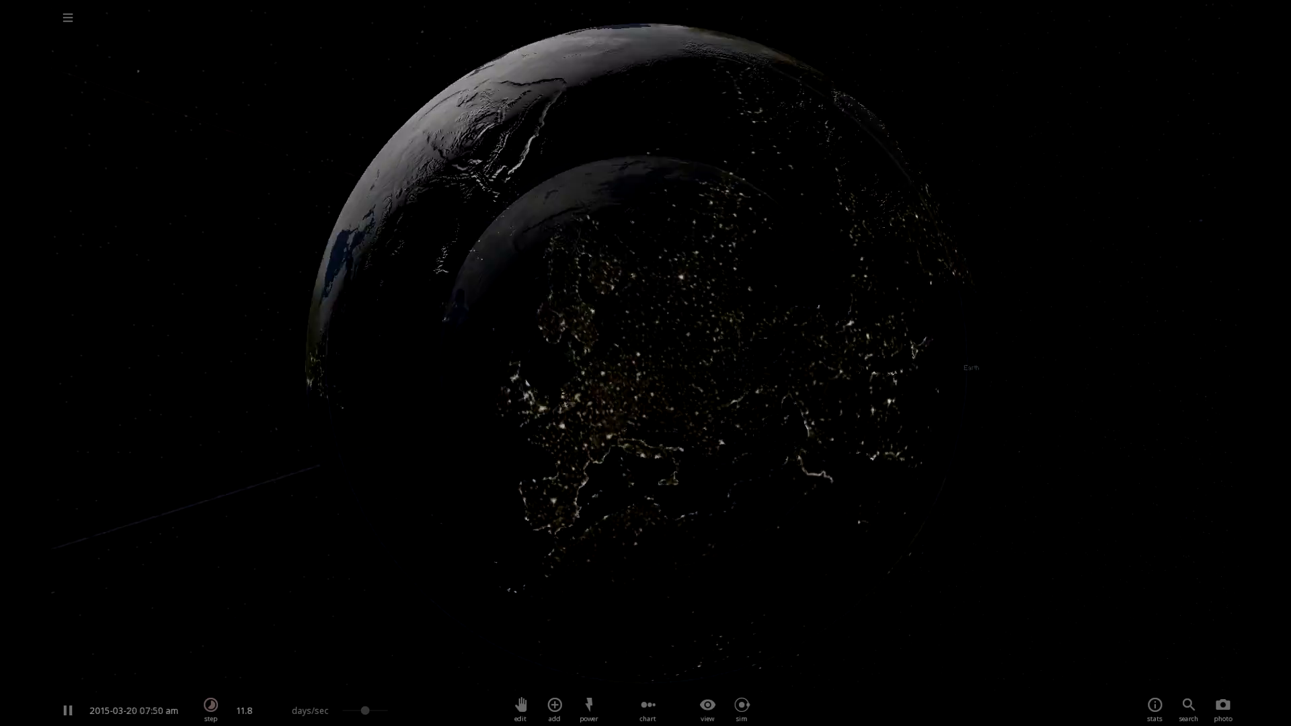
Slow the simulation to about 2.4 hours per second with Earth in close view
left_click_drag(471, 337, 672, 410)
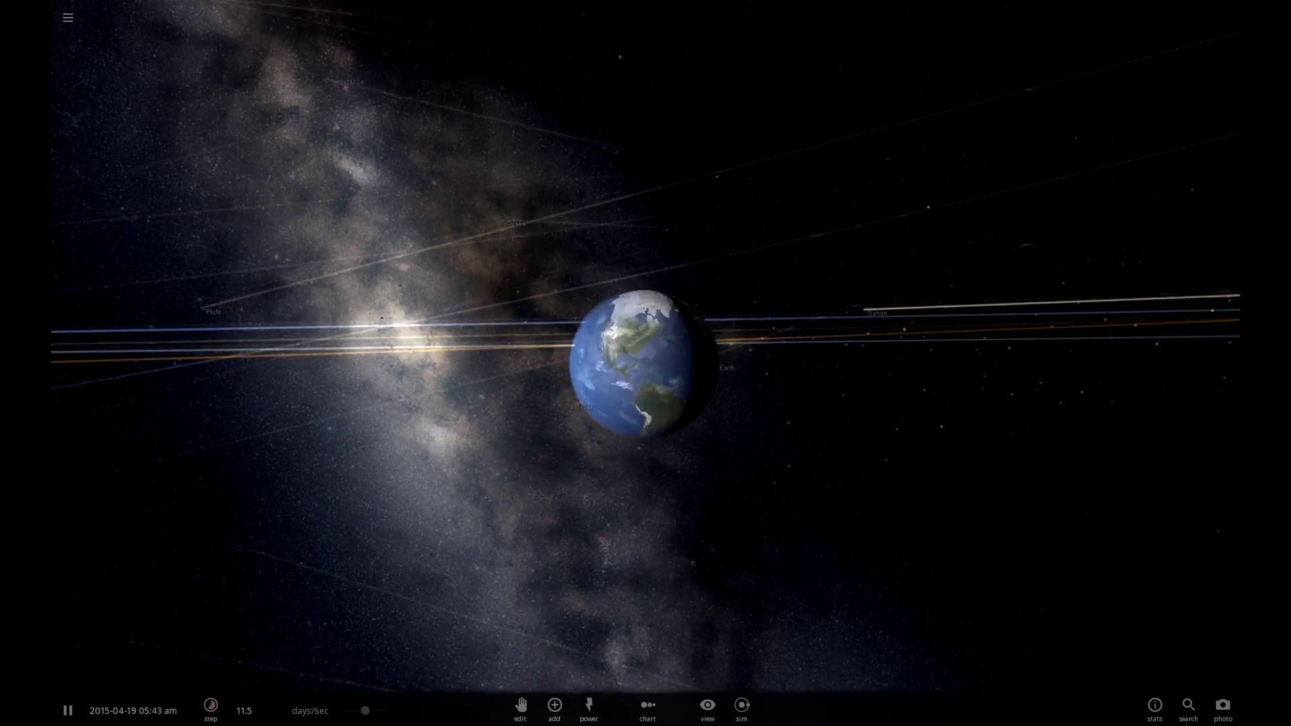
left_click(211, 709)
left_click_drag(605, 471, 612, 434)
scroll(645, 363, "up", 5)
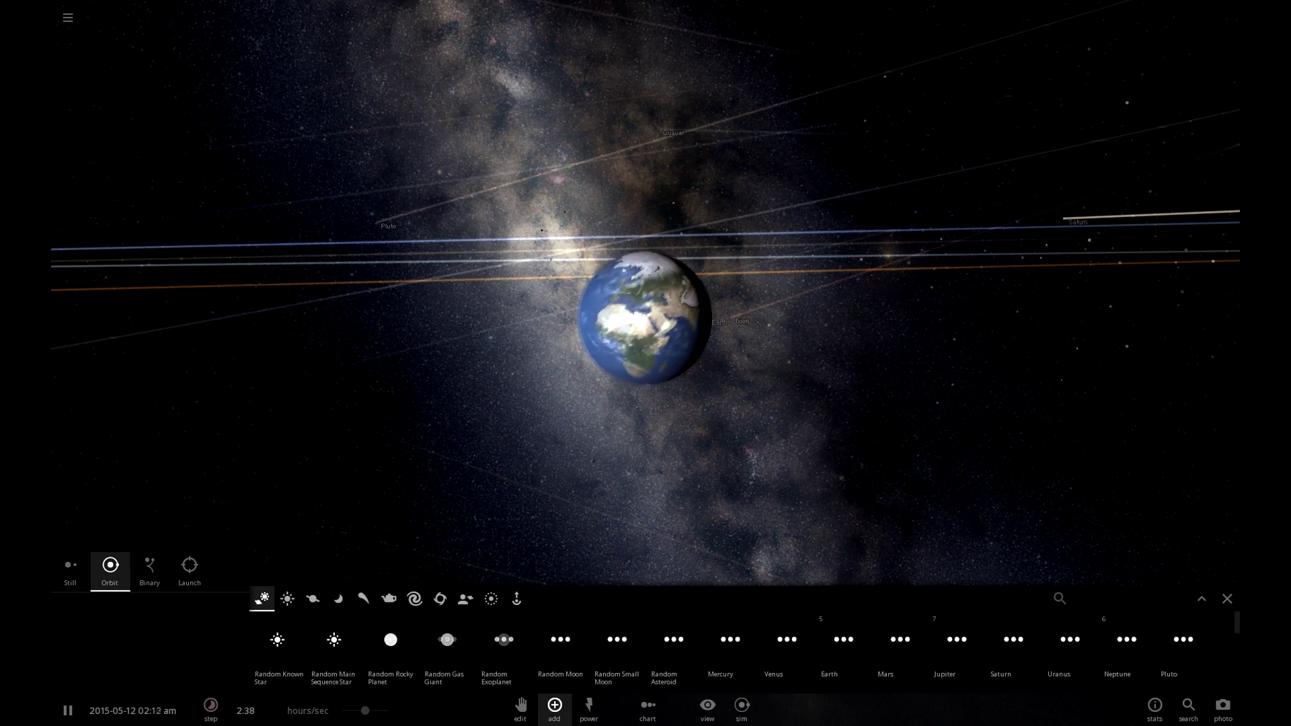
Launch a copy of the Moon near Earth with a launch velocity of 10.0 km/s
left_click(338, 599)
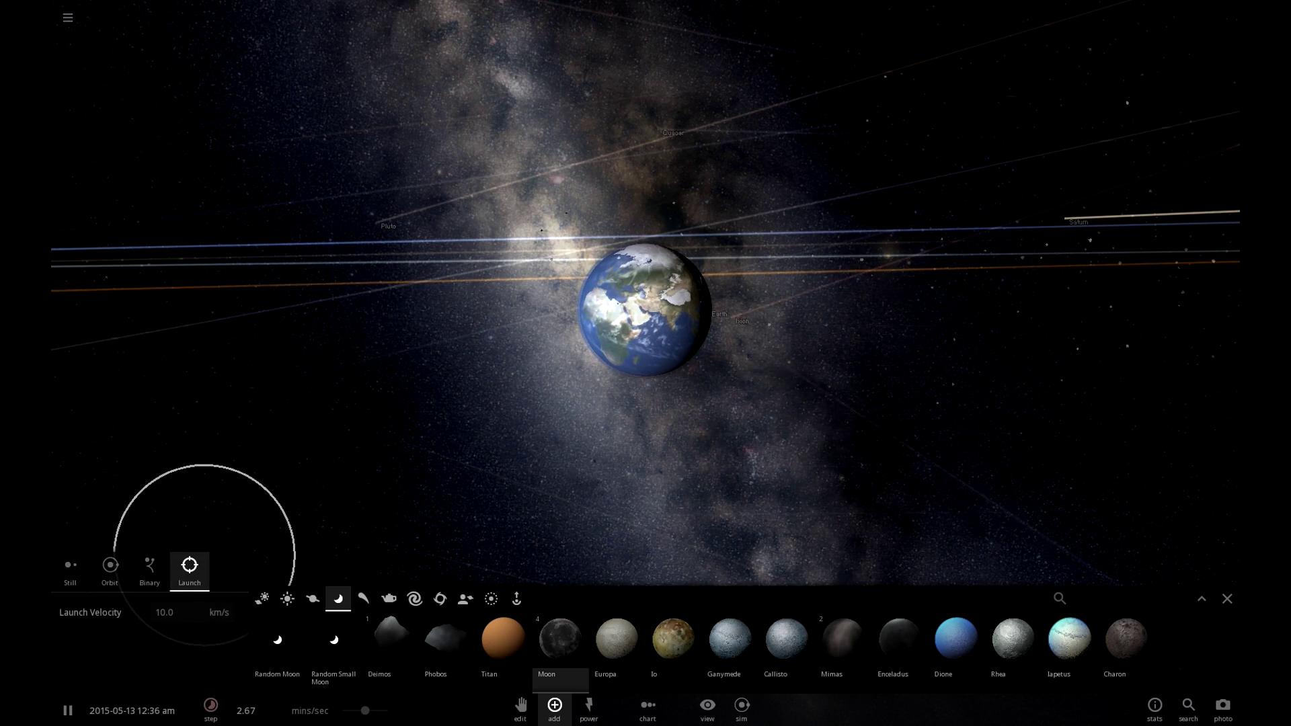
left_click(828, 311)
key("Escape")
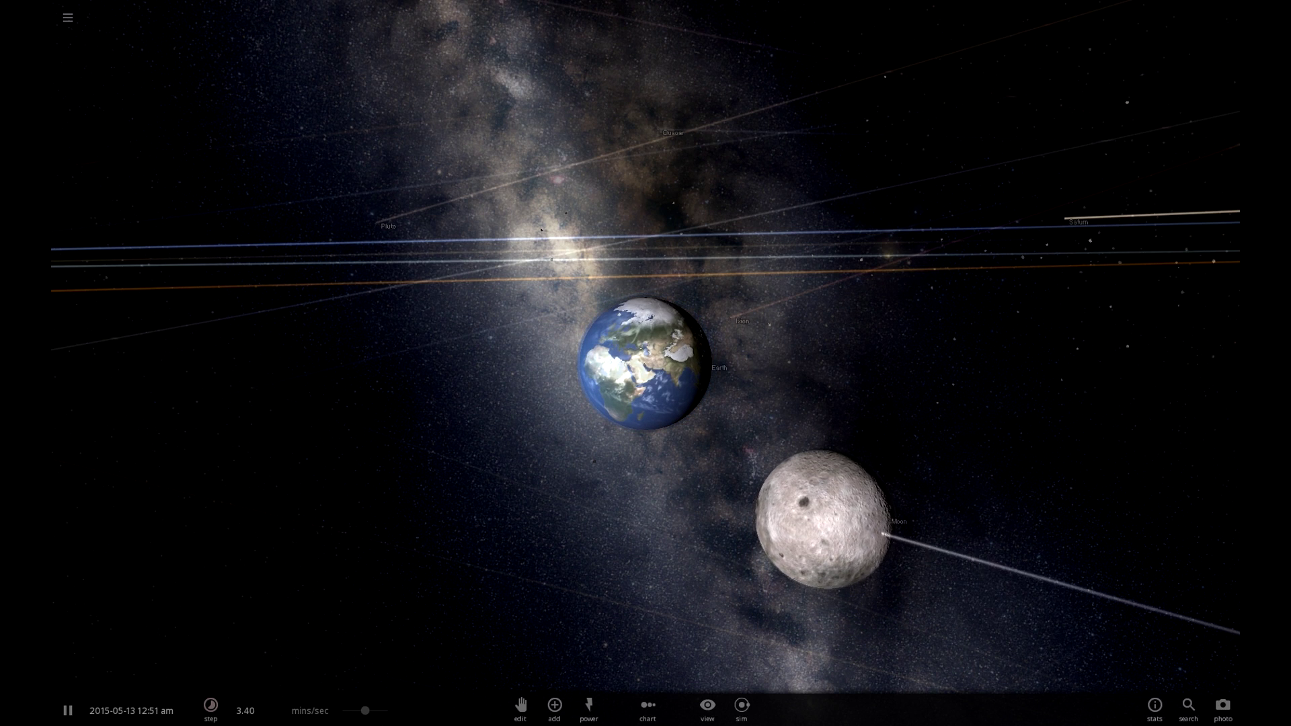
Focus on the launched Moon and follow its approach to Earth at a few minutes per second
left_click_drag(828, 311, 766, 384)
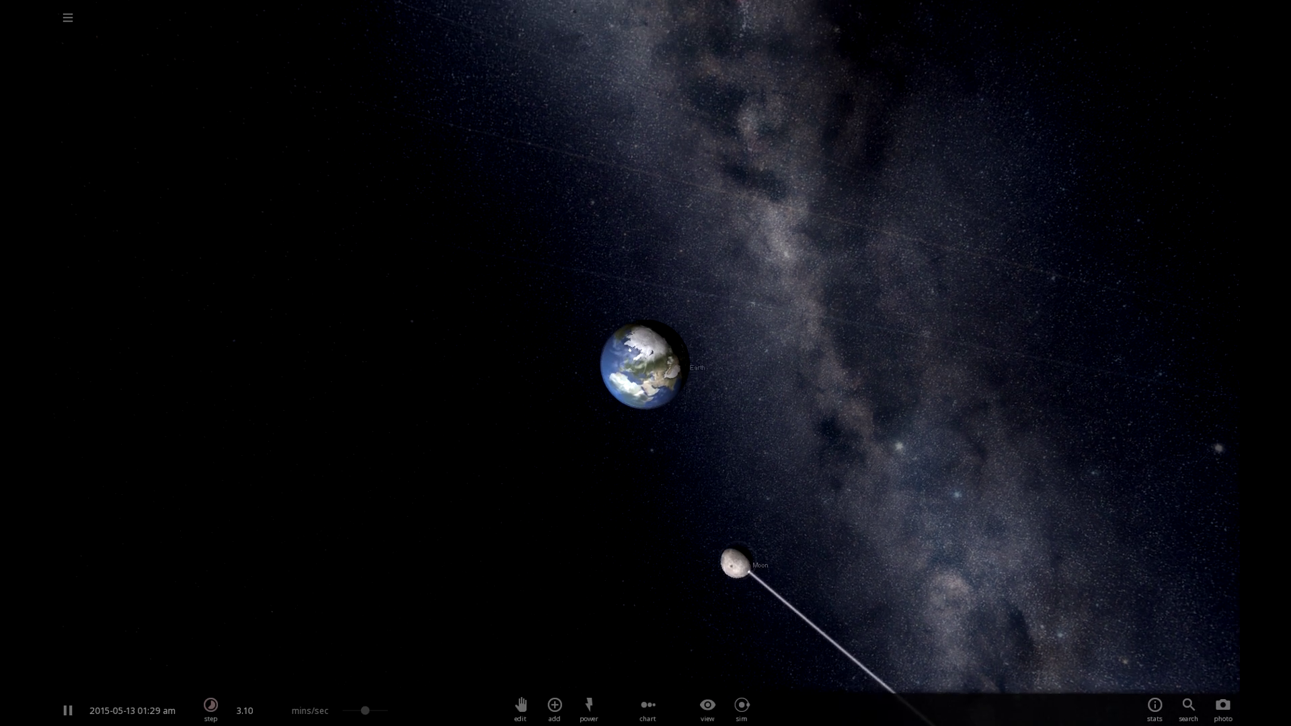
double_click(737, 553)
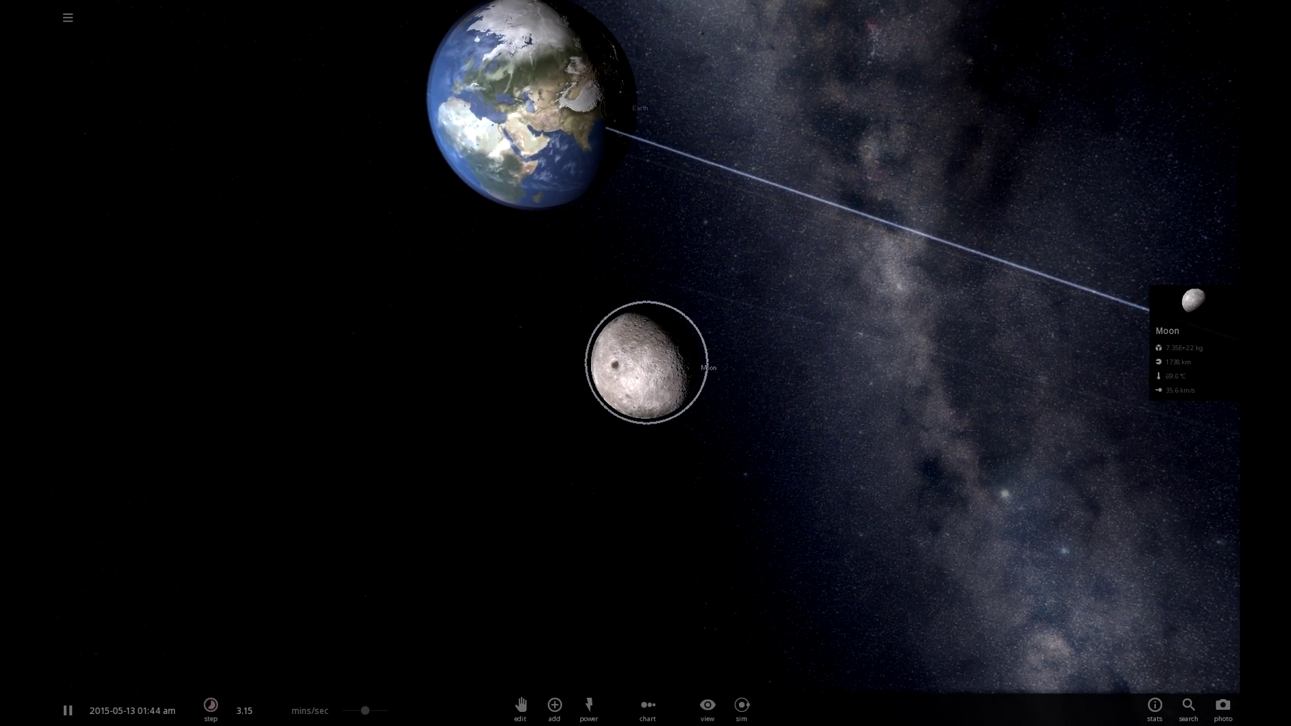
left_click(210, 710)
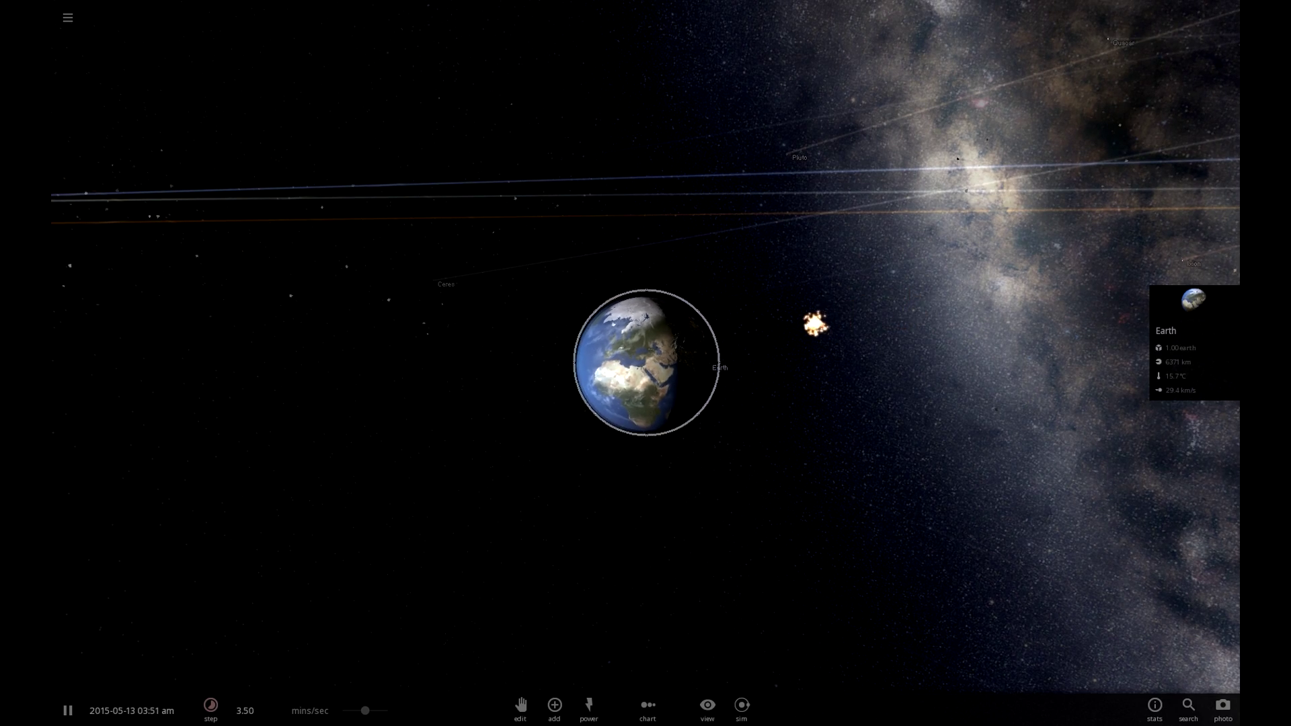
double_click(735, 367)
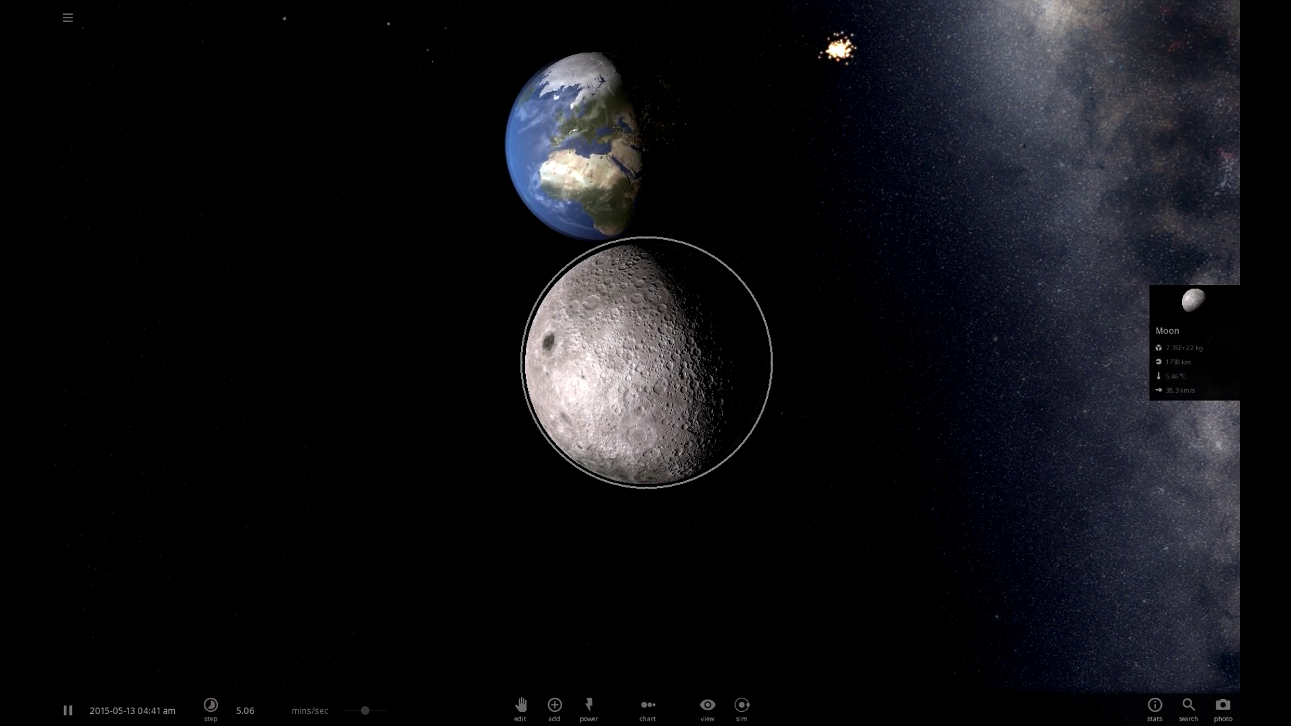
left_click_drag(735, 363, 511, 417)
scroll(646, 363, "down", 3)
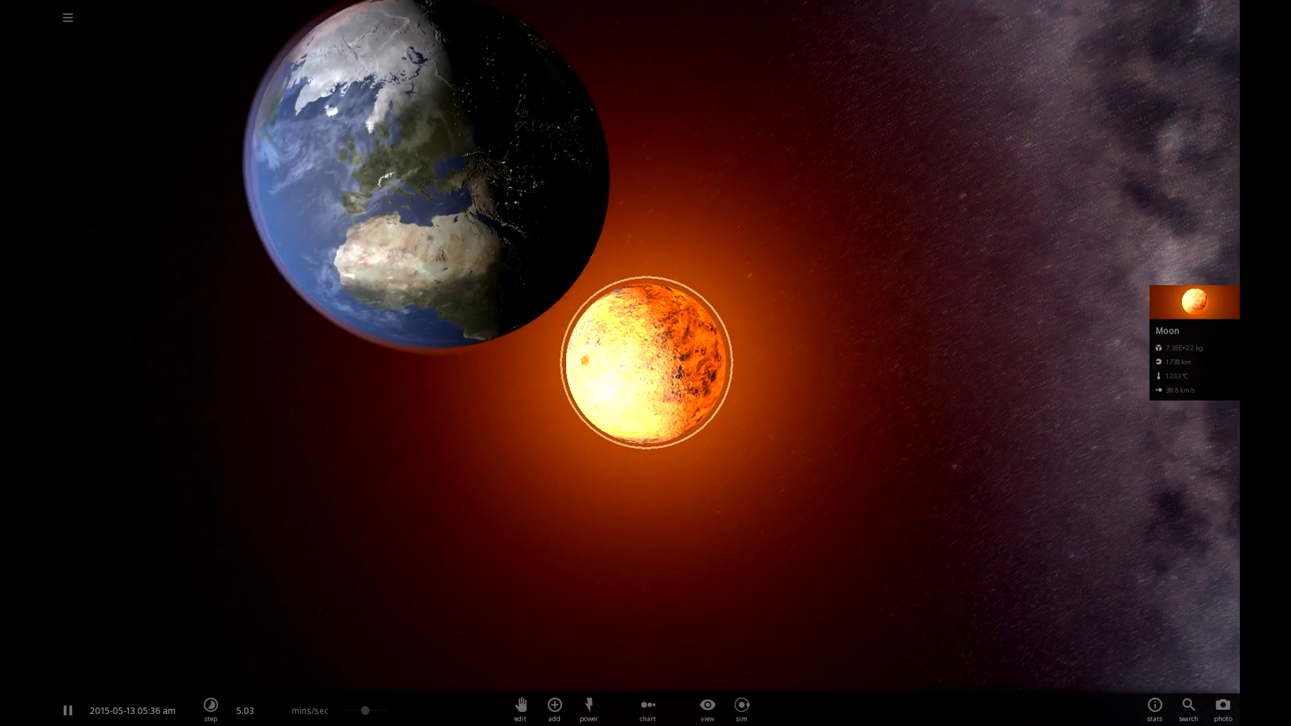
Speed up the simulation in stages to about 4 years per second while focused on the molten Earth
left_click(210, 709)
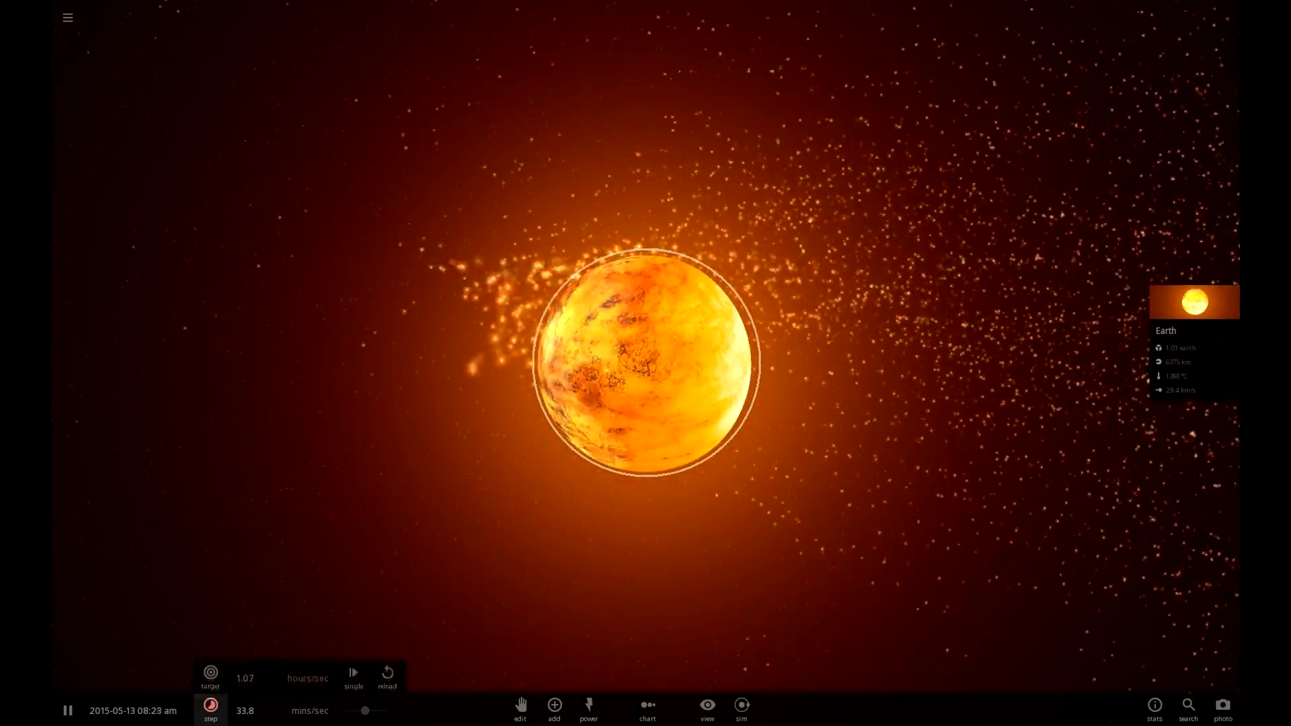
left_click_drag(646, 363, 443, 363)
scroll(646, 363, "down", 3)
left_click_drag(365, 711, 386, 711)
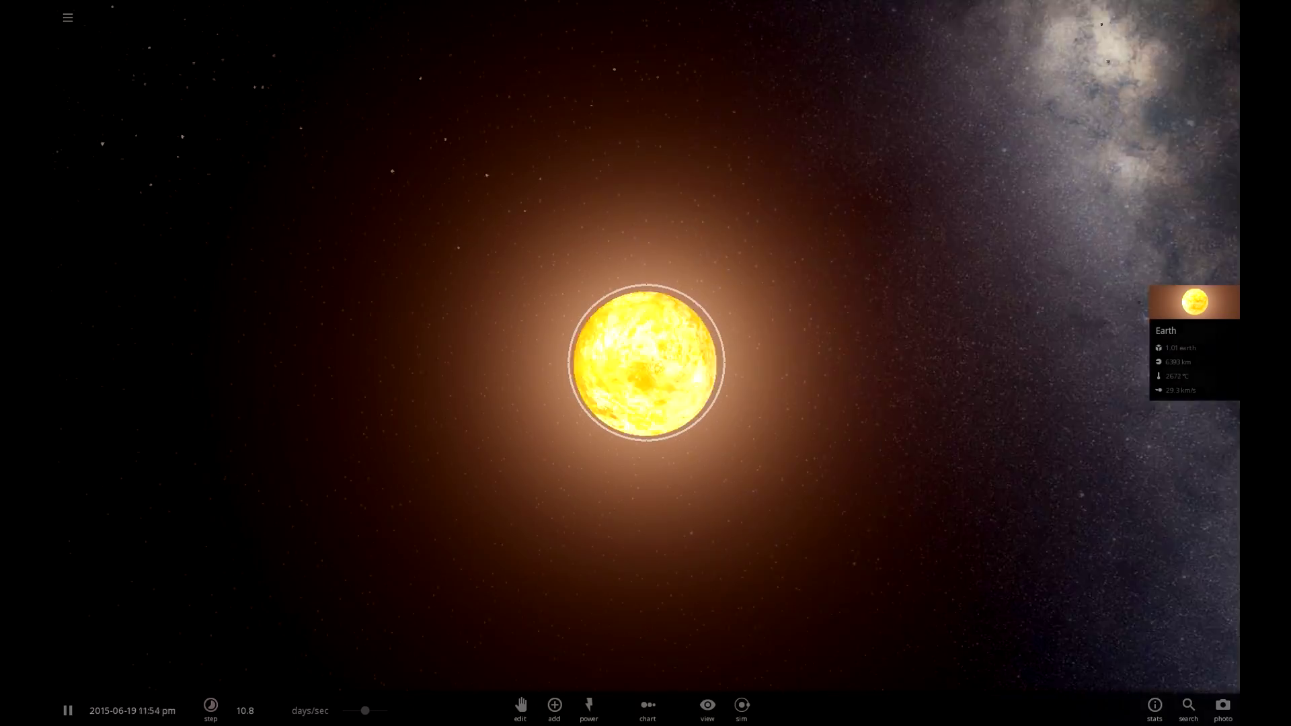
key("period")
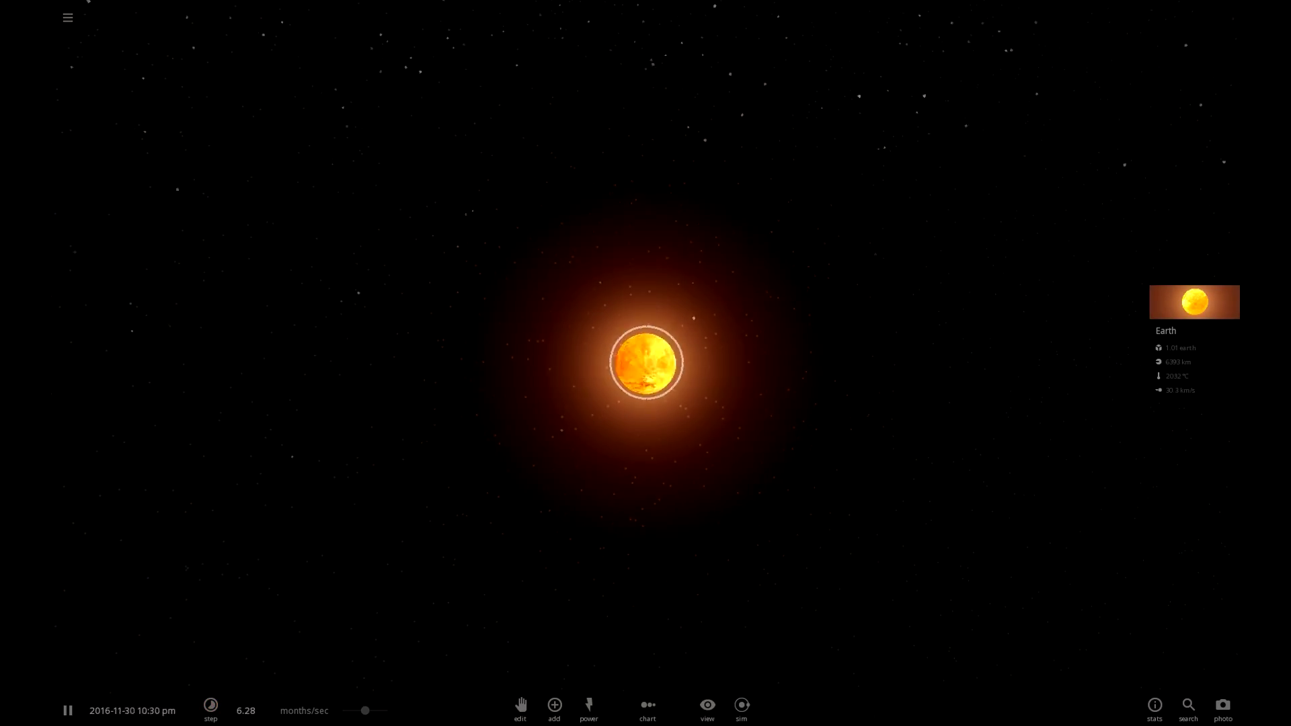
scroll(646, 363, "up", 15)
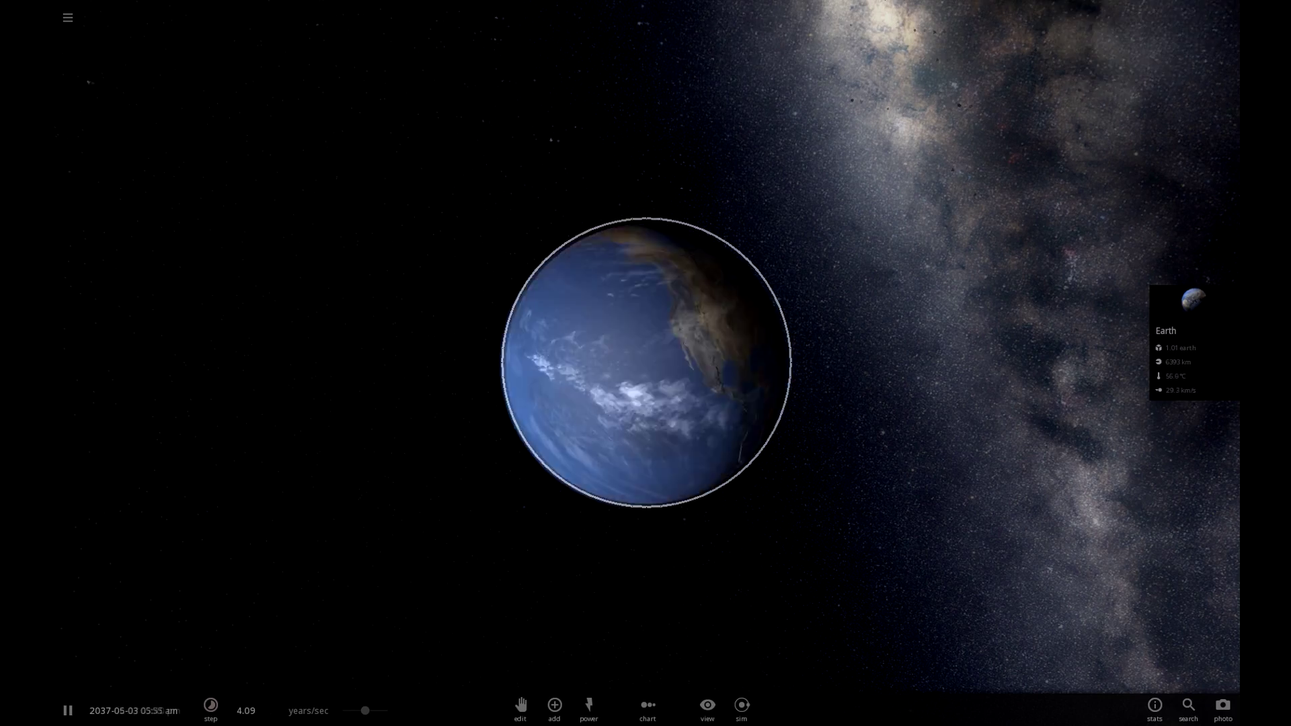
Slow the simulation to a few minutes per second and examine the cooled Earth's surface
left_click(211, 710)
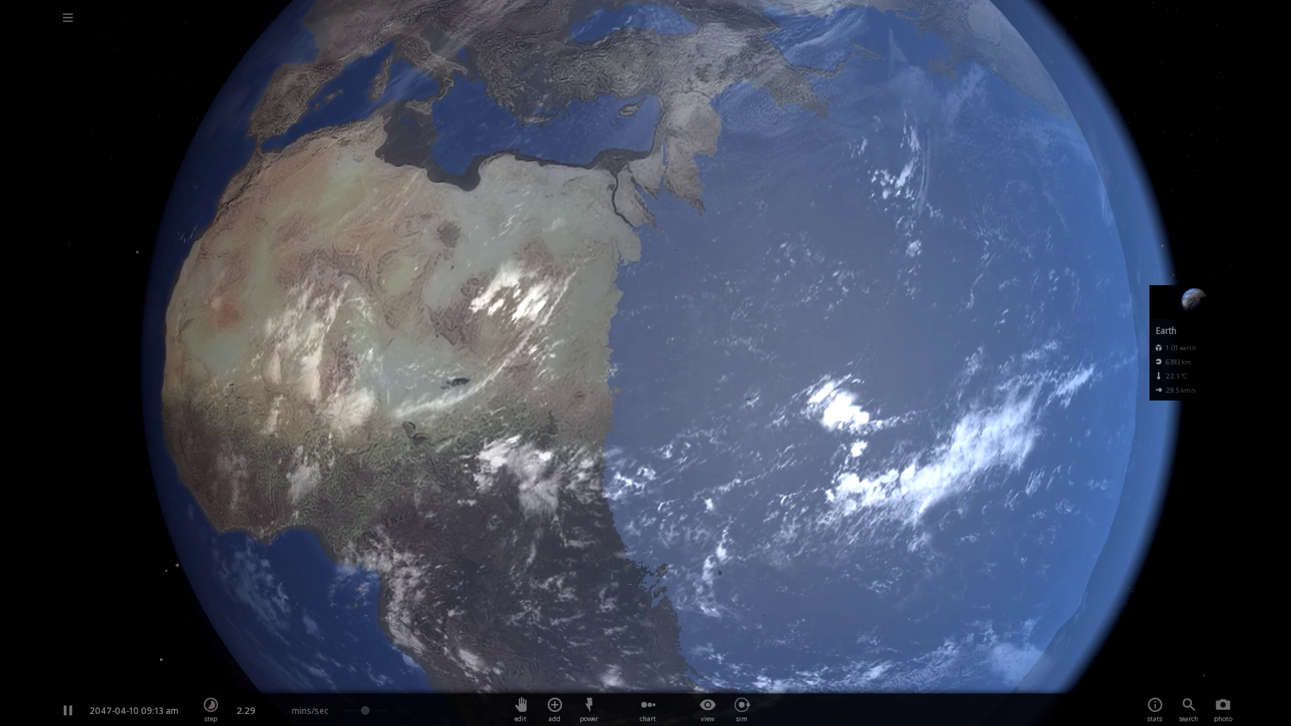
scroll(645, 363, "down", 2)
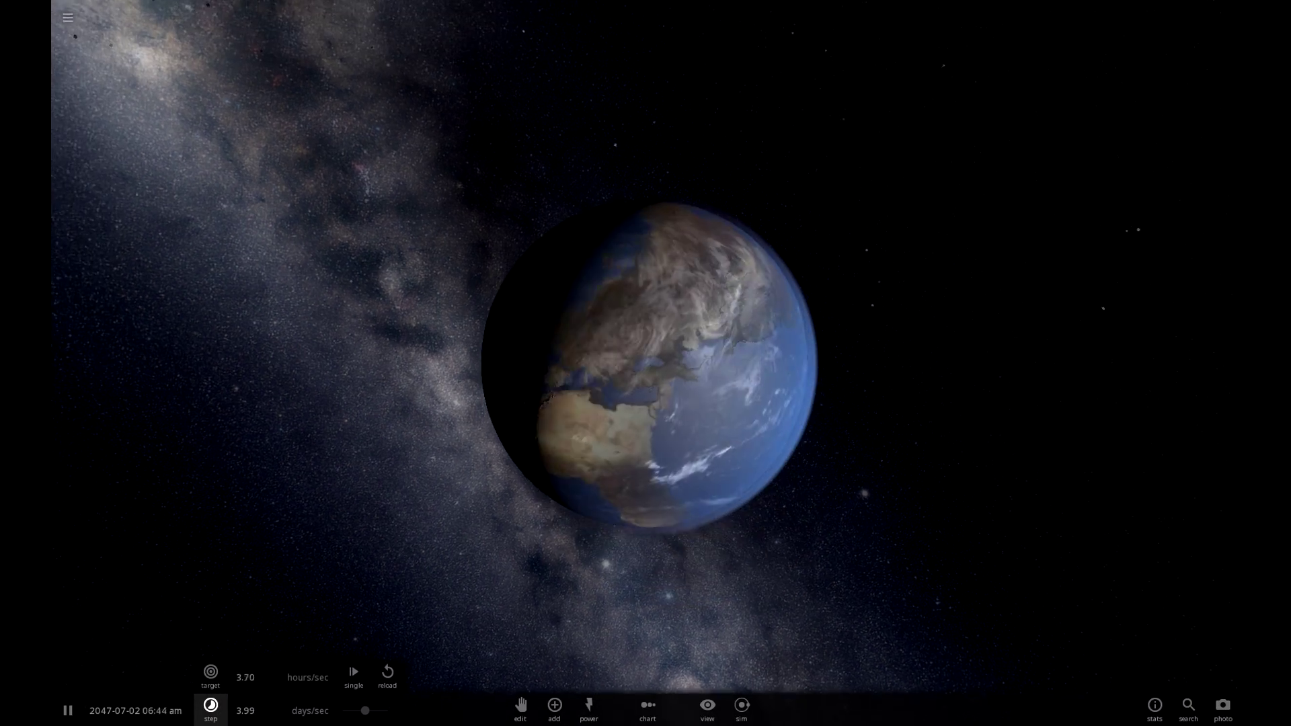
scroll(649, 364, "up", 3)
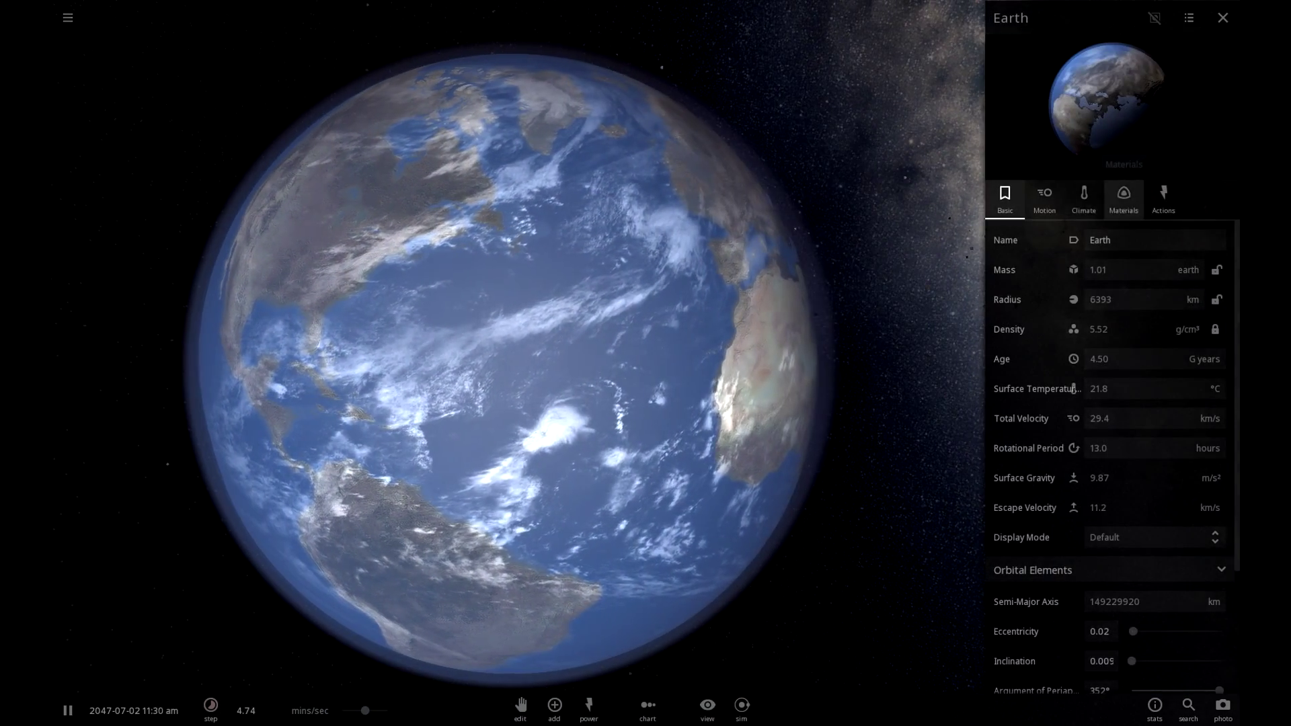
Review Earth's climate properties and material composition, including its water share
left_click(1084, 199)
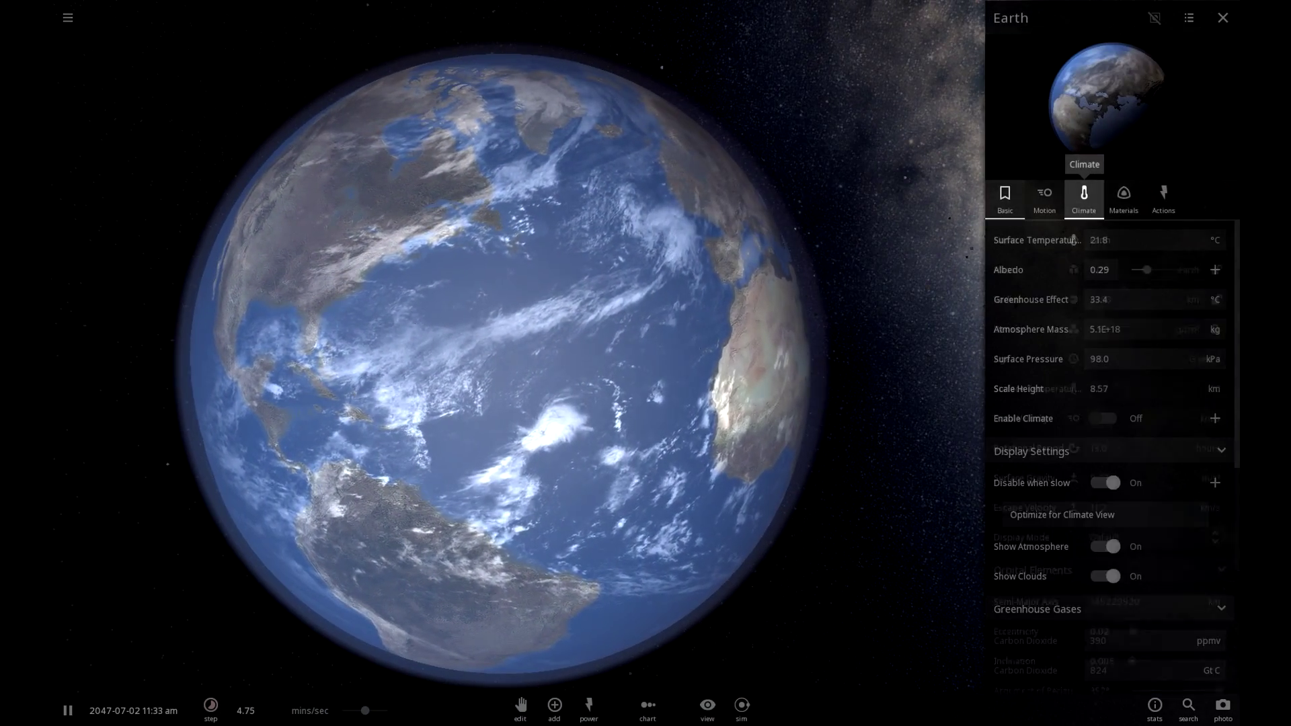
left_click(1123, 200)
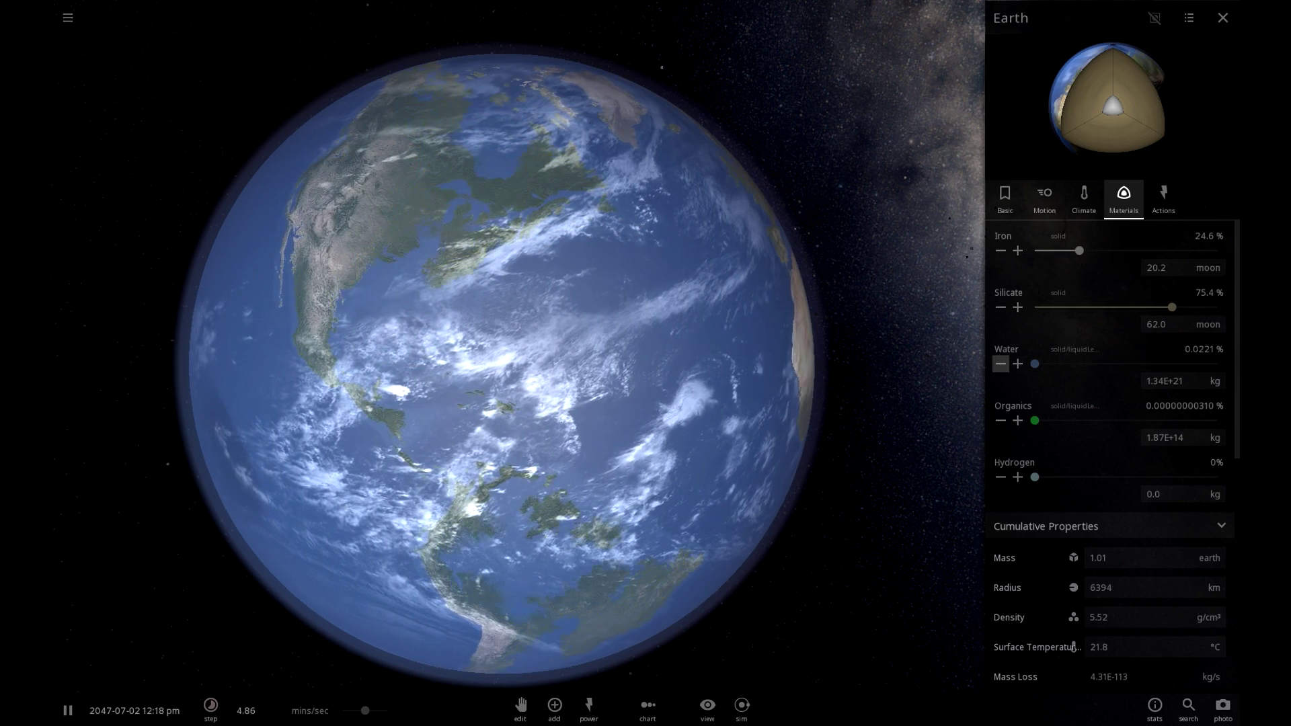
left_click(1223, 18)
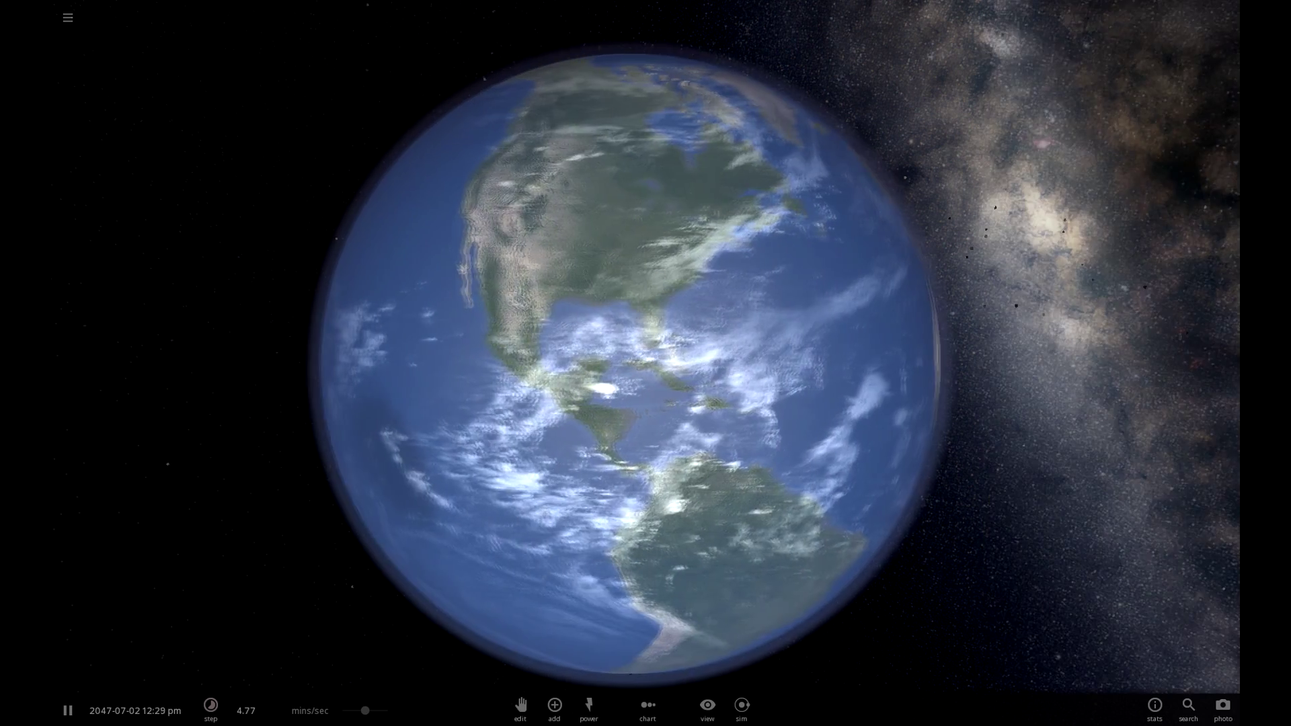
View Earth from several sides at a greater distance and slow the simulation to about 48 seconds per second
left_click_drag(807, 363, 471, 363)
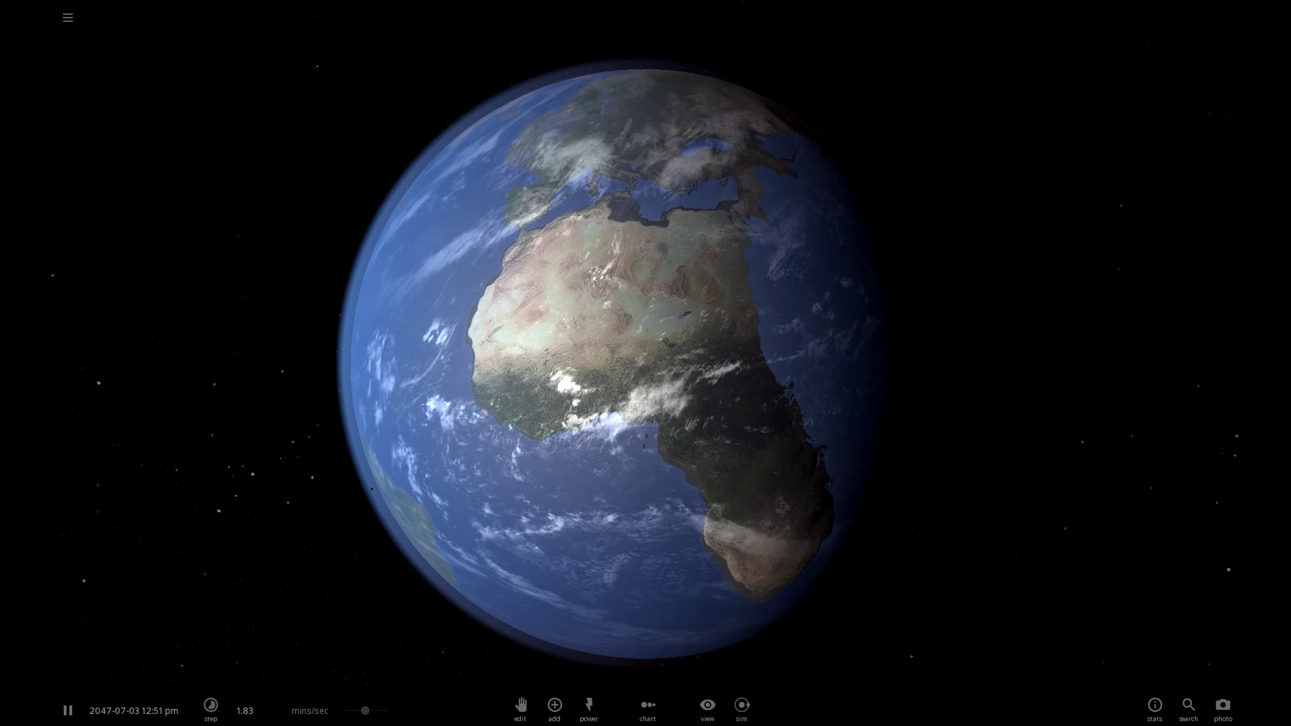
scroll(646, 363, "down", 3)
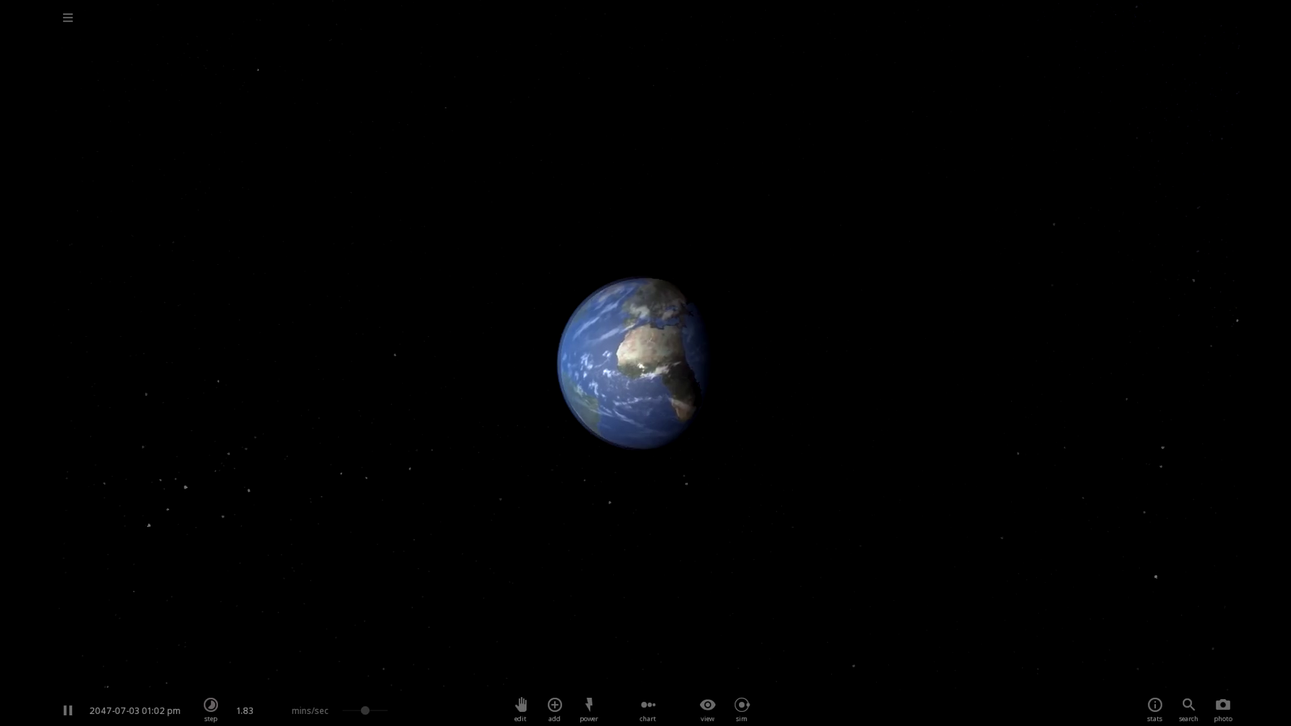
left_click_drag(578, 363, 901, 363)
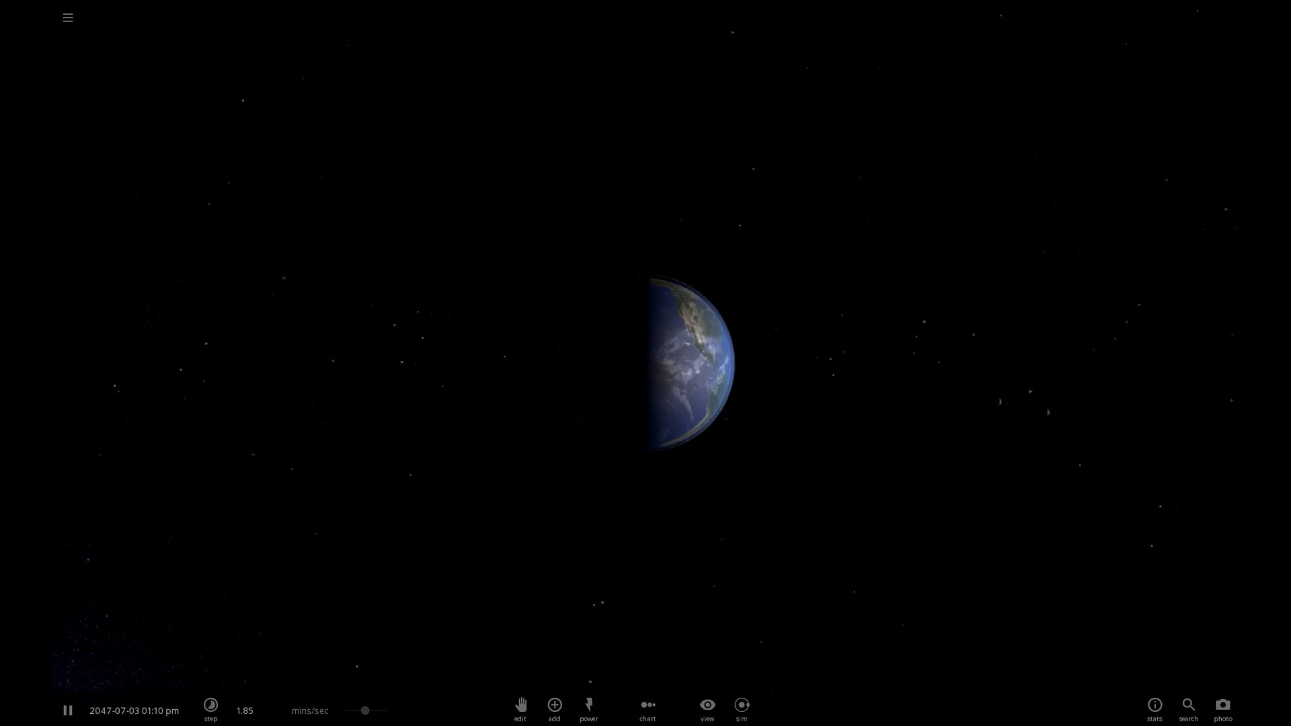
scroll(646, 363, "down", 4)
left_click_drag(605, 363, 806, 404)
left_click(211, 709)
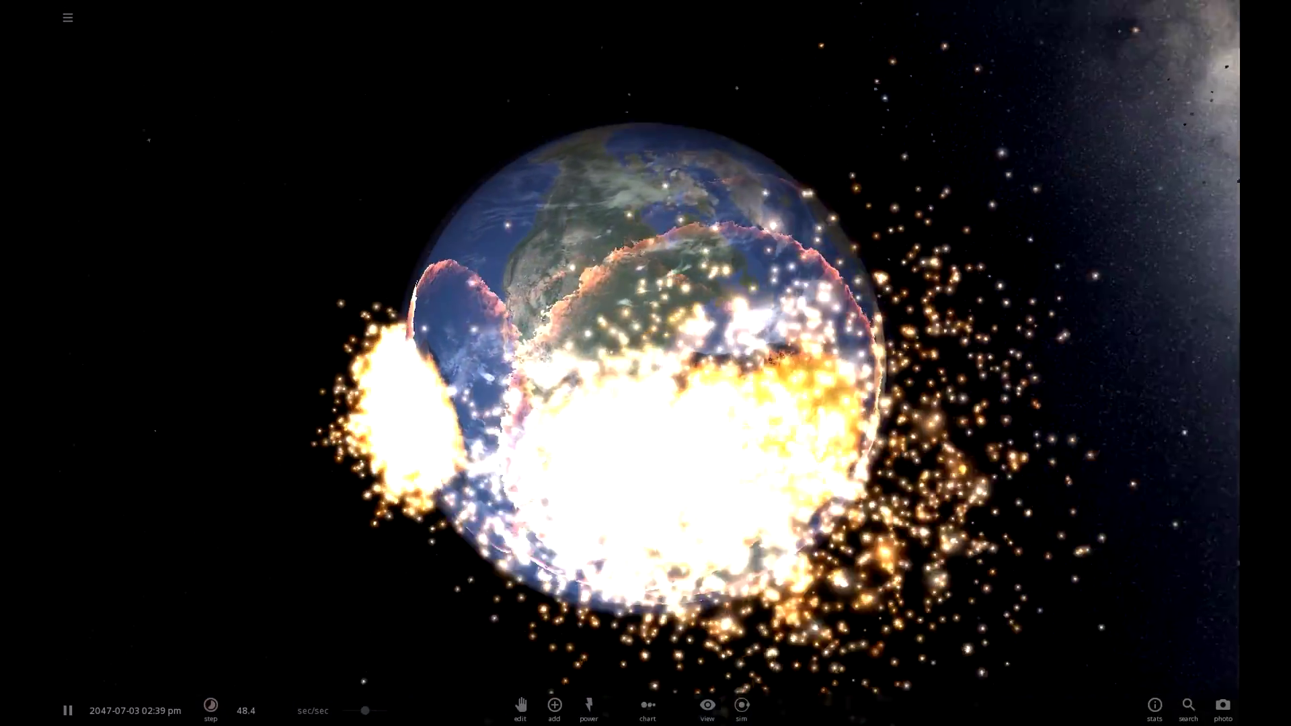
Speed up the simulation to about 38 minutes per second and examine the impact sites on Earth closely
left_click(210, 710)
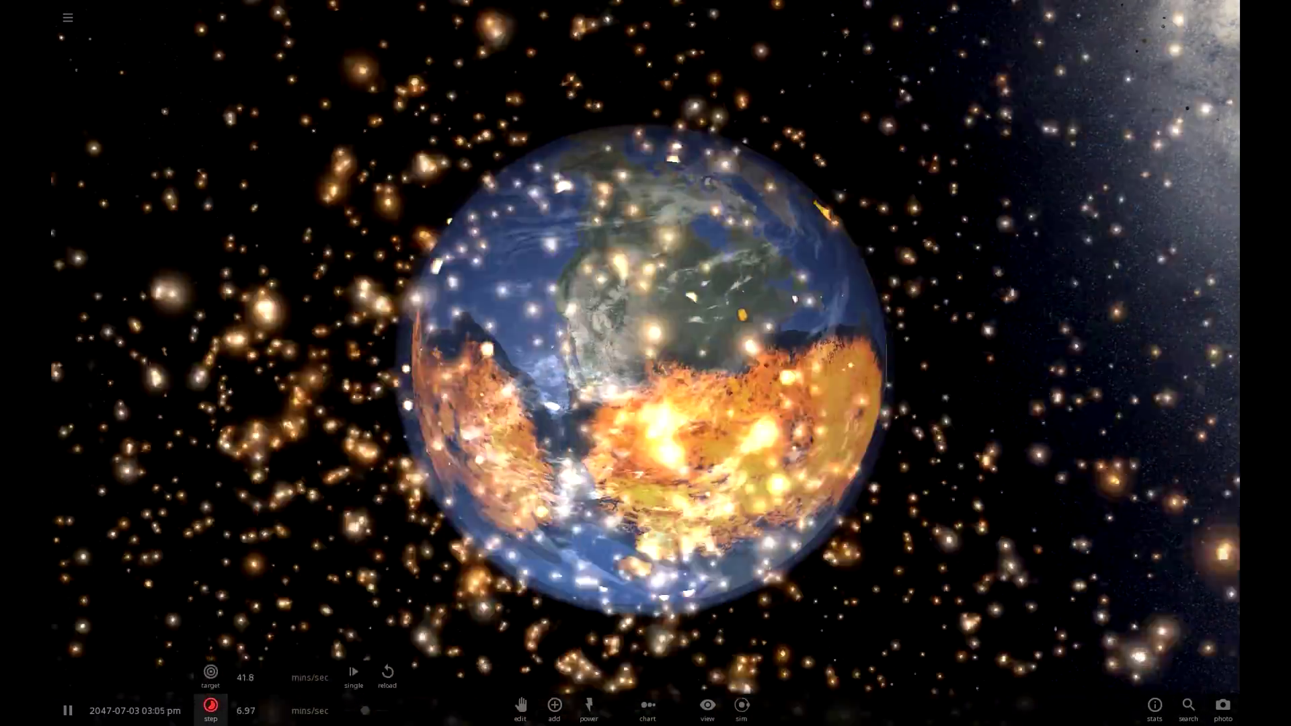
left_click(210, 710)
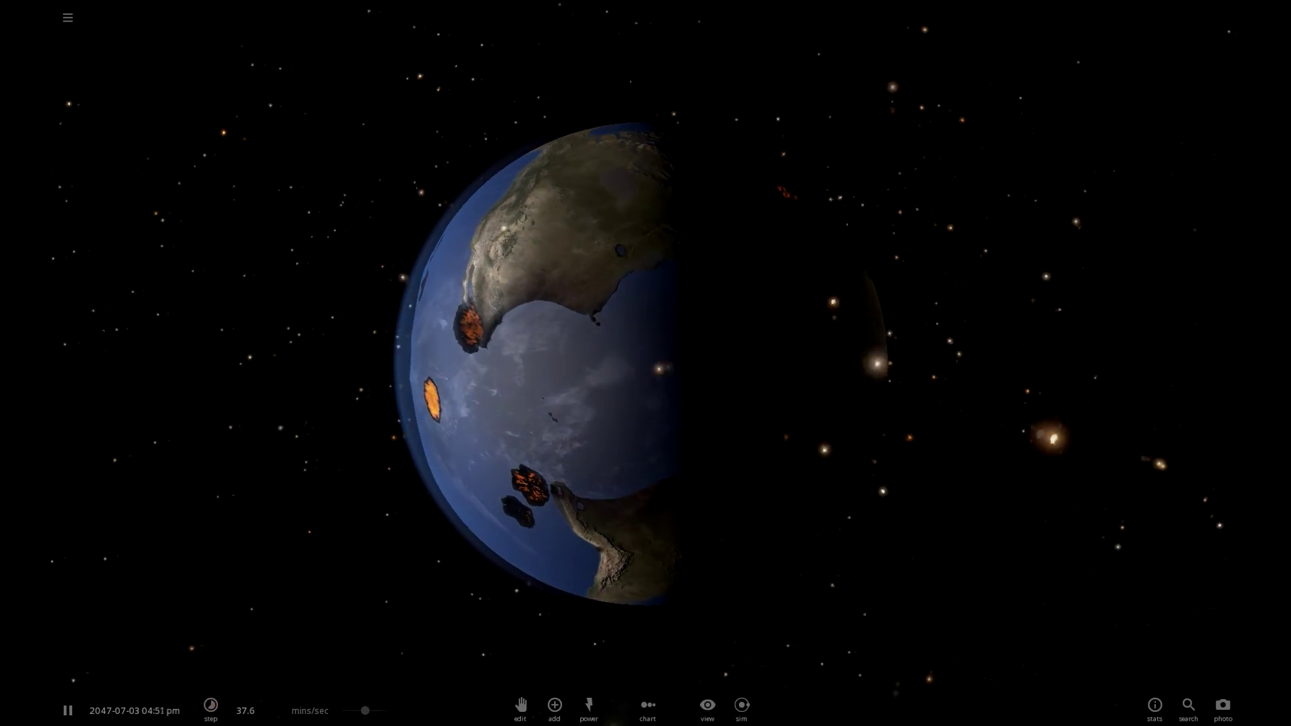
scroll(646, 363, "up", 3)
scroll(645, 363, "up", 3)
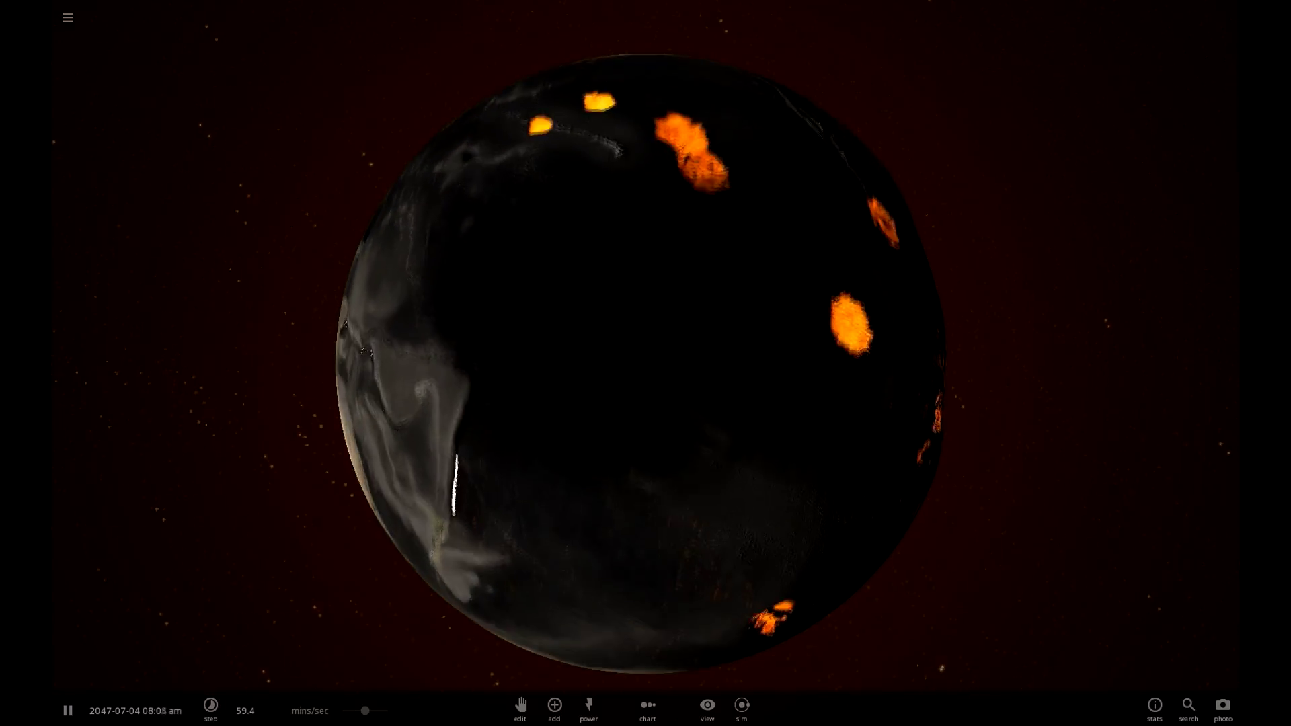
scroll(645, 363, "up", 4)
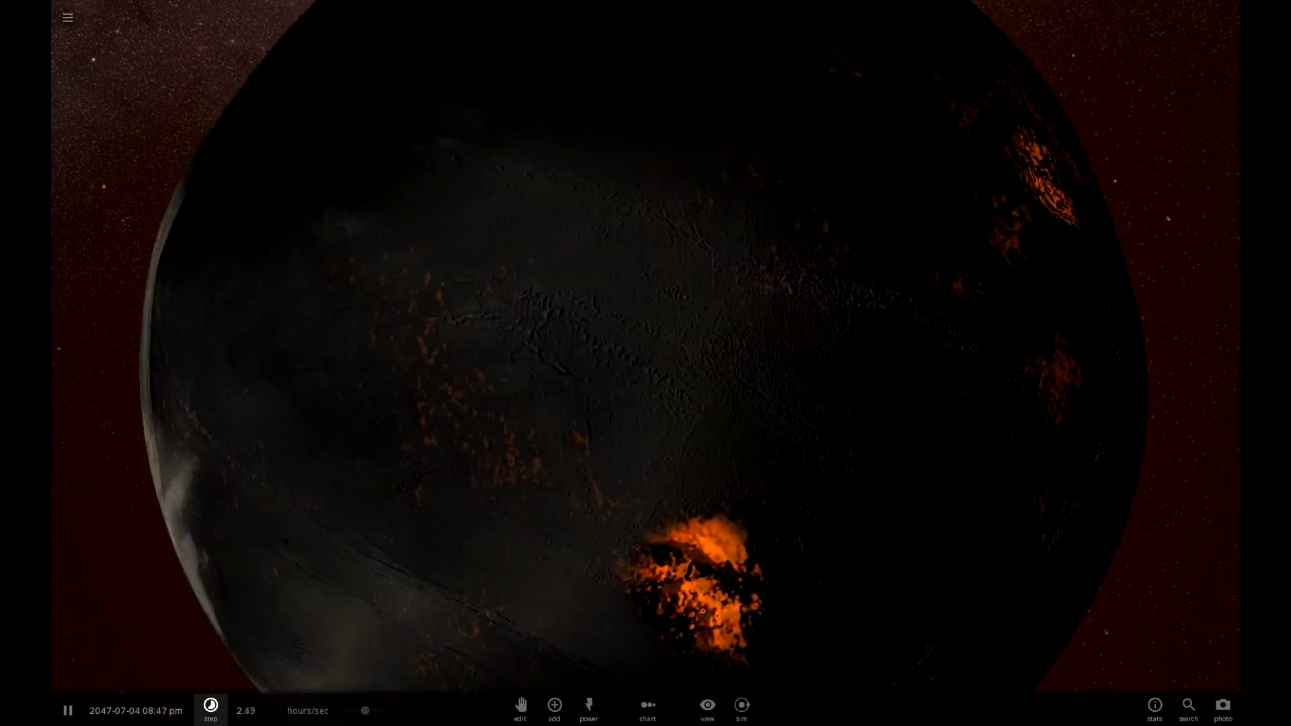
Slow the simulation to about 22 minutes per second and check the scorched Earth's basic properties
left_click(210, 710)
left_click(645, 363)
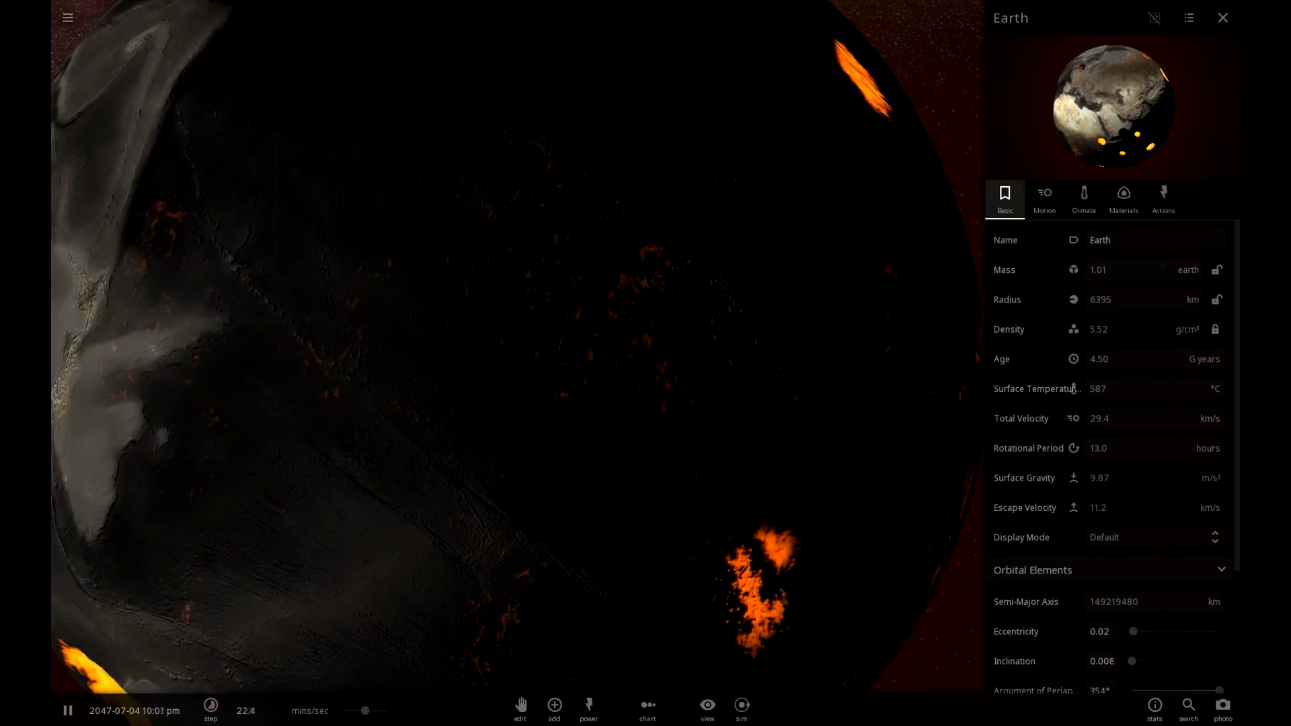
left_click(1223, 18)
Speed up the simulation to about 2.2 days per second and view the burnt Earth's surface up close
left_click(210, 710)
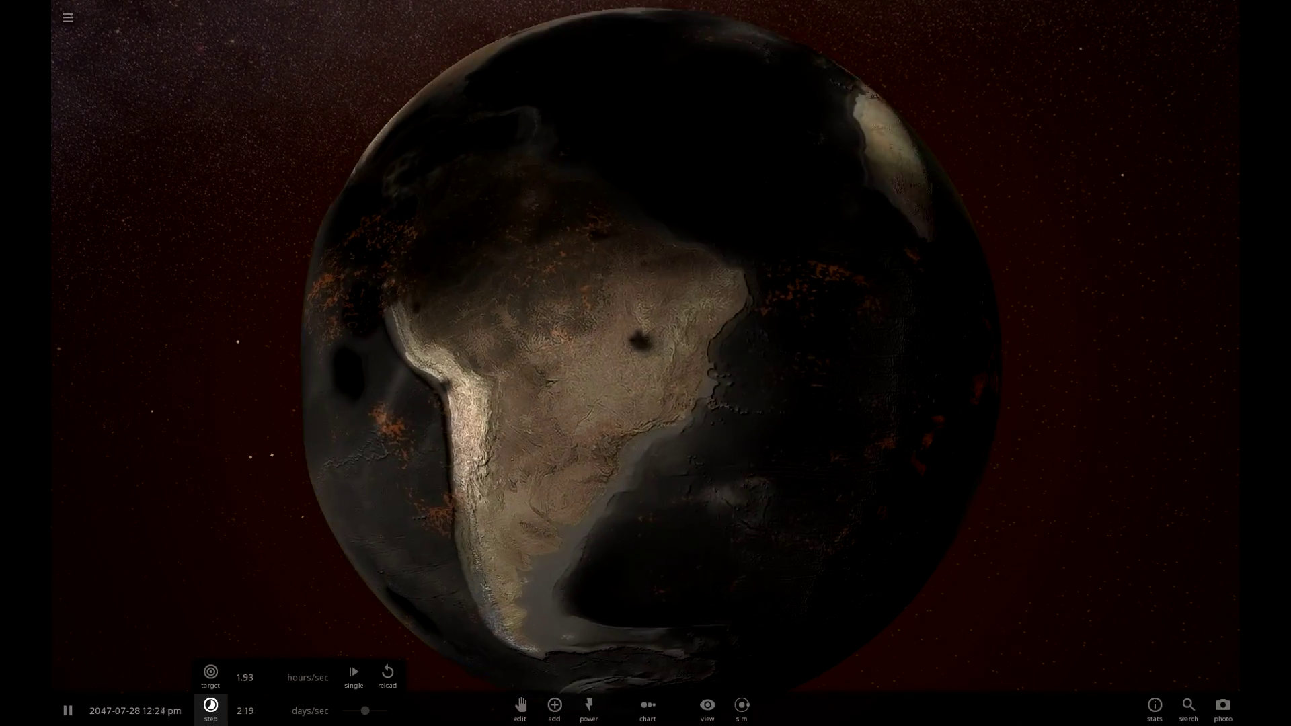
scroll(646, 363, "up", 3)
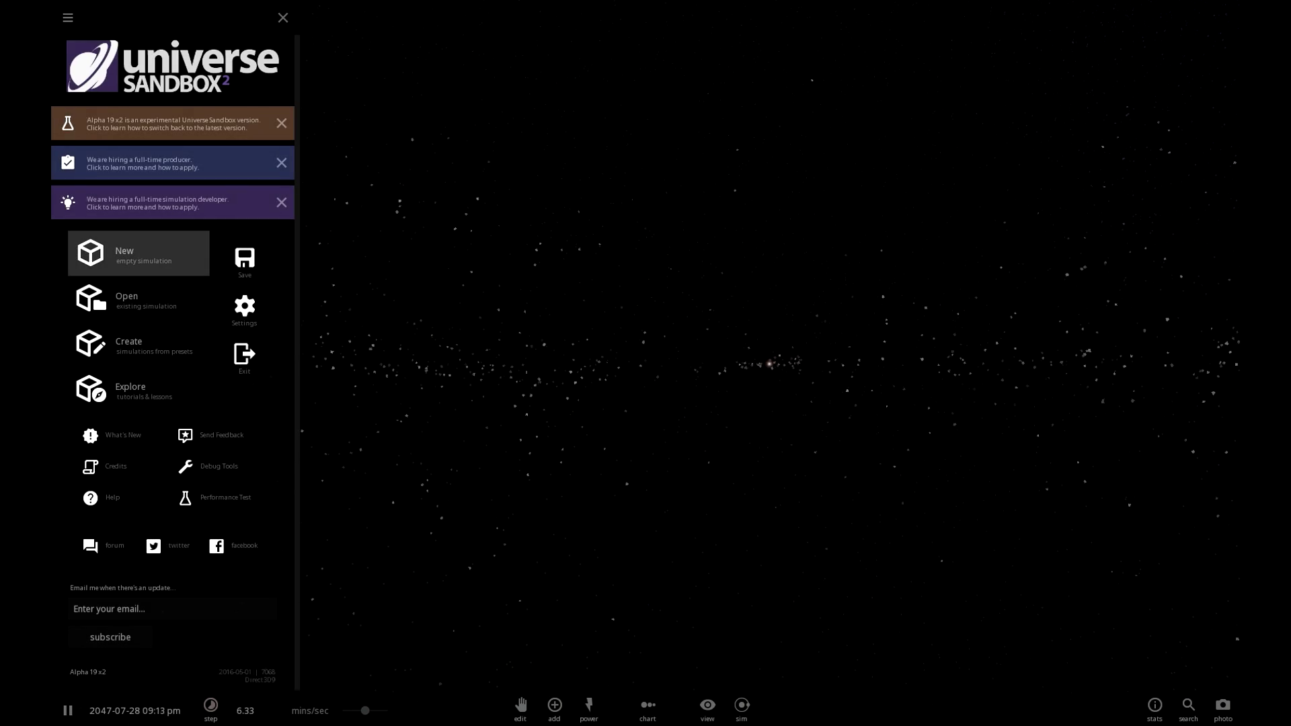
Start a new empty simulation and place a stationary Earth in it
left_click(138, 253)
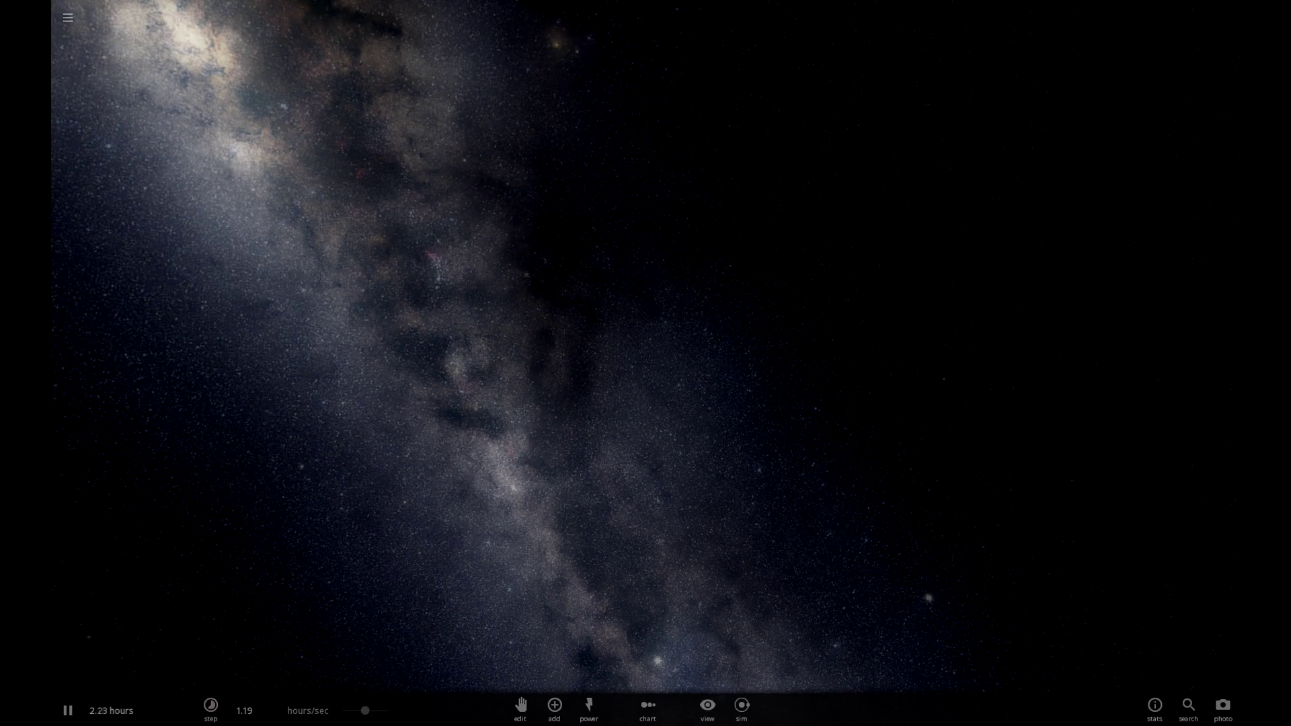
left_click(554, 706)
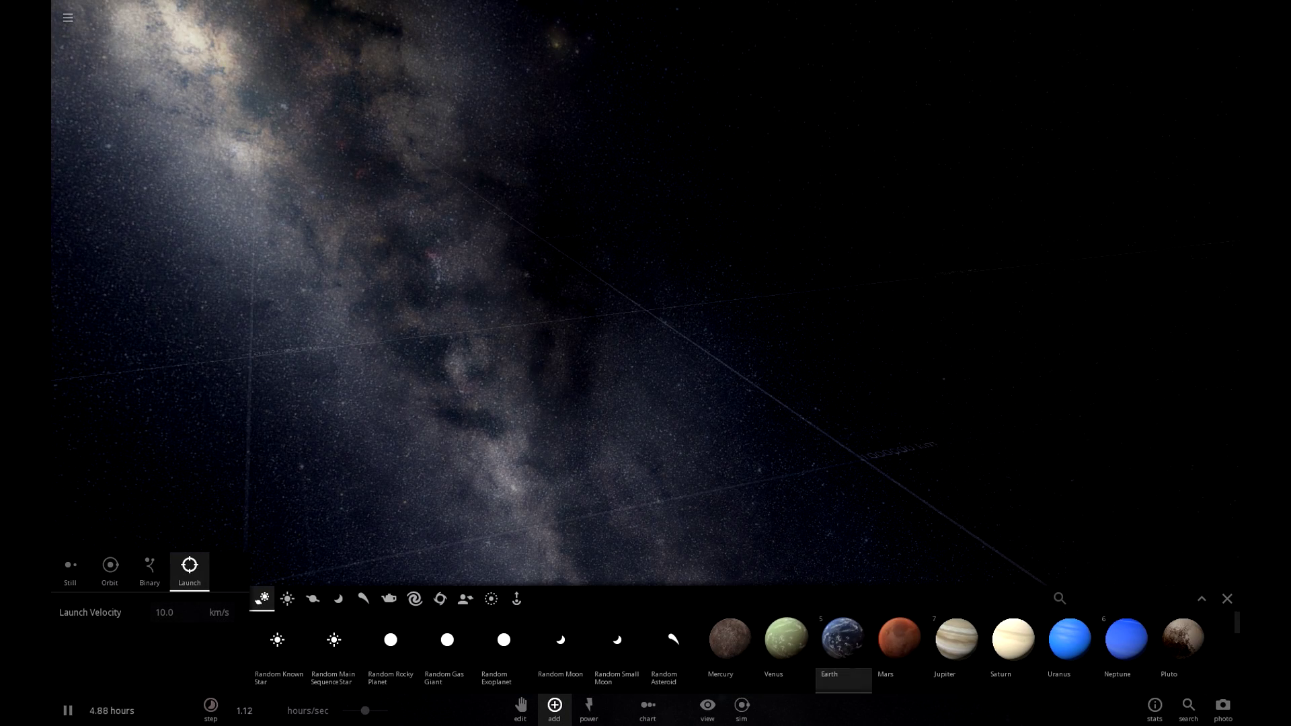
left_click(70, 572)
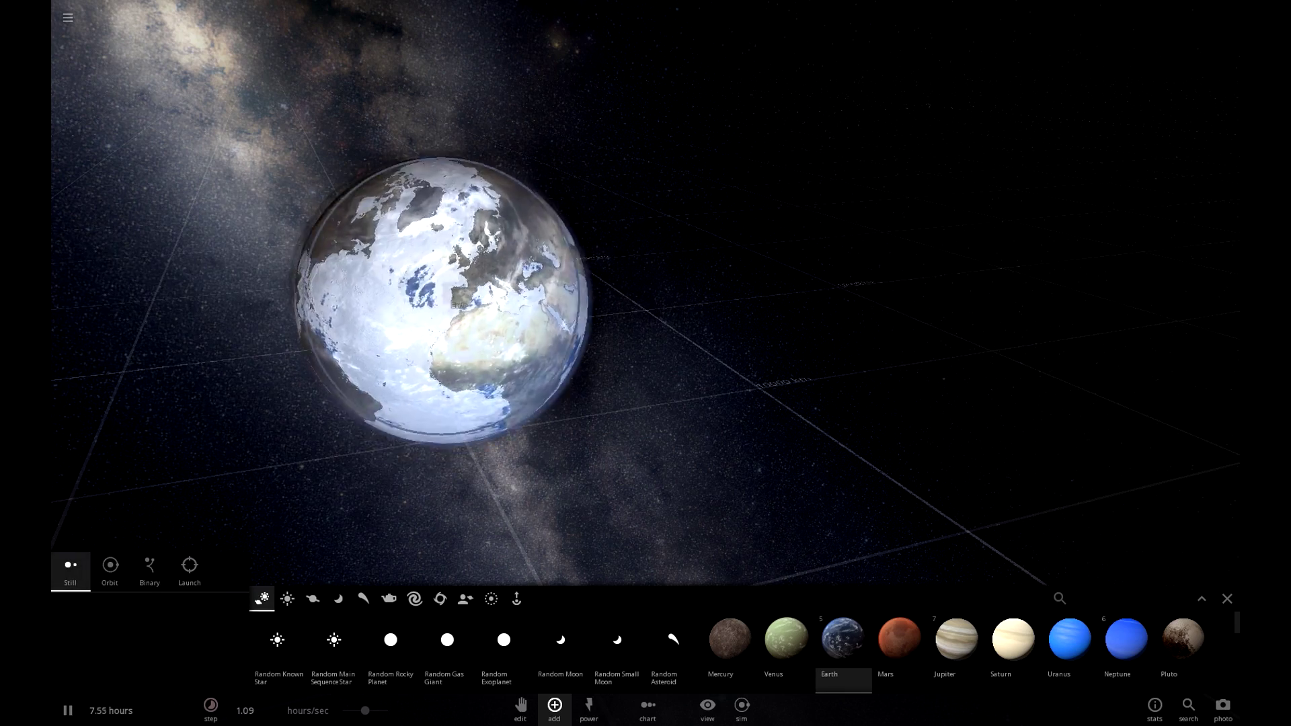
left_click(560, 374)
key("Escape")
scroll(560, 435, "down", 3)
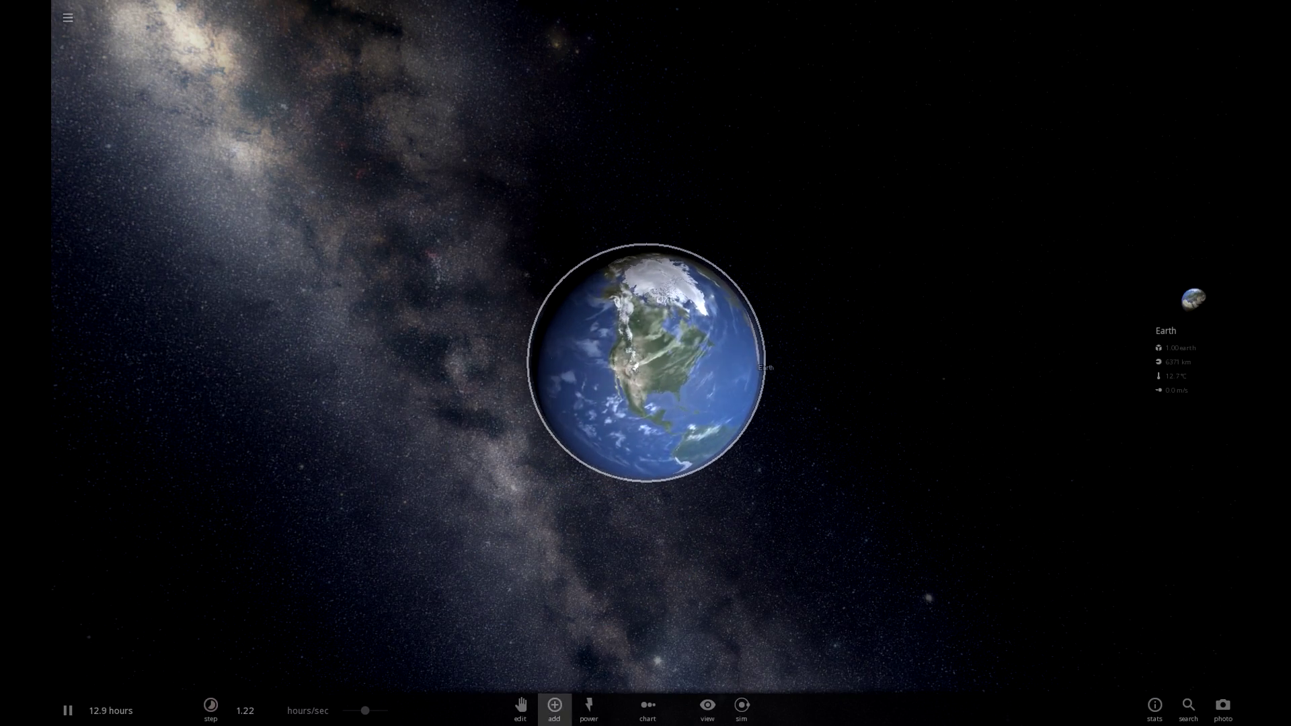
Place the Moon in a close orbit around Earth and leave the add mode
left_click(554, 708)
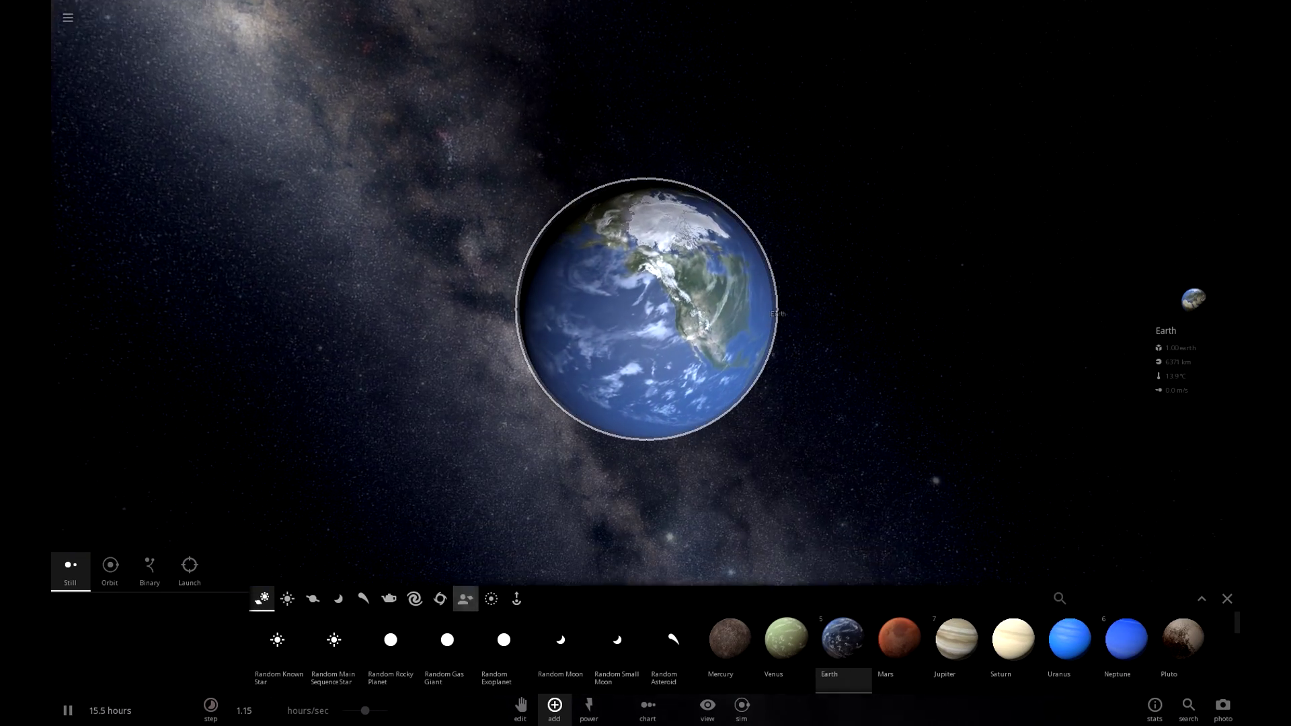
scroll(843, 642, "down", 2)
scroll(672, 642, "up", 2)
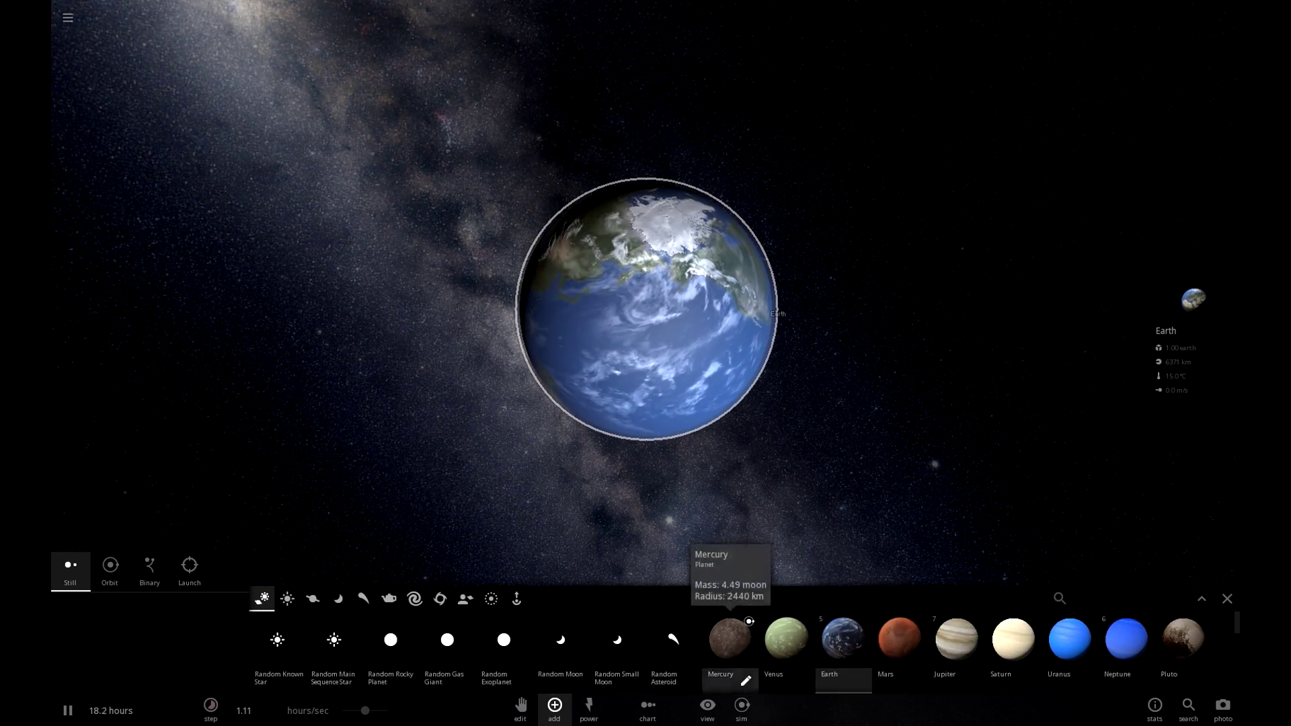
scroll(740, 639, "down", 1)
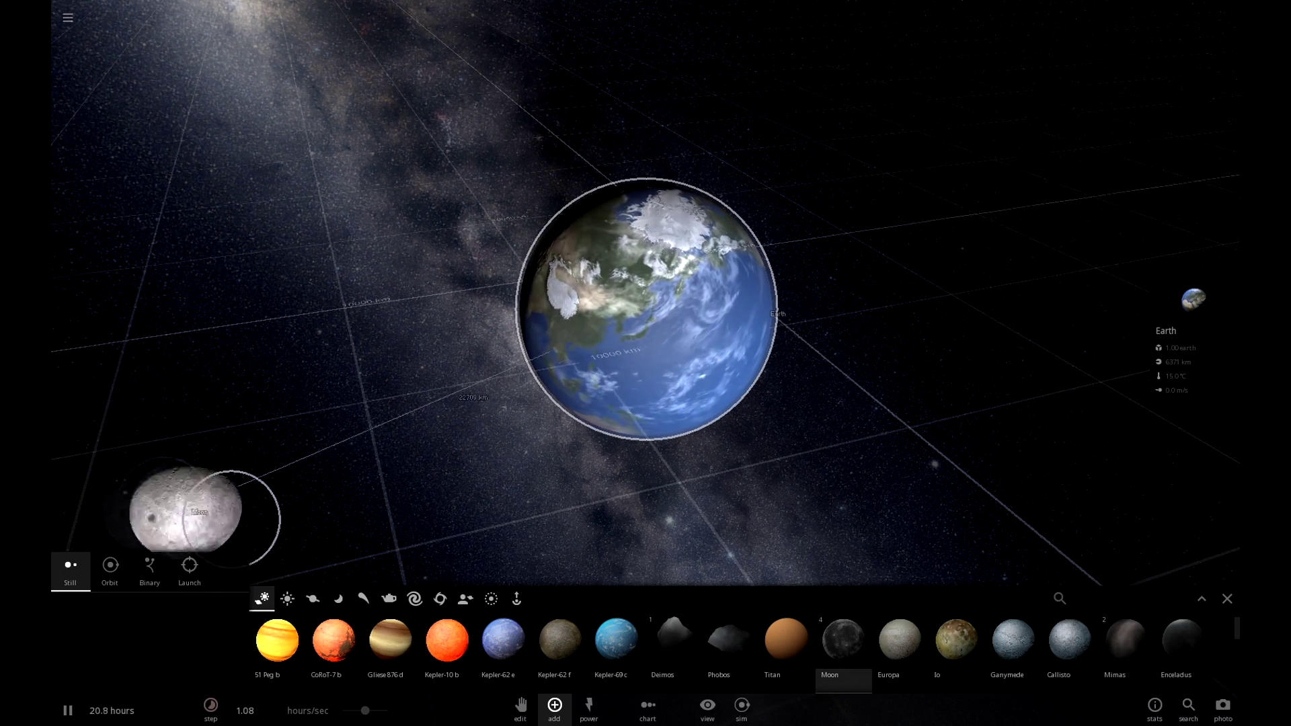
left_click(111, 566)
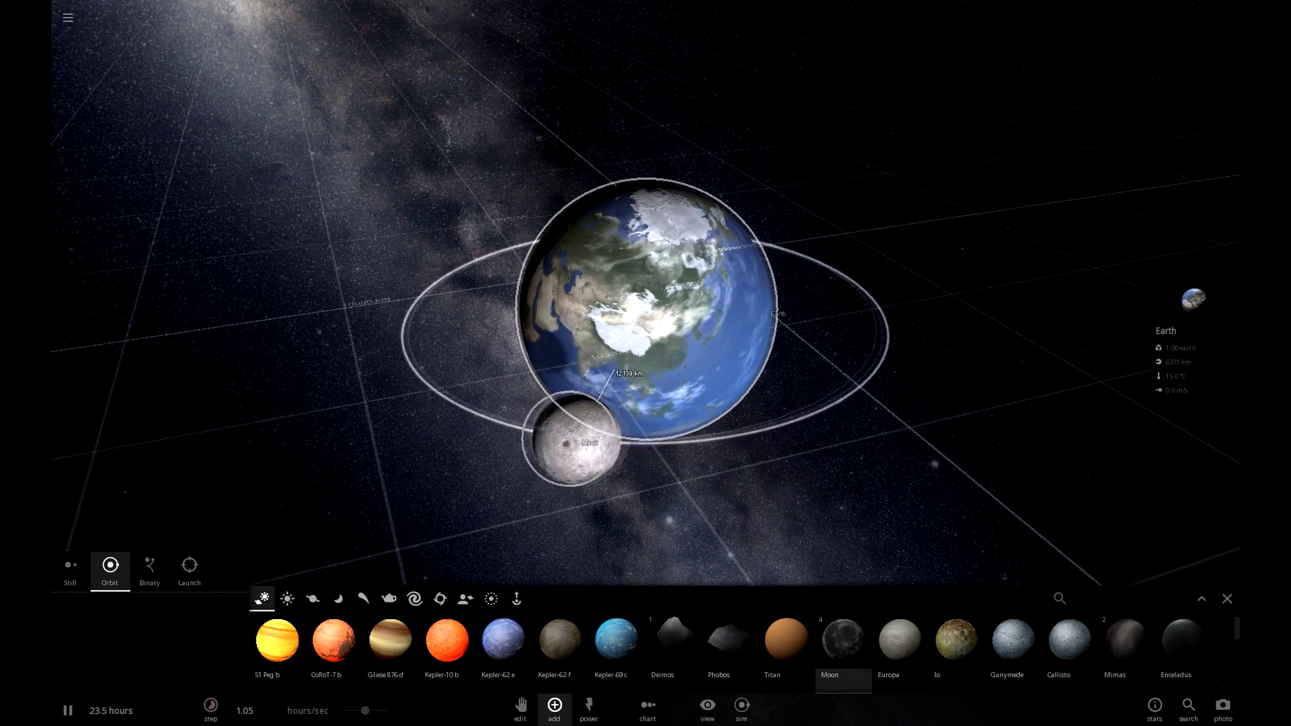
left_click_drag(572, 439, 746, 585)
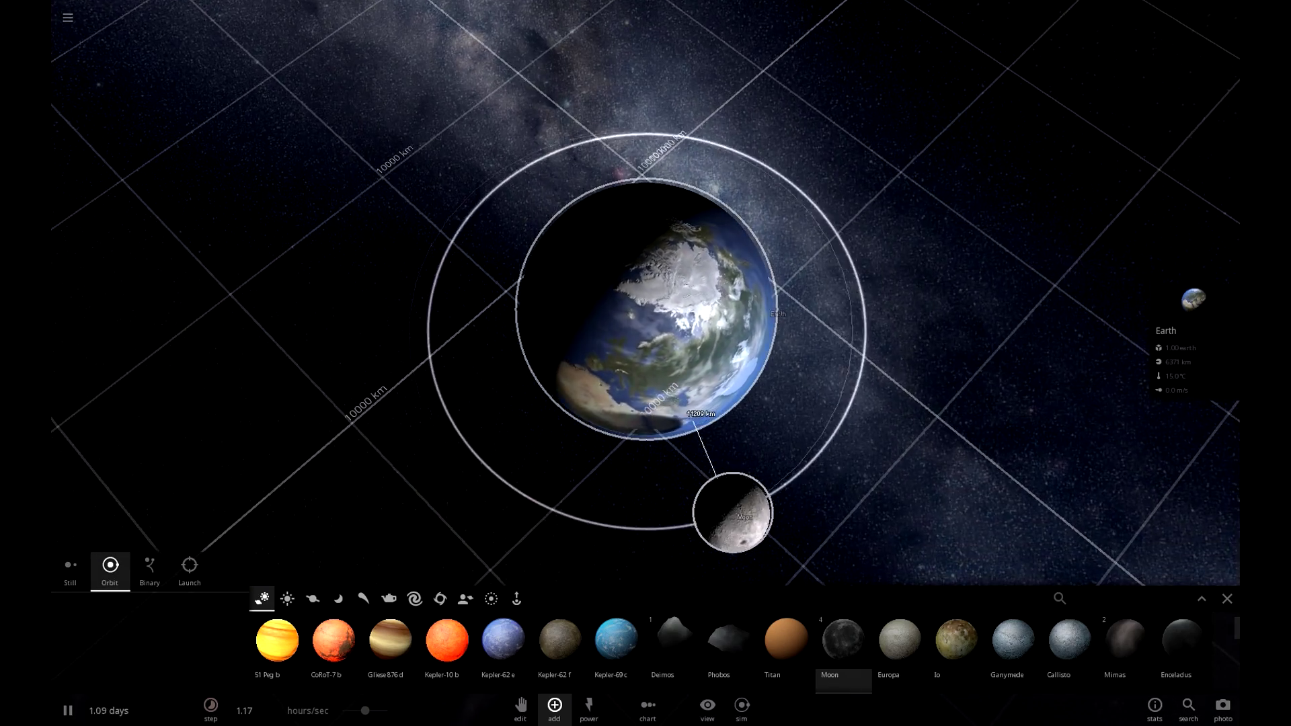
left_click(733, 513)
key("Escape")
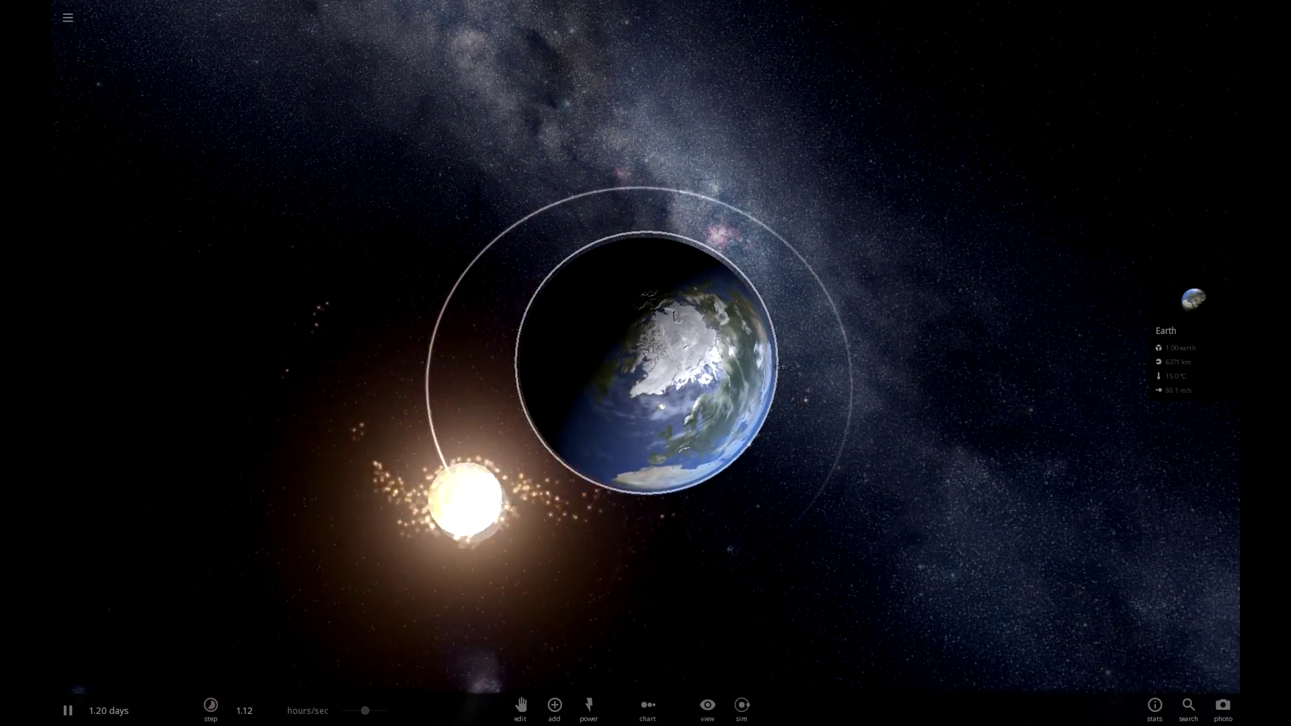
Examine the Moon and its debris around Earth from different angles, both close up and far out
left_click_drag(732, 512, 722, 363)
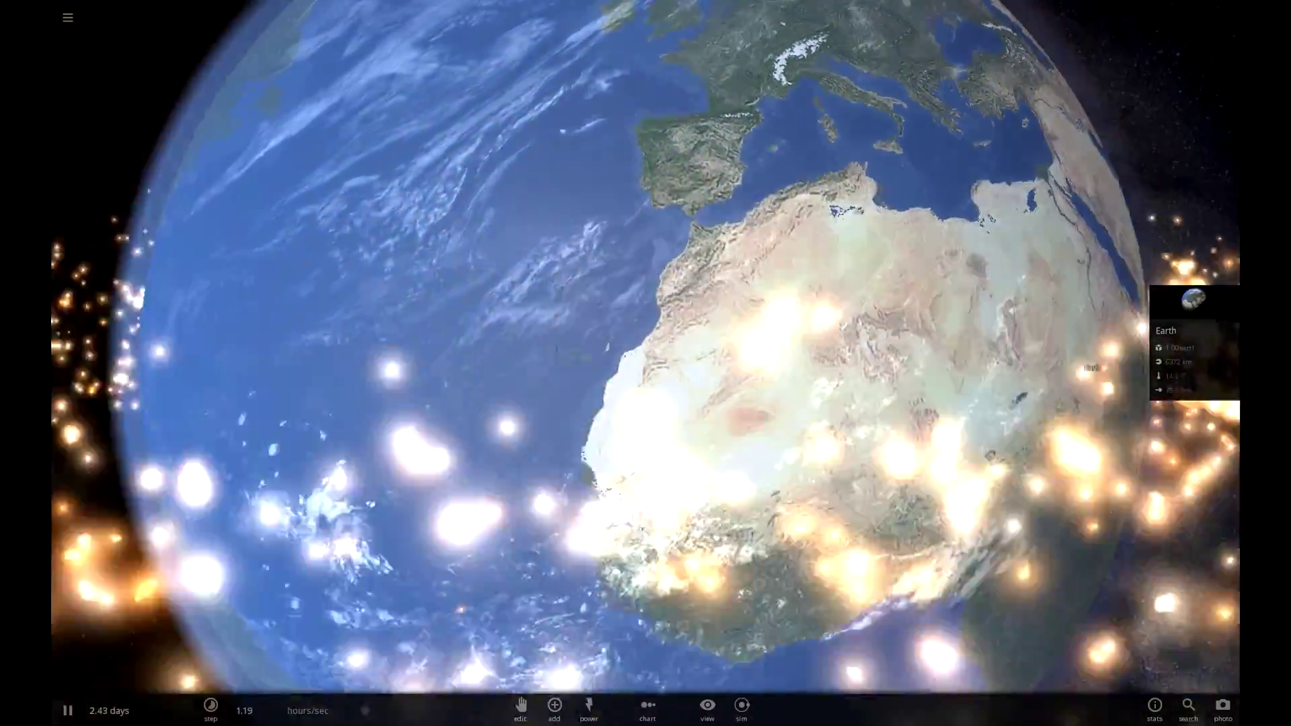
scroll(645, 364, "down", 5)
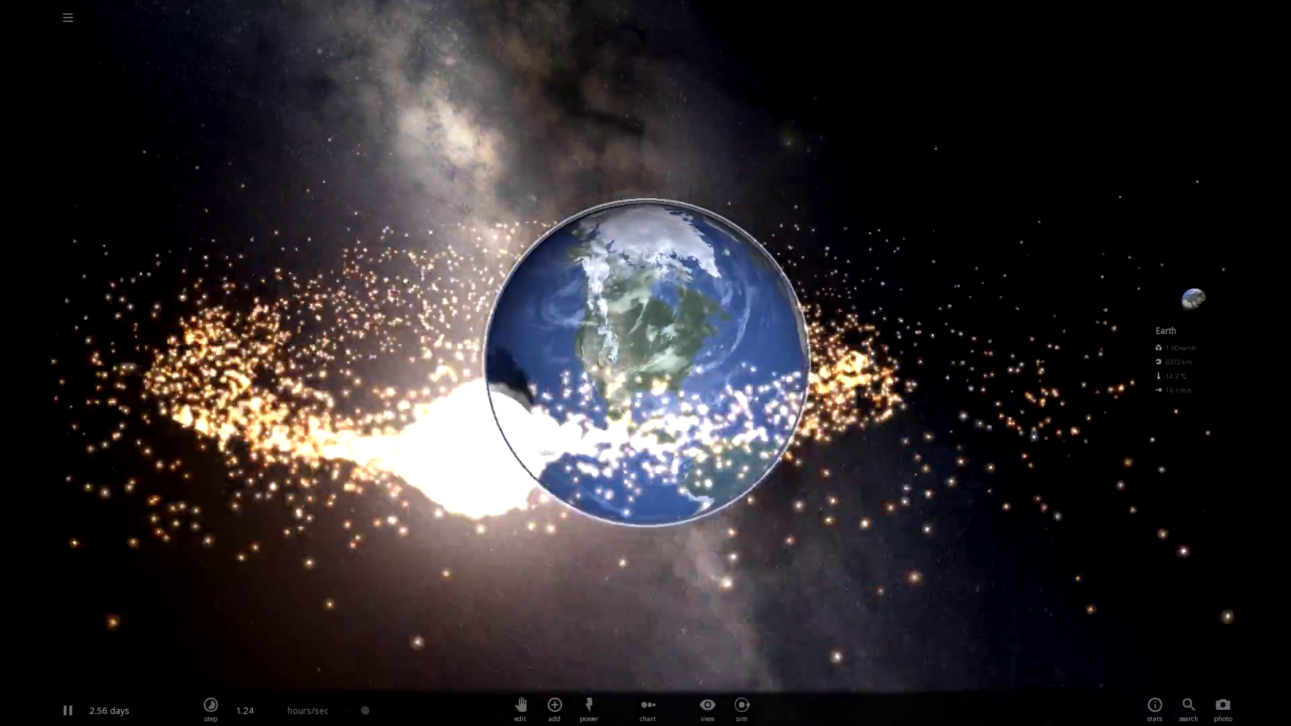
scroll(646, 363, "up", 4)
left_click_drag(645, 363, 793, 363)
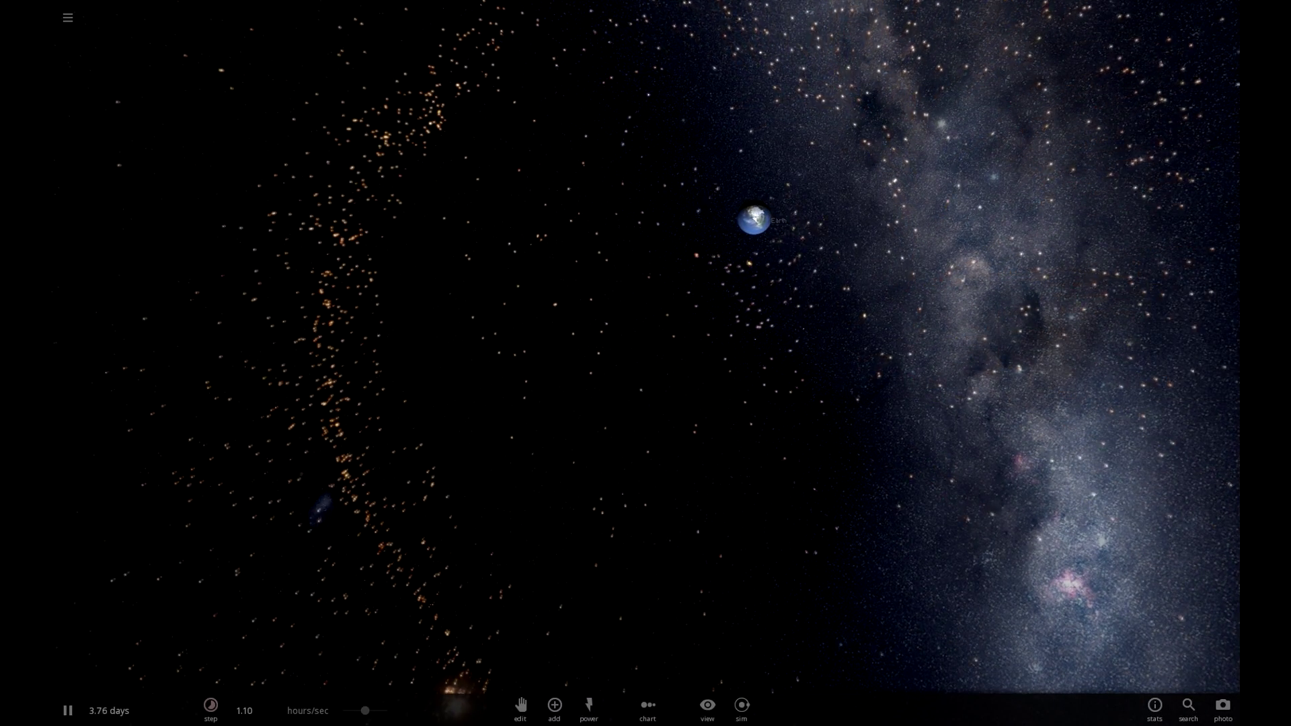
left_click(575, 493)
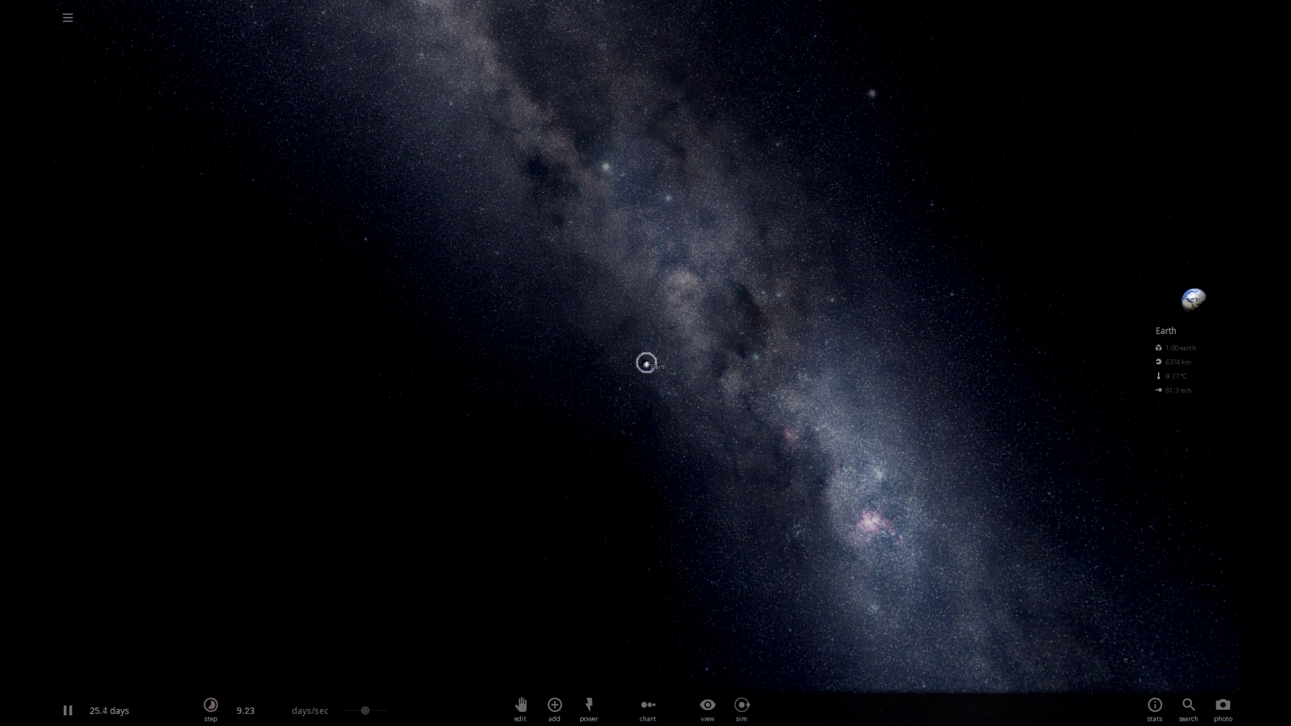
Slow the simulation to about 46 minutes per second and examine the land and ice on Earth's surface up close
left_click(211, 709)
scroll(645, 363, "up", 5)
scroll(646, 363, "down", 5)
scroll(646, 363, "up", 5)
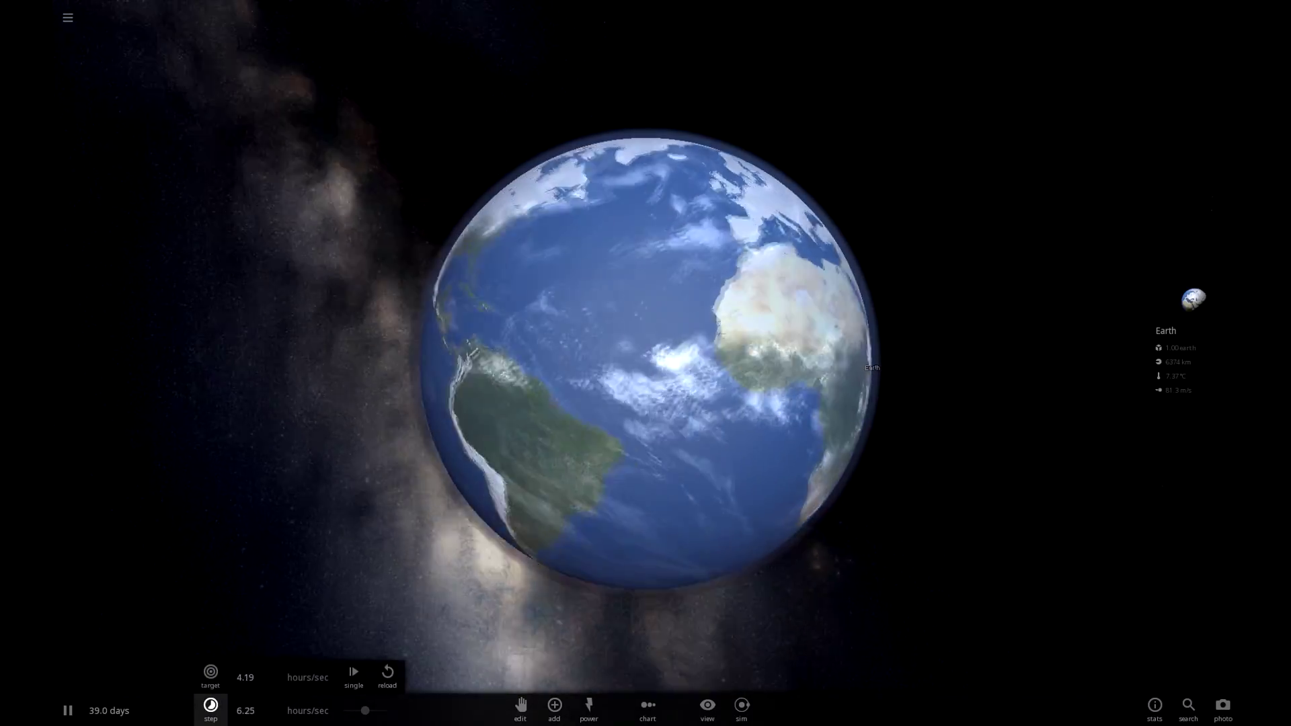
scroll(646, 363, "up", 5)
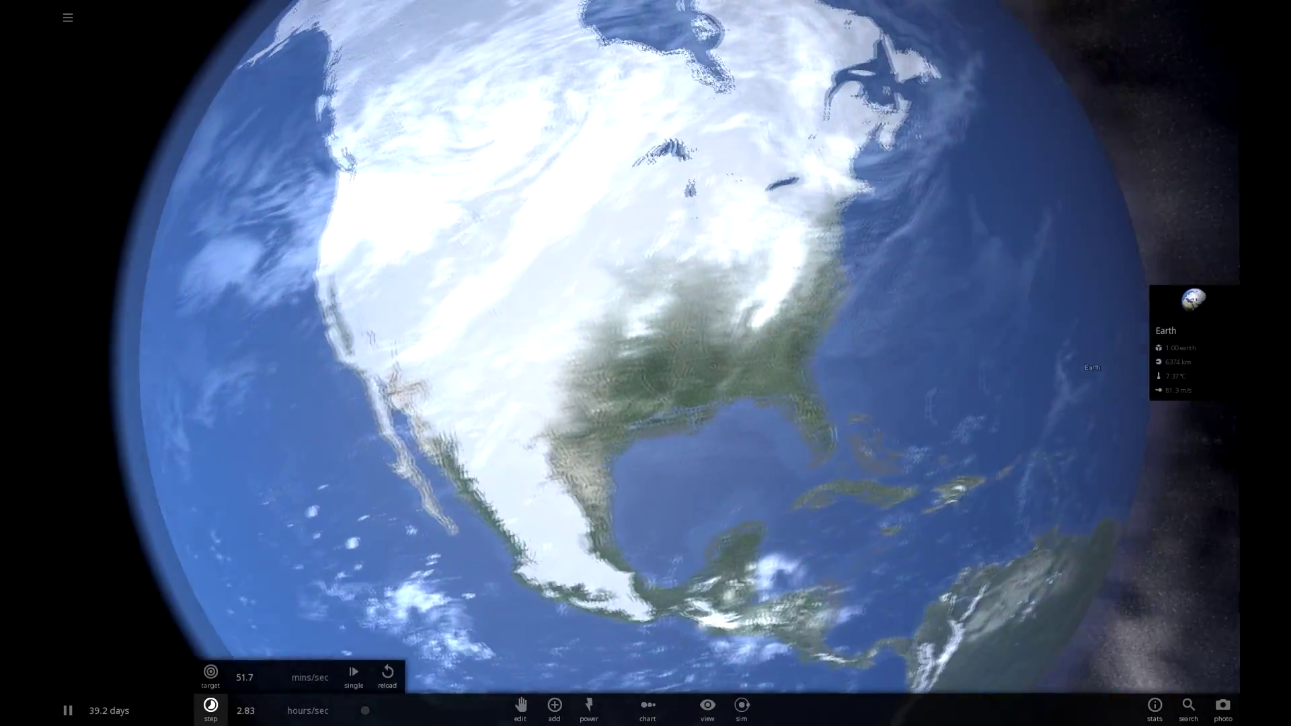
scroll(645, 363, "down", 5)
scroll(645, 363, "up", 5)
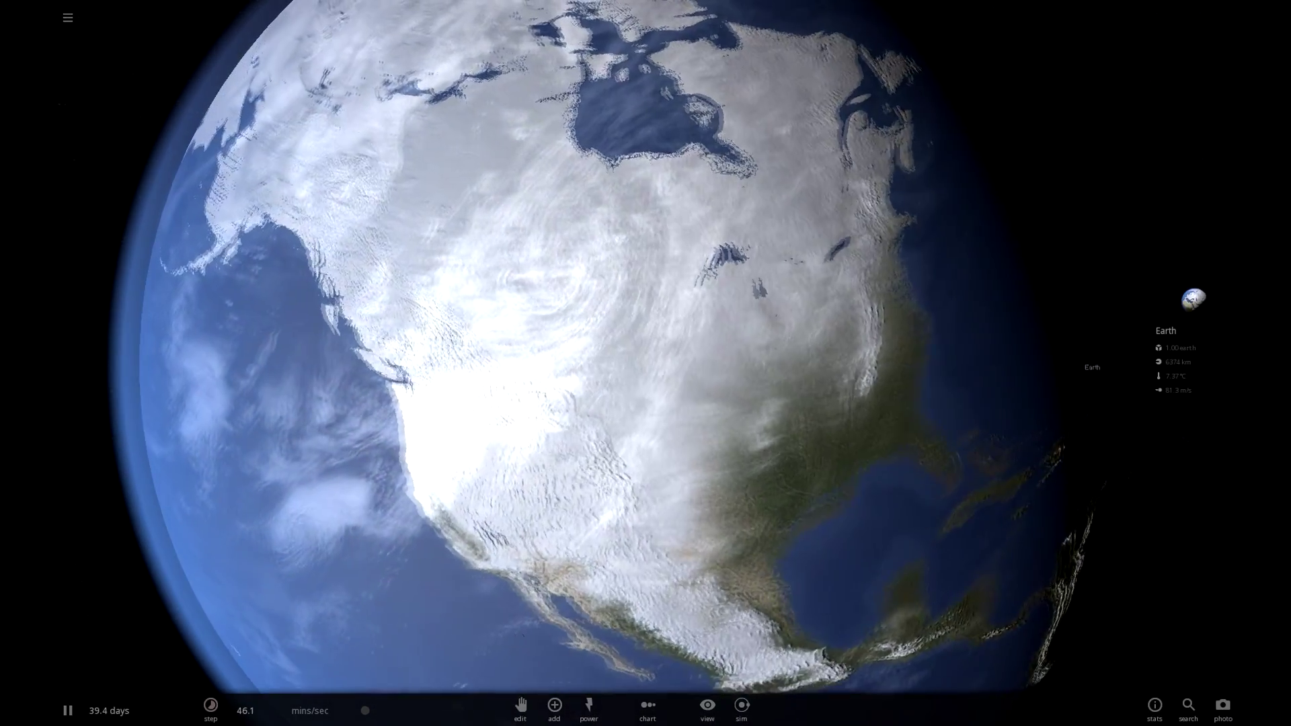
scroll(646, 363, "down", 5)
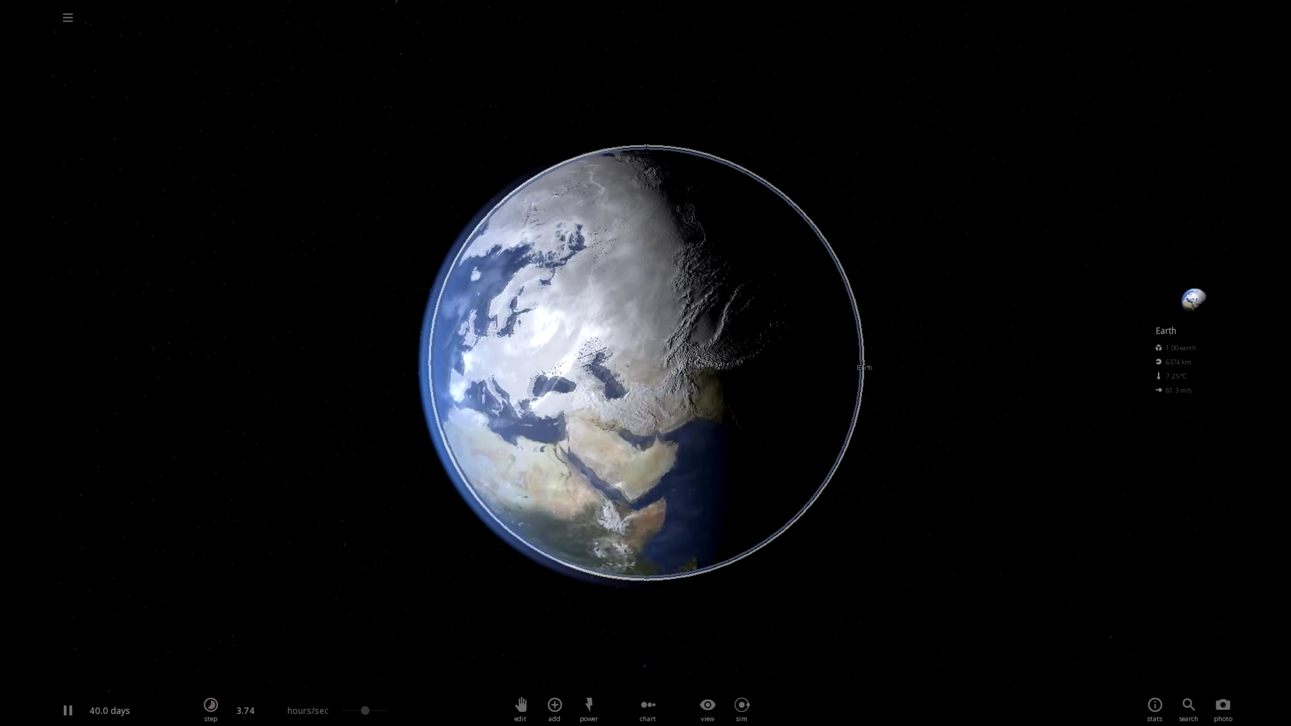
Start a new empty simulation and place Earth in it
left_click(68, 18)
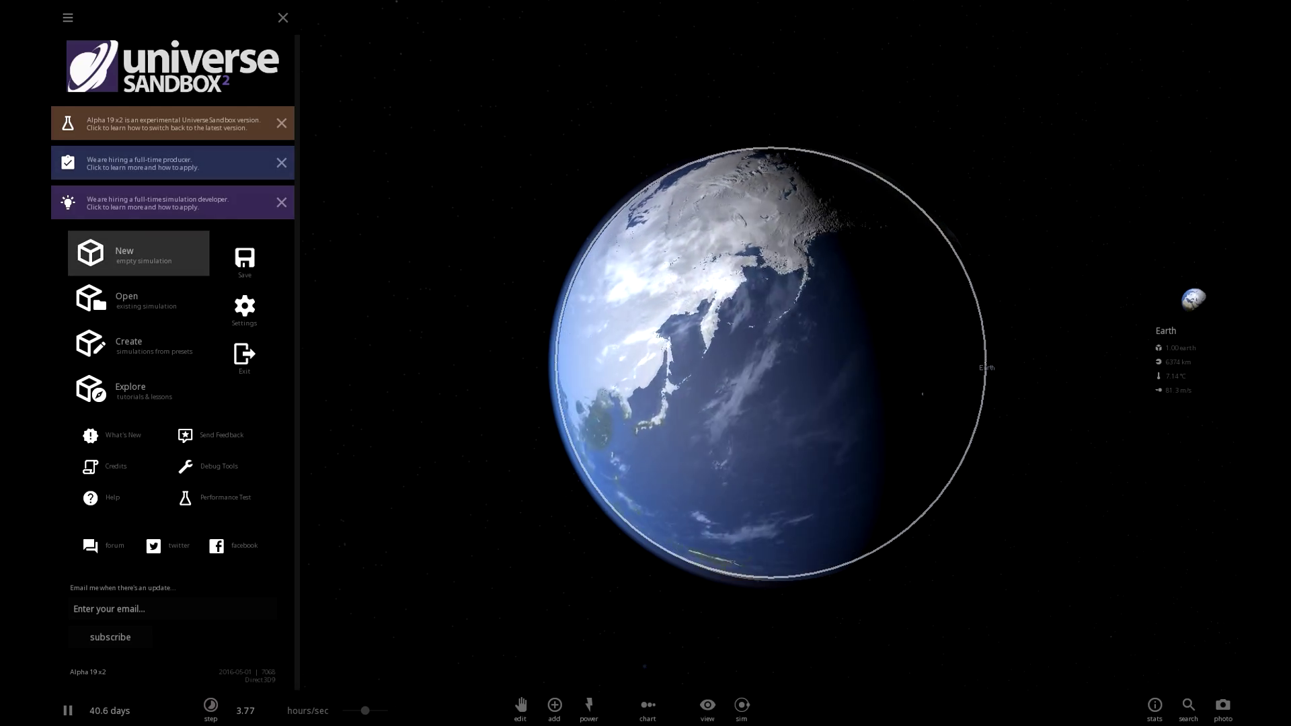
left_click(138, 253)
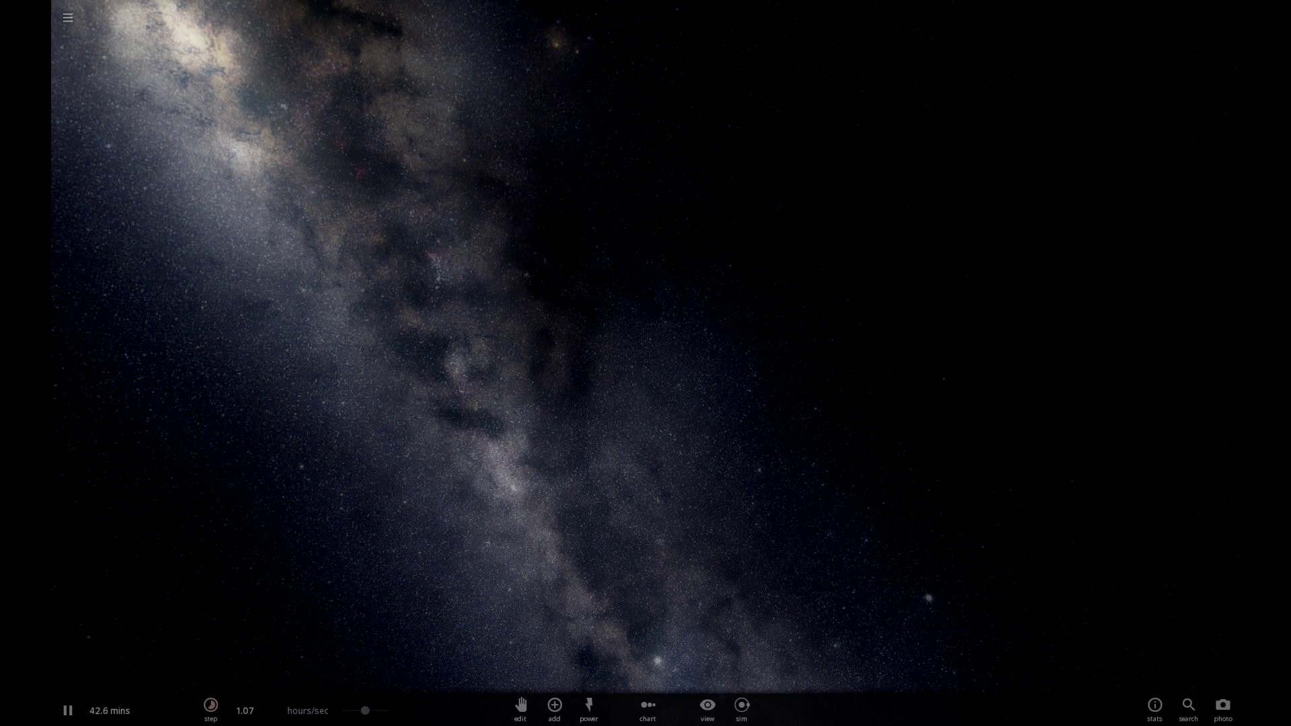
left_click(554, 704)
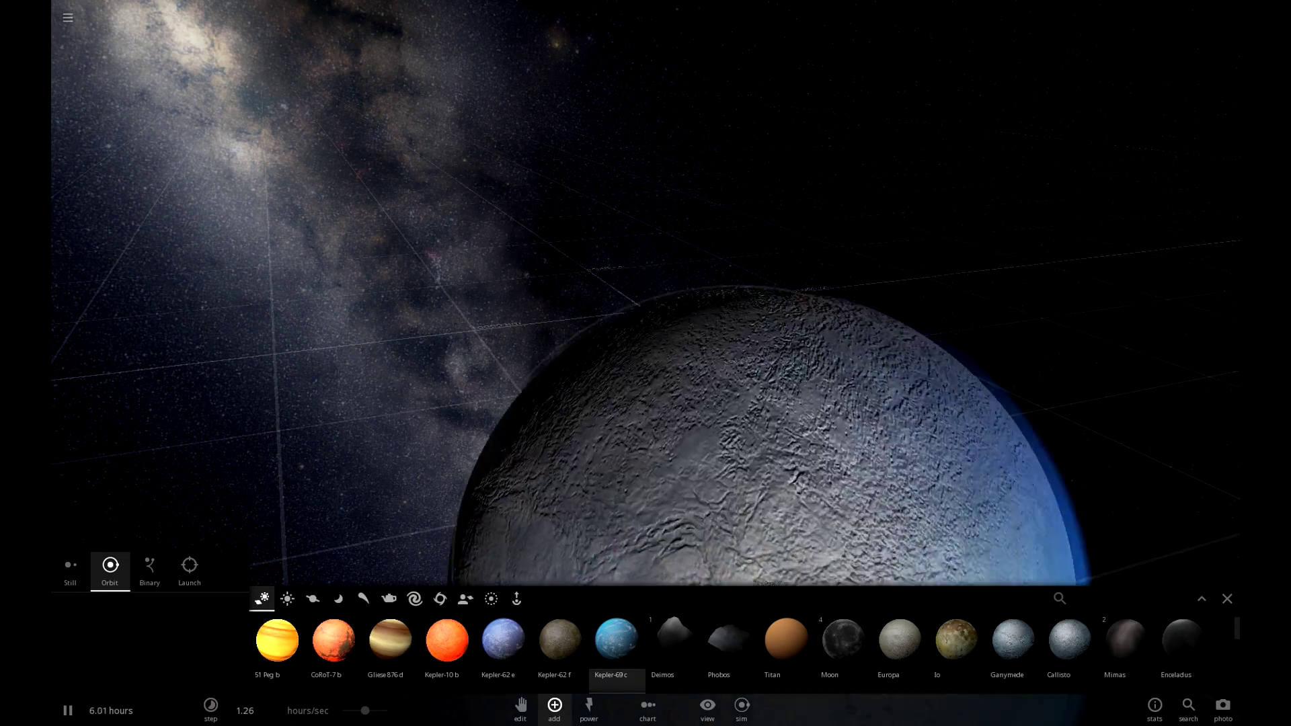
scroll(729, 642, "up", 2)
left_click(842, 637)
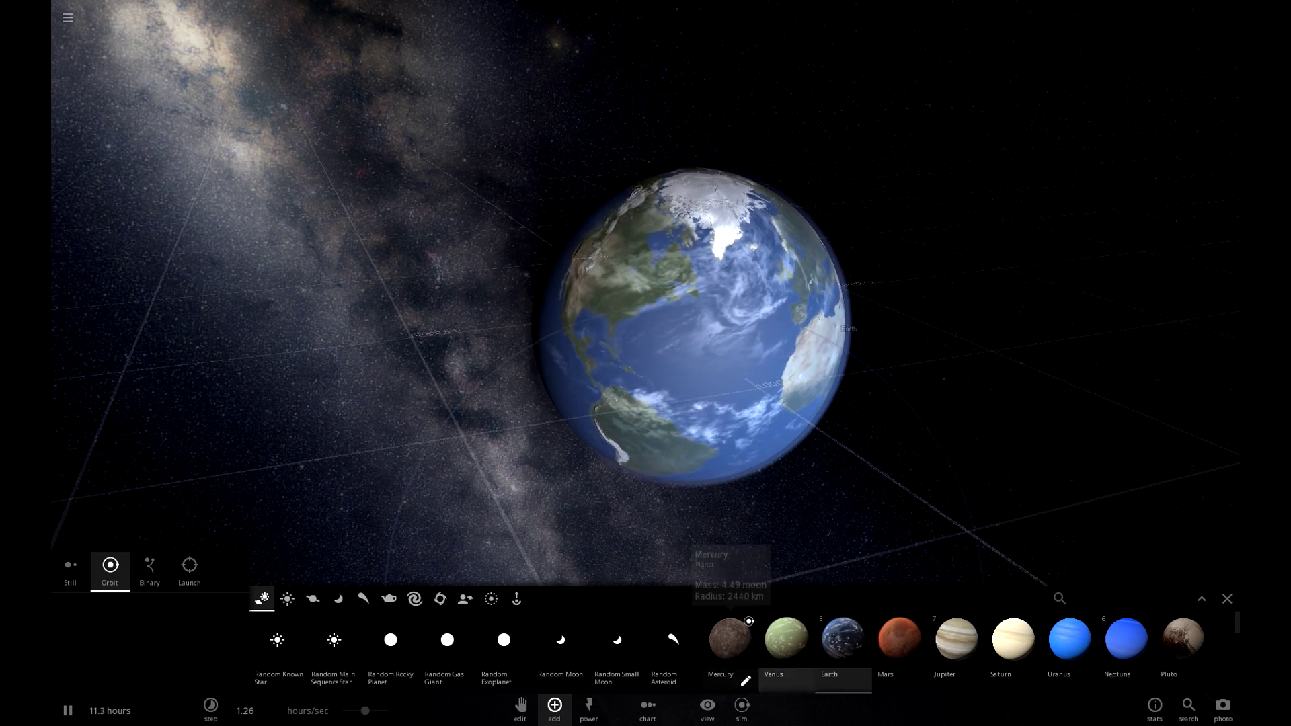
Try to place Mercury in a close orbit around Earth
left_click_drag(909, 318, 913, 507)
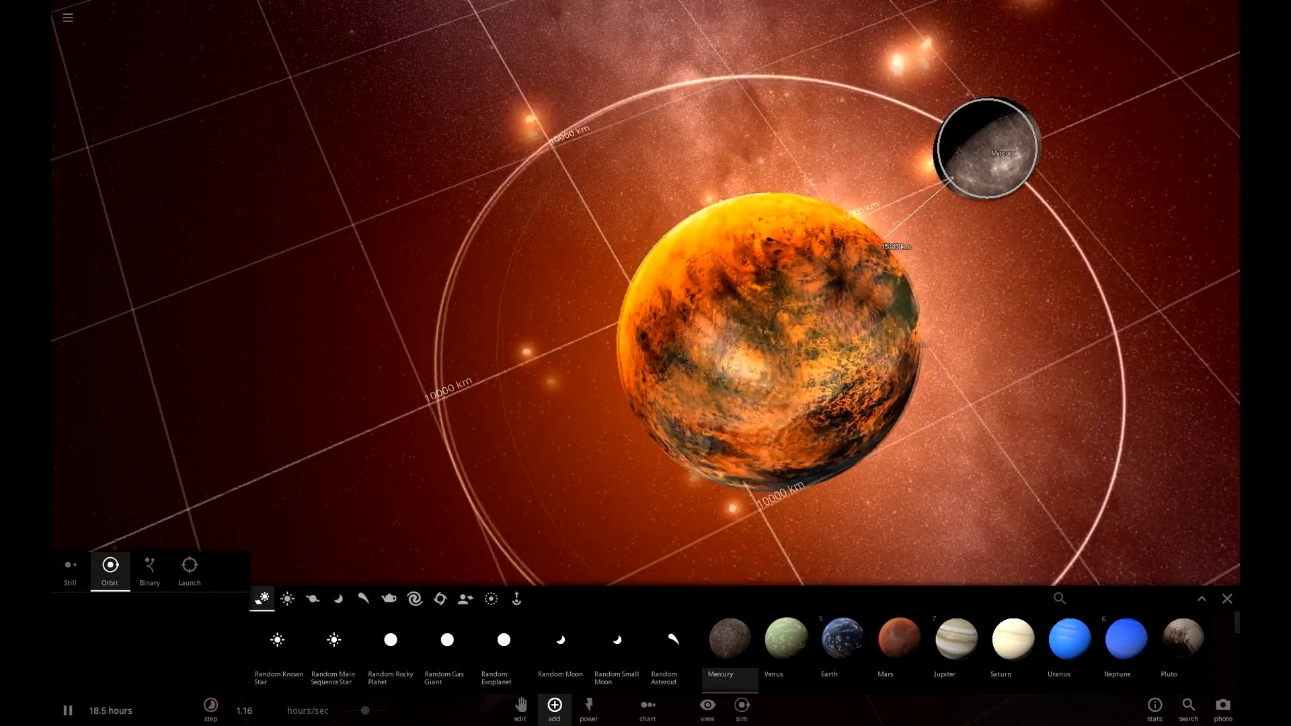
left_click(987, 148)
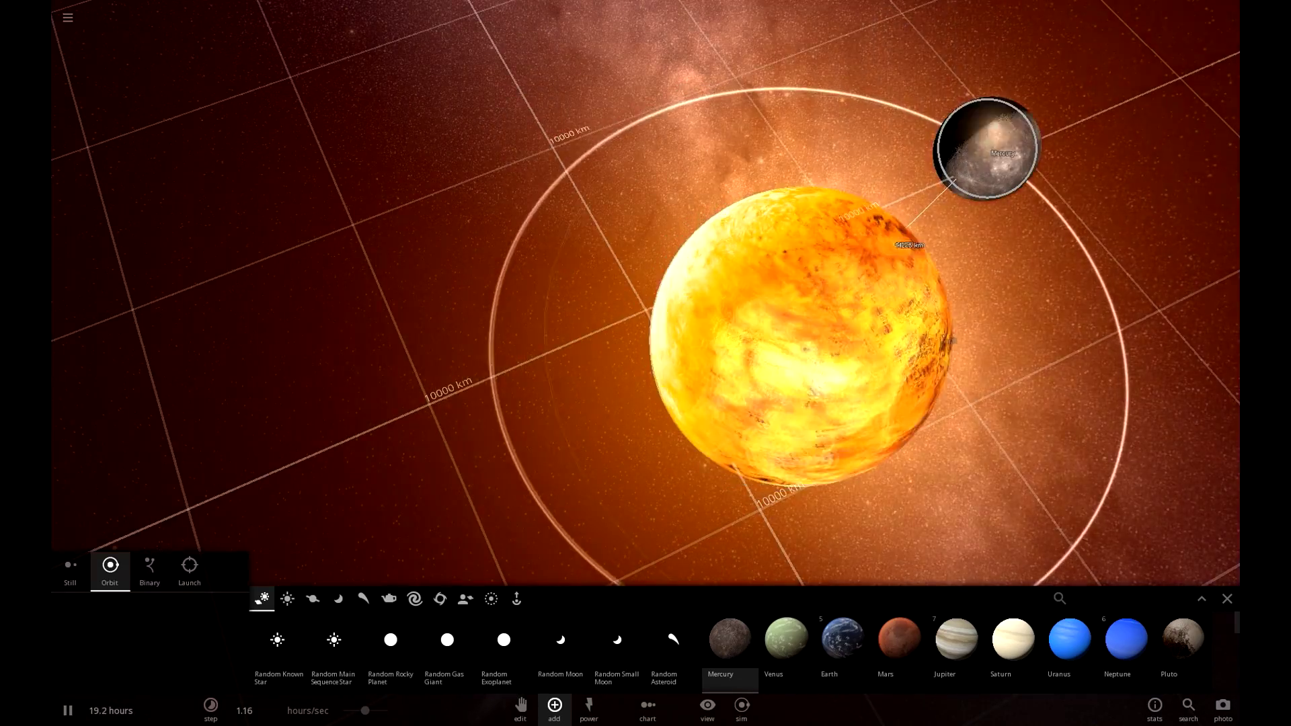
key("Escape")
Start over with an empty simulation containing Earth and place Mercury in a close orbit around the planet
left_click(67, 18)
left_click(139, 253)
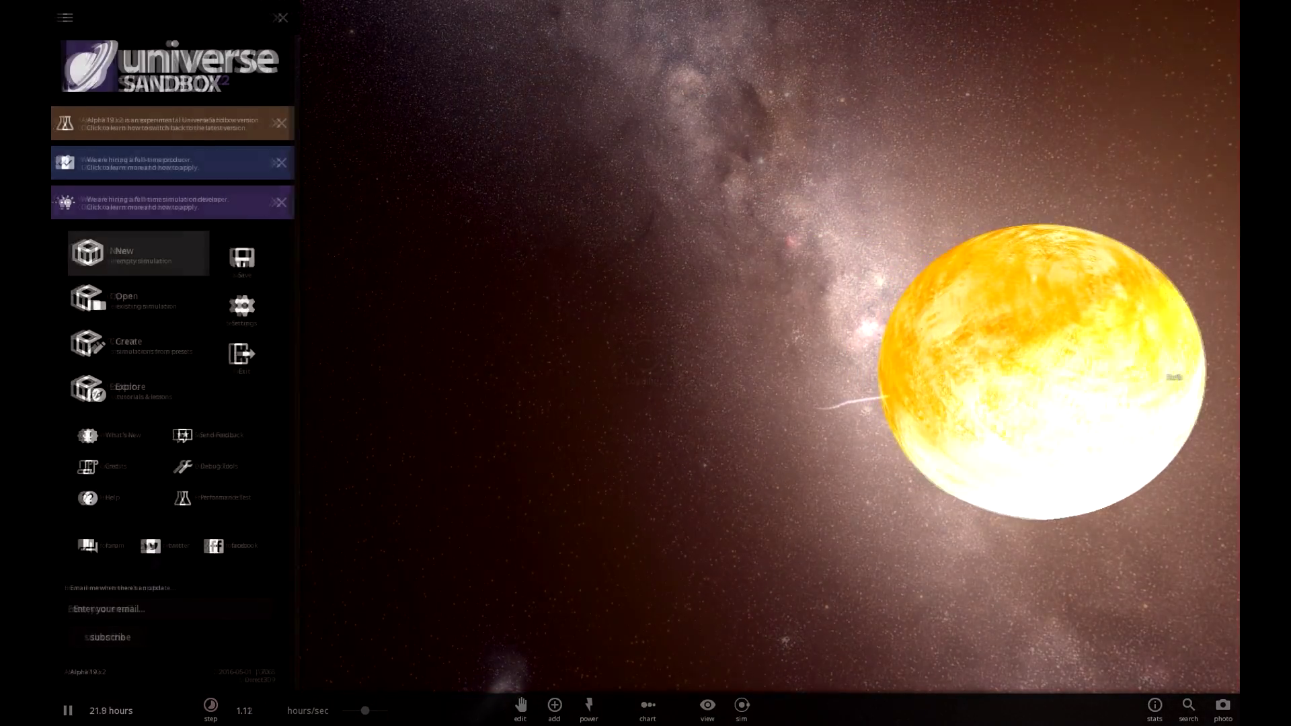
left_click(138, 253)
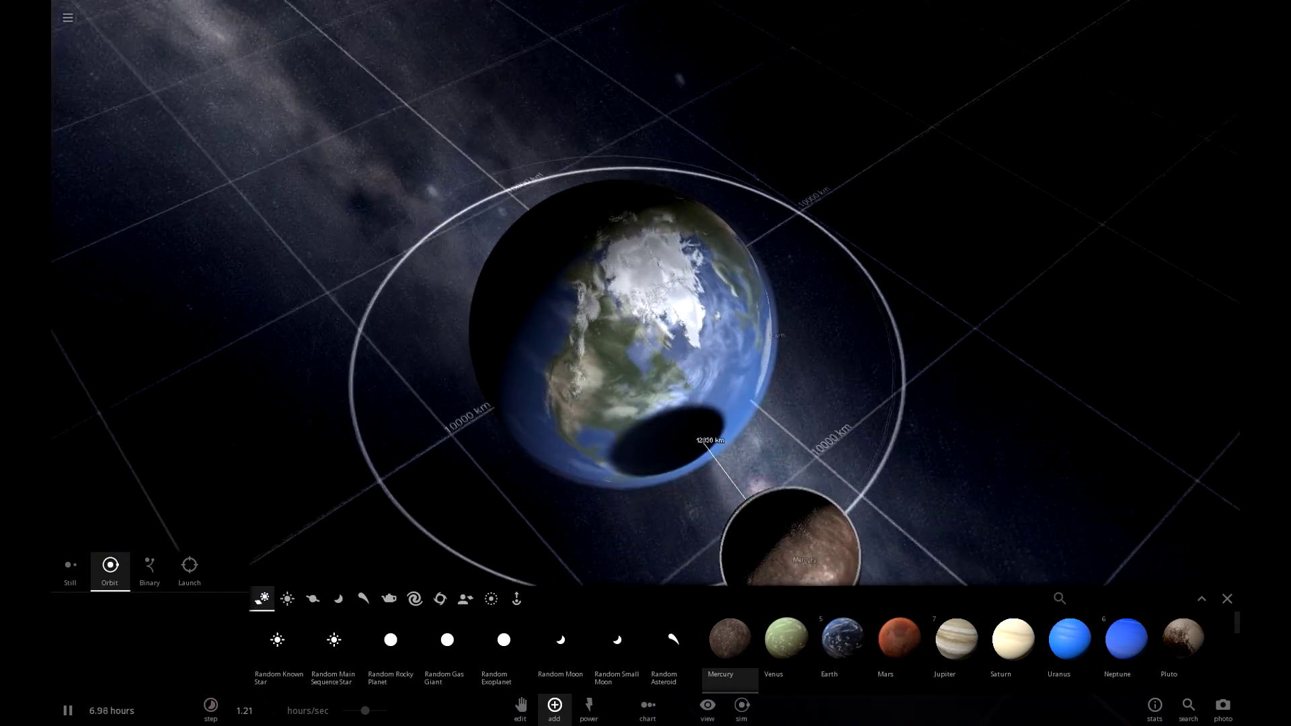
left_click(791, 544)
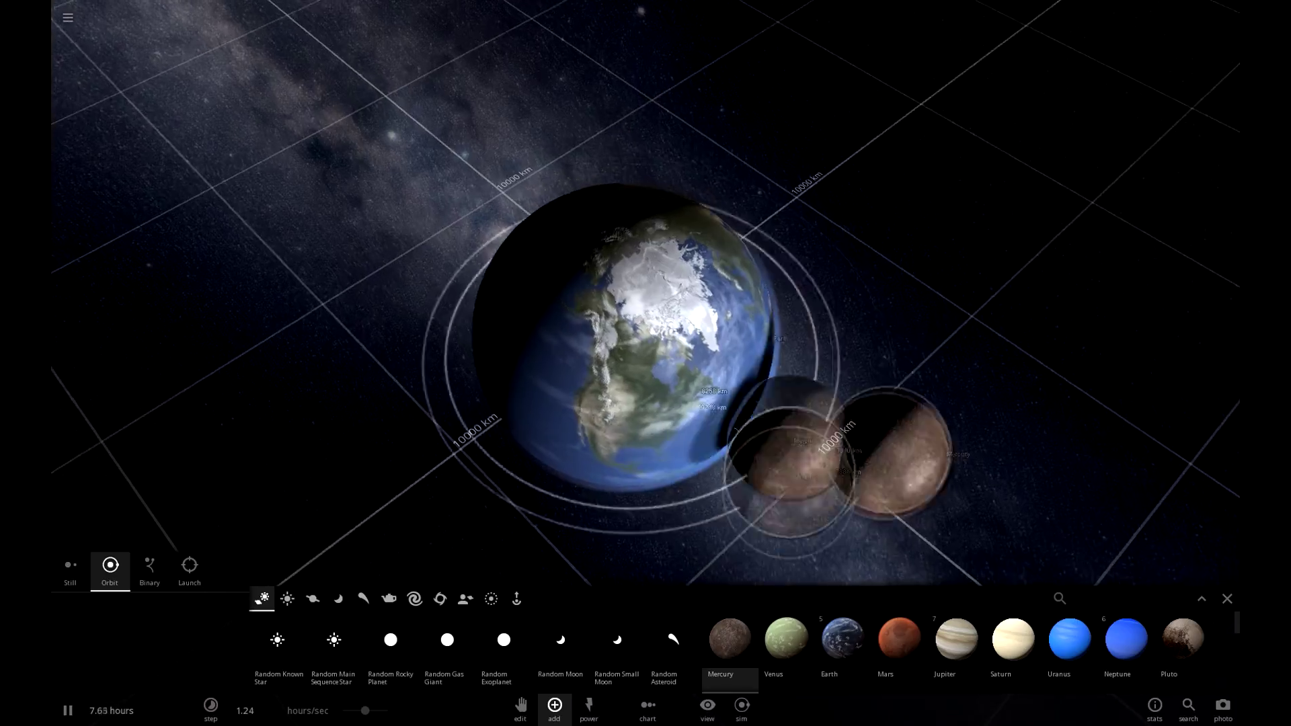
left_click(787, 455)
key("Escape")
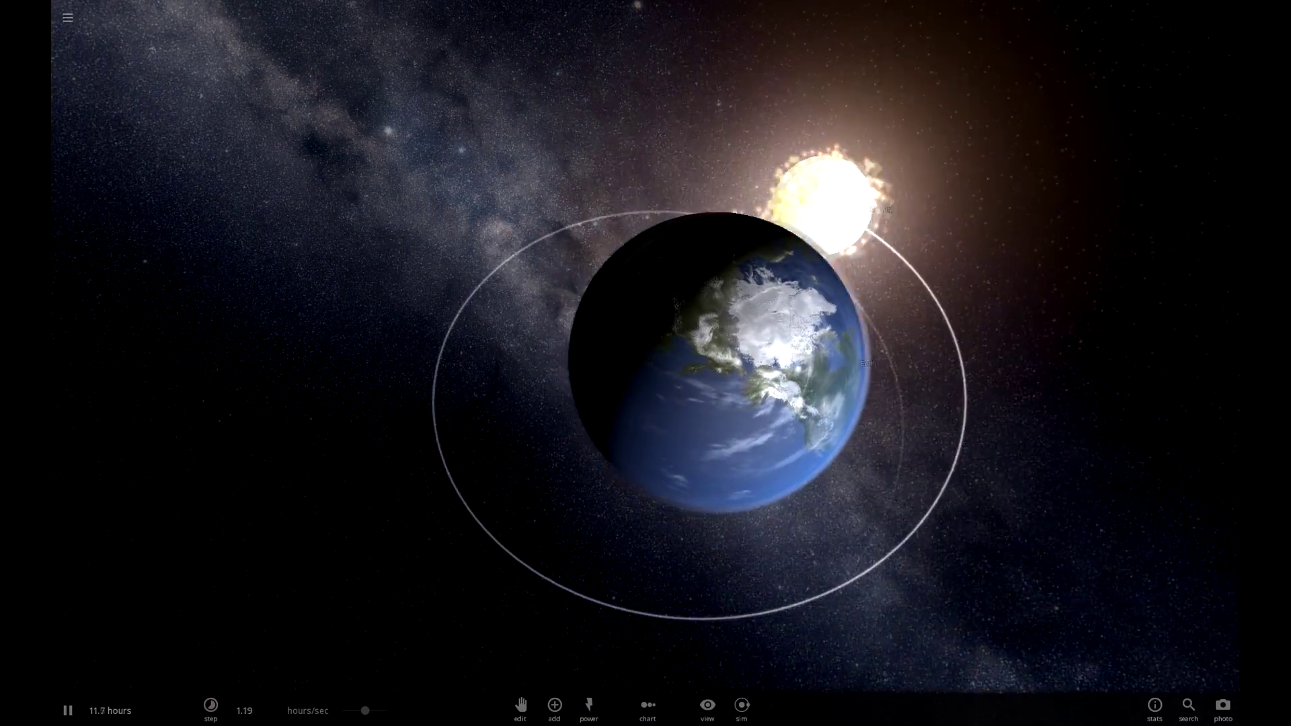
Pause the simulation to inspect Mercury and its fragments up close, and resume it at about 3 minutes per second
left_click_drag(538, 343, 686, 370)
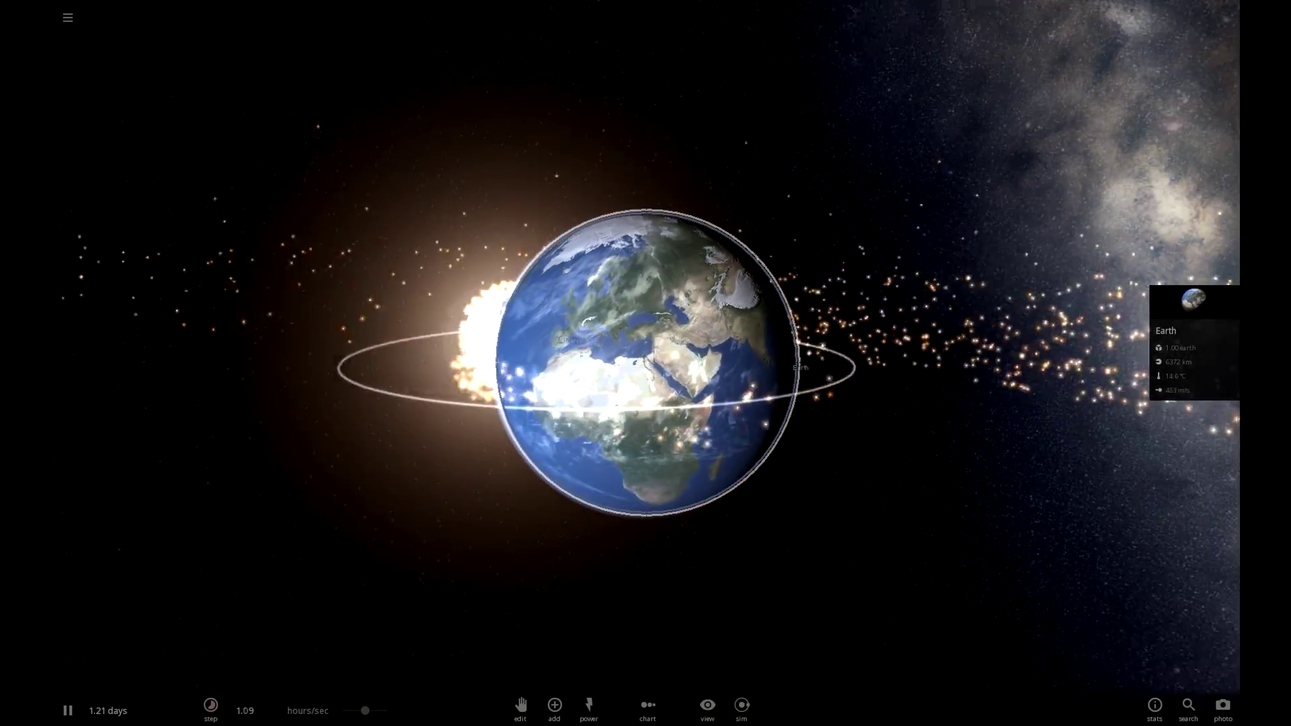
key("space")
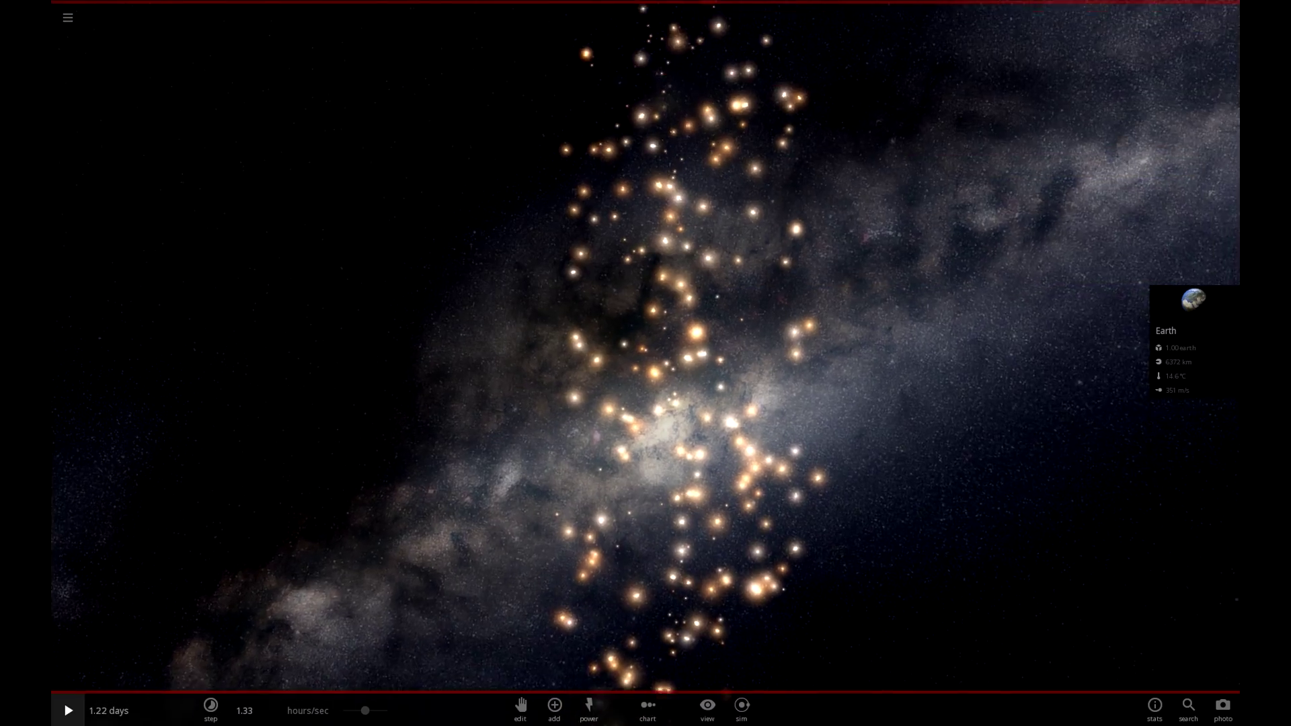
left_click_drag(646, 470, 622, 182)
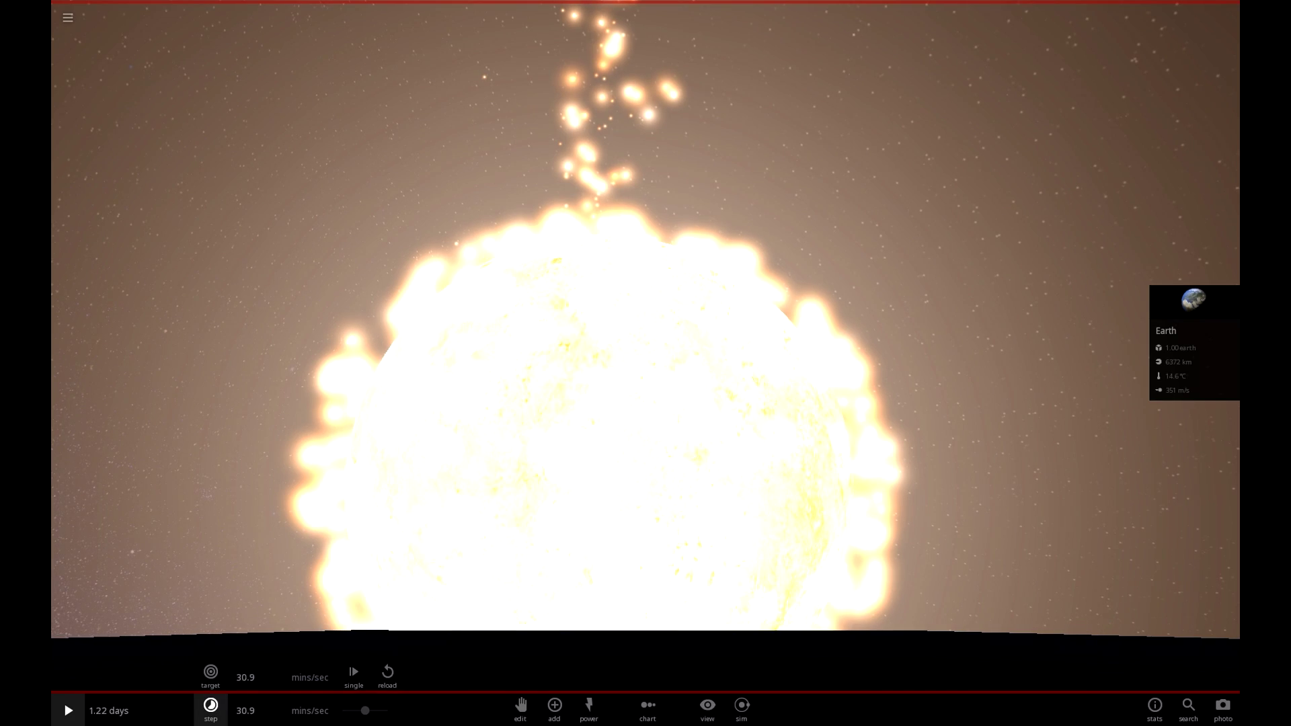
key("space")
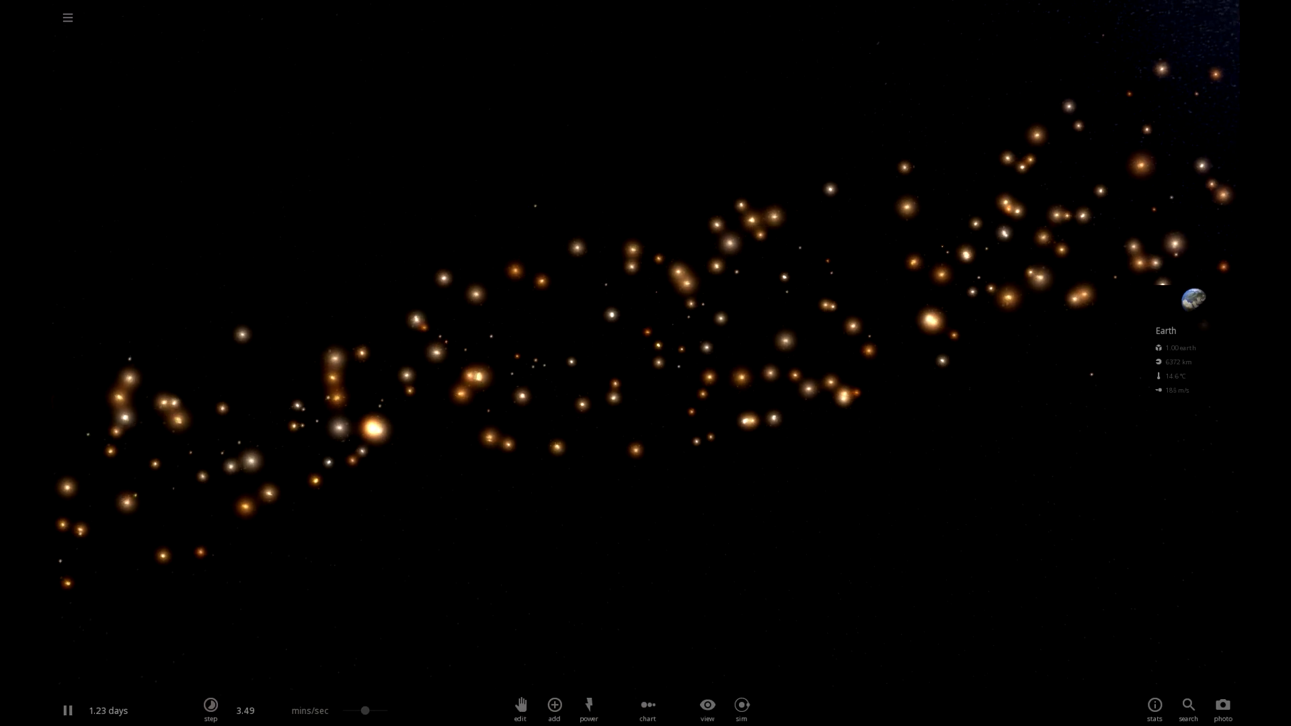
left_click(211, 707)
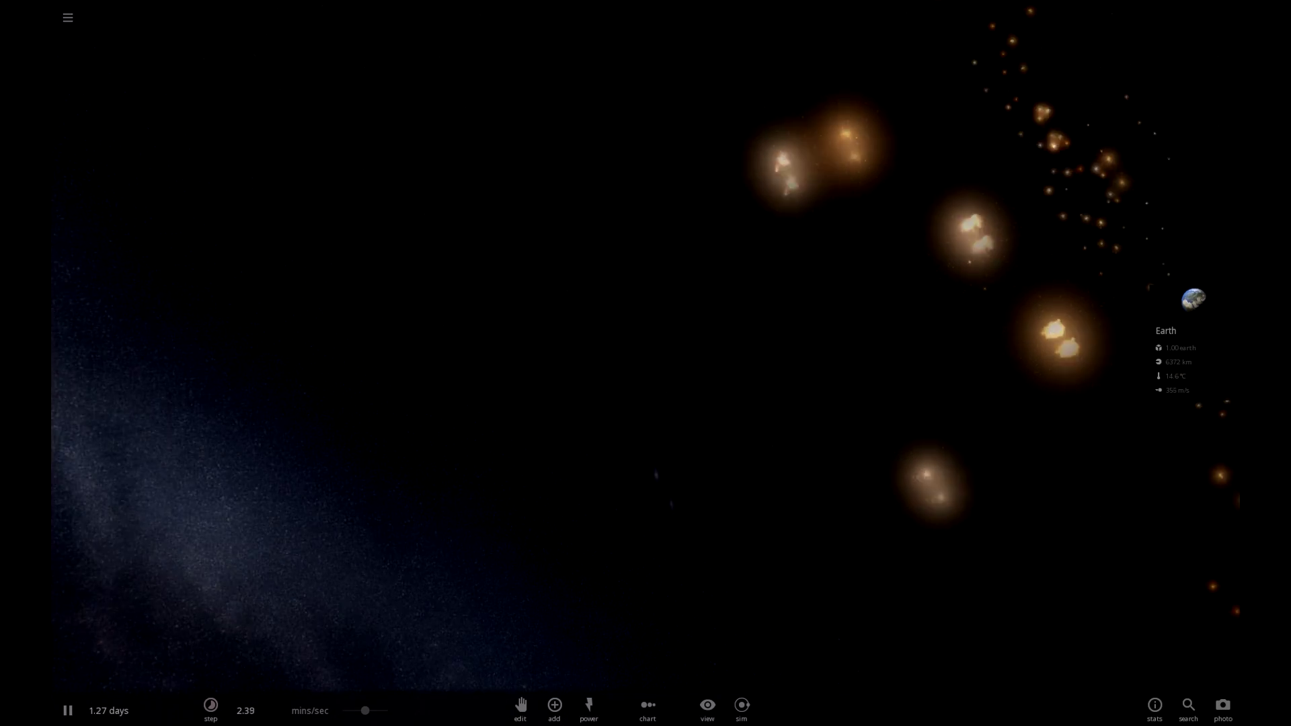
mouse_move(211, 705)
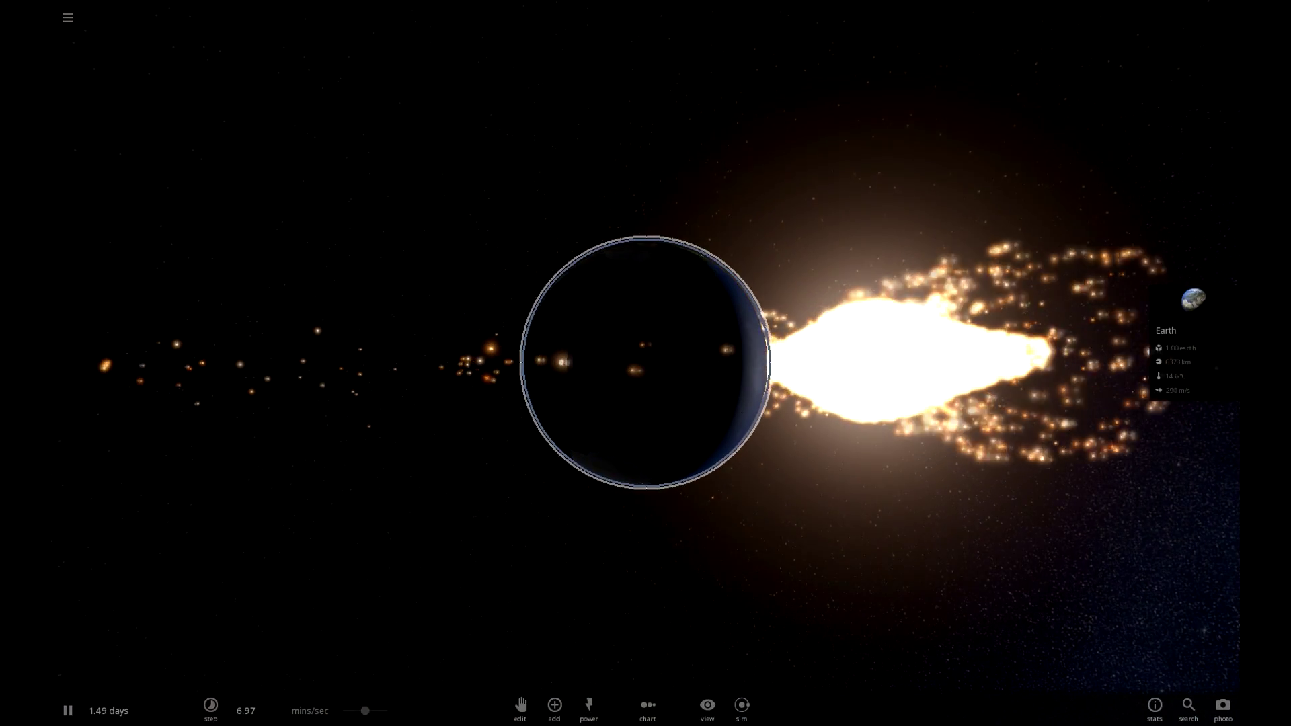
Speed up the simulation to about 37 minutes per second and watch Mercury's breakup around Earth from farther out
scroll(646, 363, "down", 5)
left_click_drag(645, 364, 498, 430)
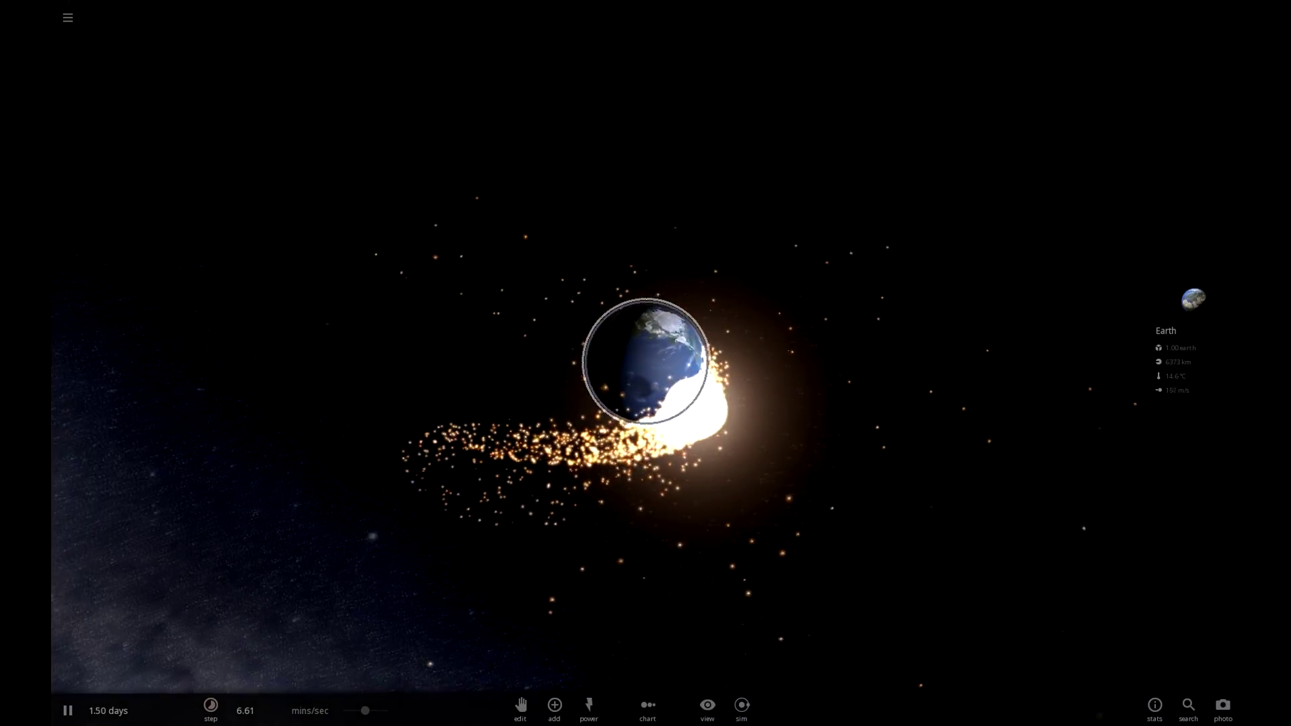
scroll(646, 363, "up", 3)
left_click(210, 709)
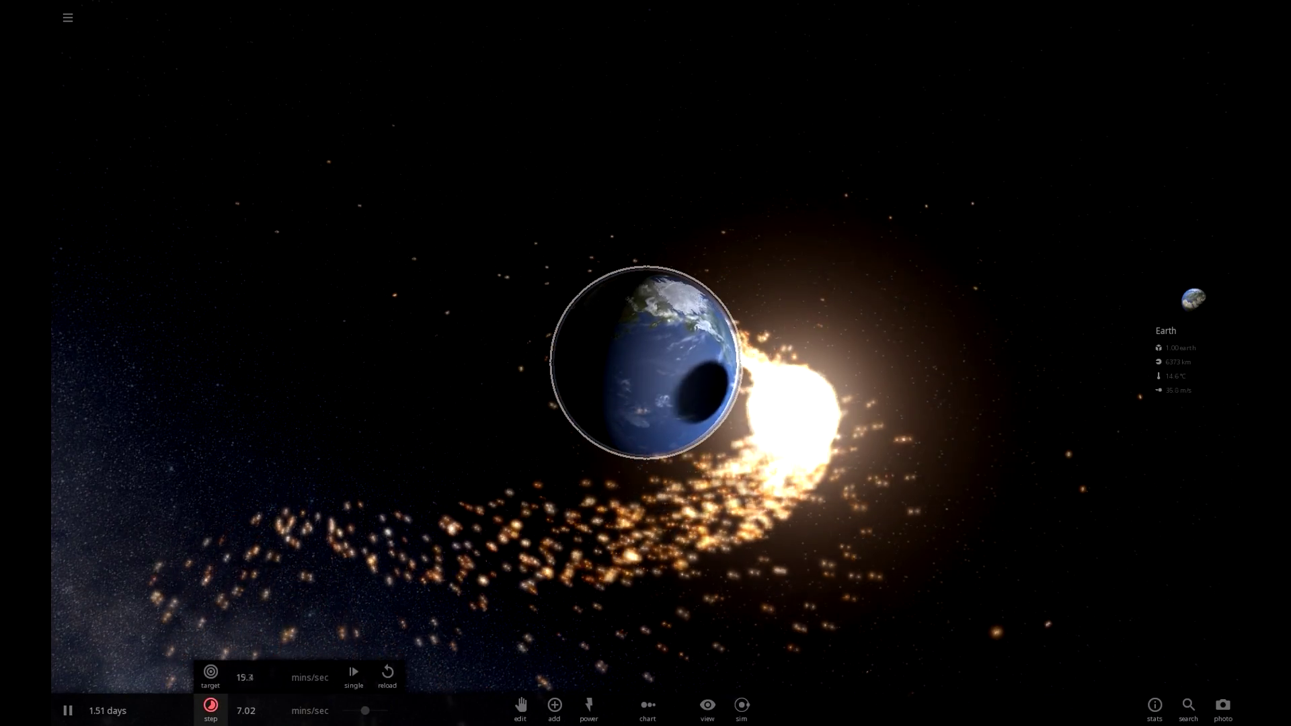
left_click_drag(645, 363, 538, 437)
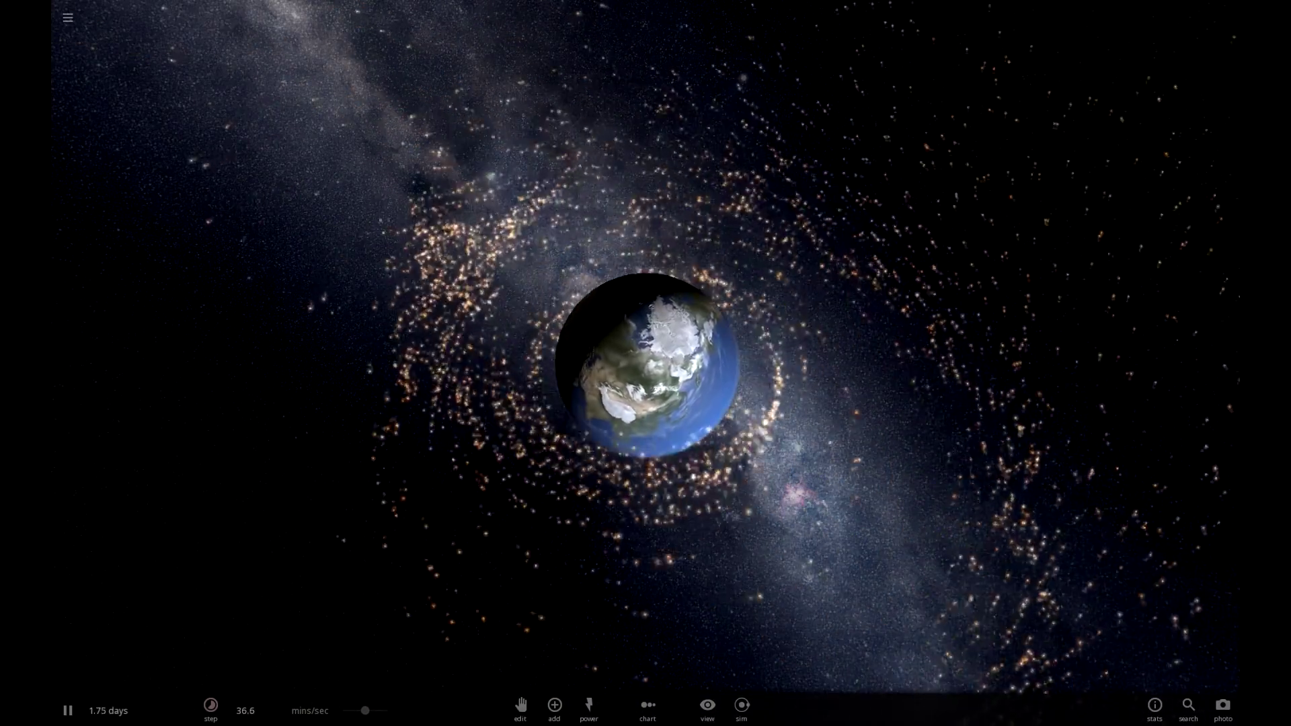
Center on Earth and examine the surrounding debris ring from edge-on and tilted angles
left_click(646, 365)
left_click_drag(645, 404, 649, 255)
left_click(744, 311)
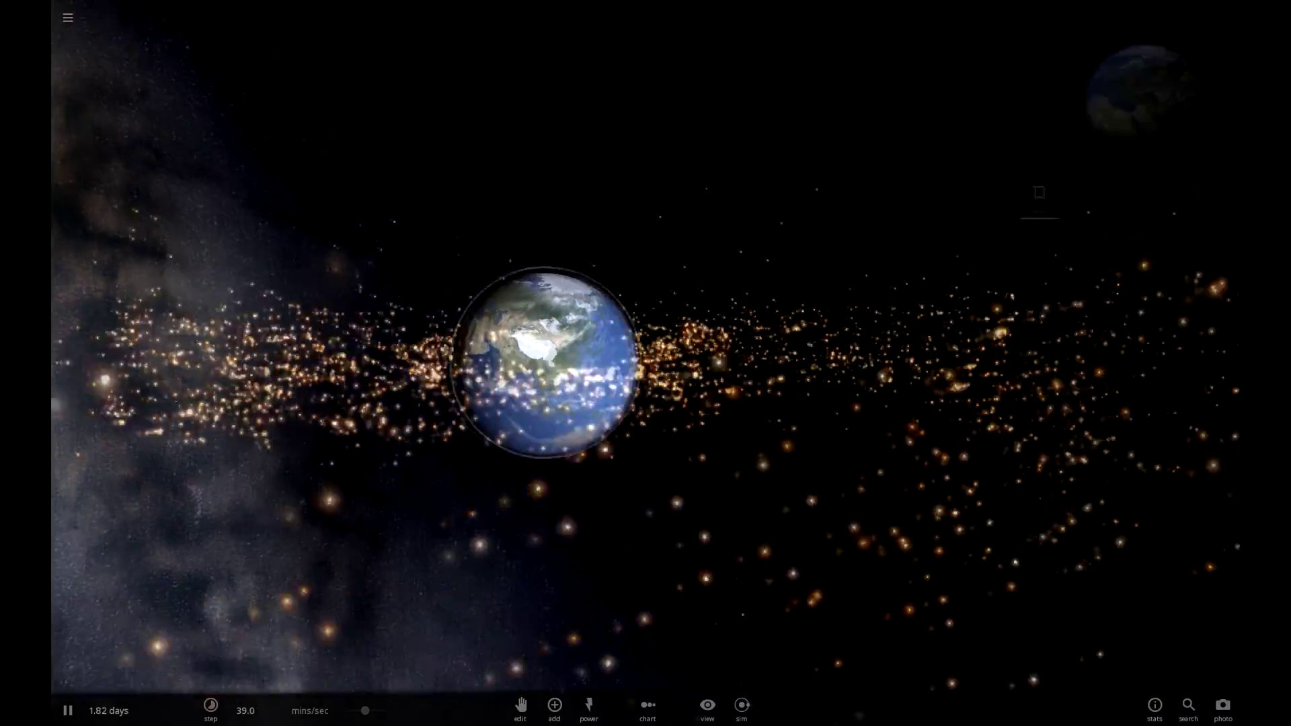
left_click_drag(744, 311, 740, 364)
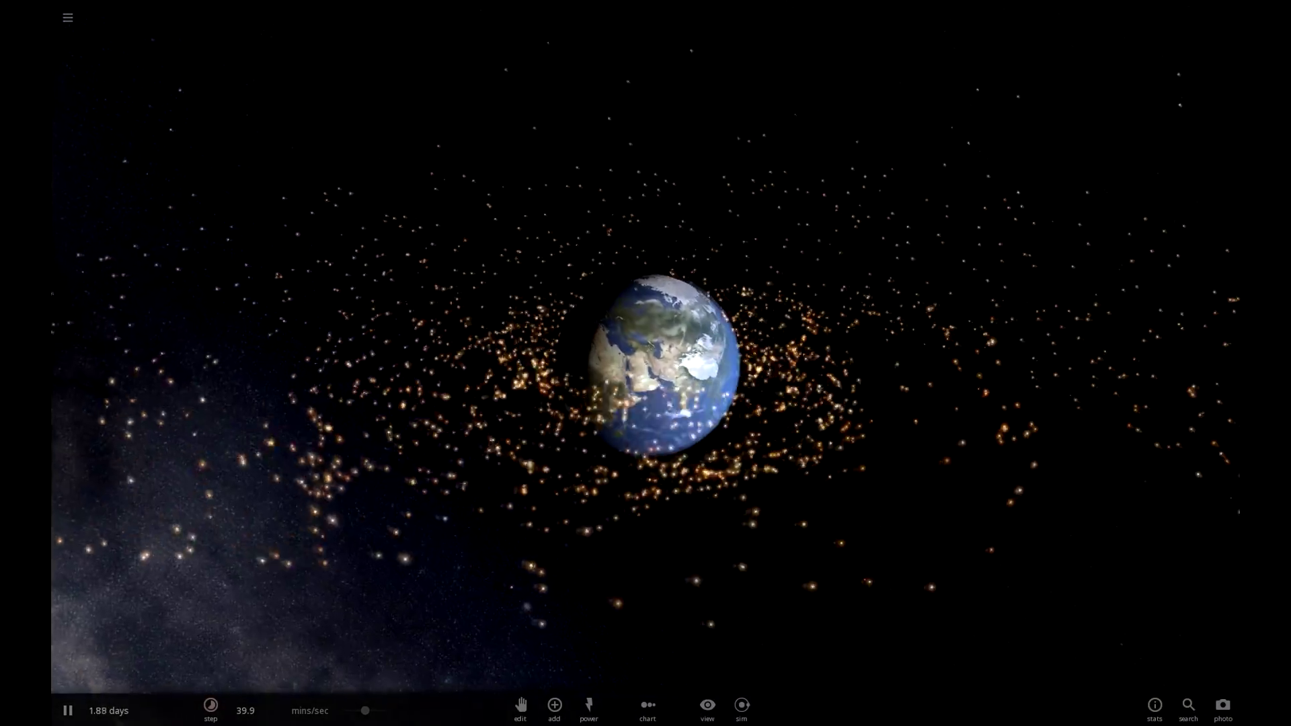
Open the existing simulation Earth and Sphere of Moons and run it while looking up at the moons from near Earth's surface
left_click(67, 17)
left_click(138, 298)
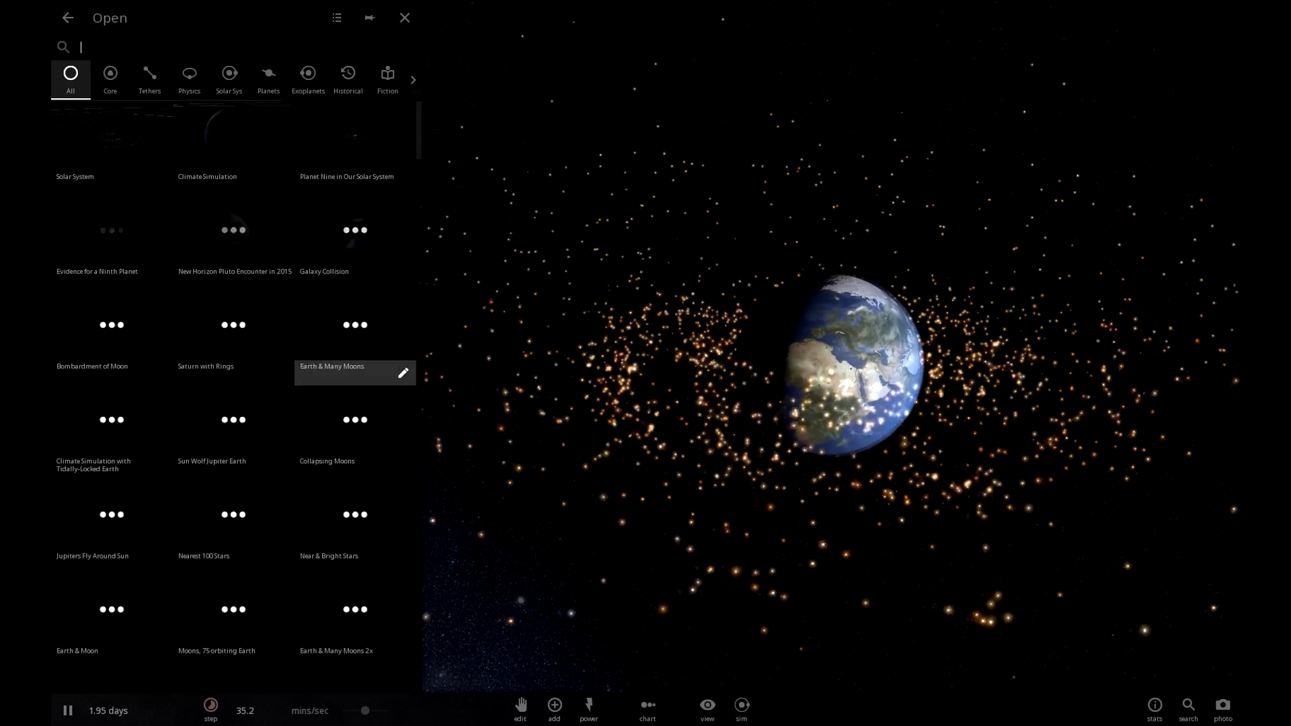
scroll(233, 336, "down", 3)
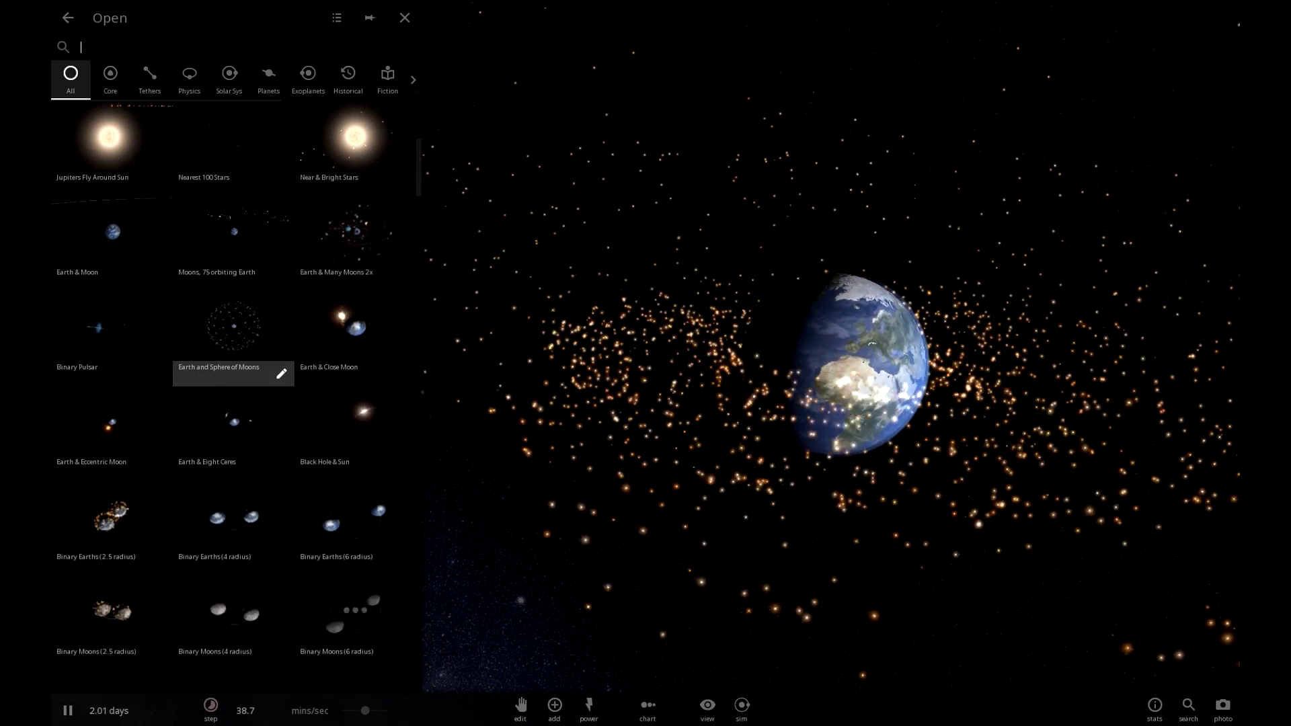
left_click(234, 336)
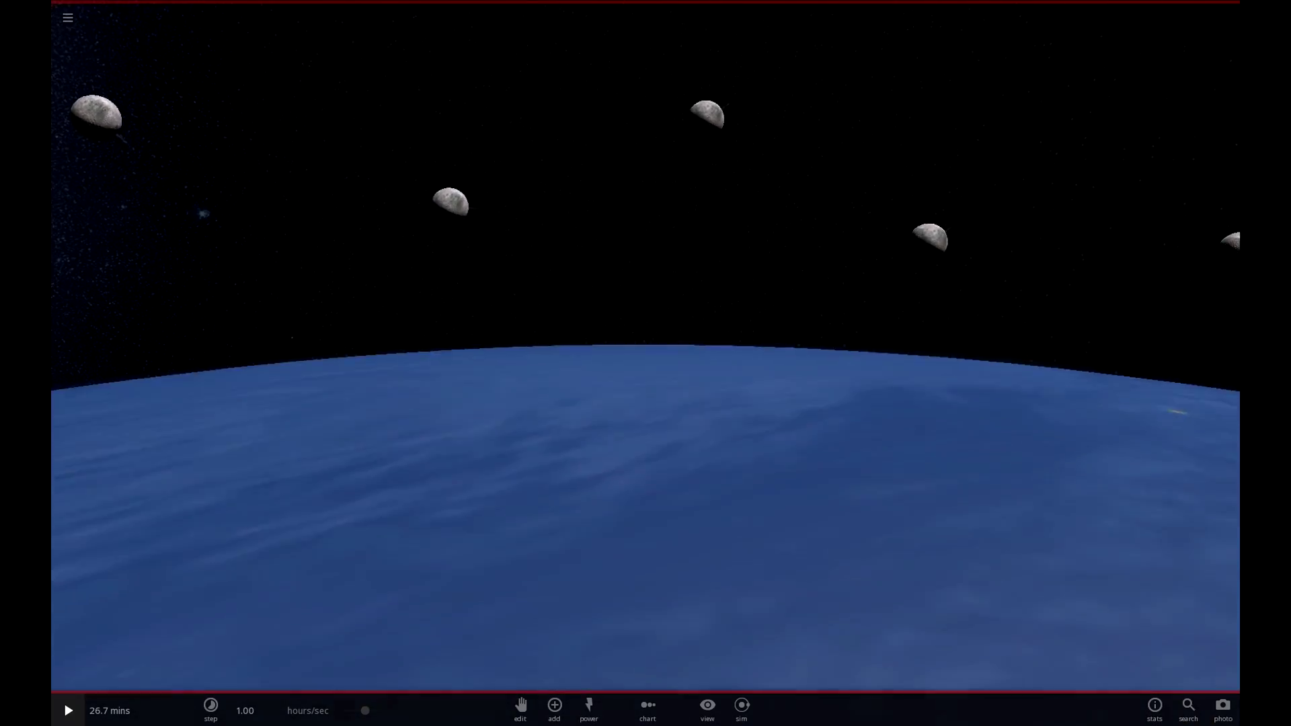
left_click_drag(629, 390, 753, 666)
key("space")
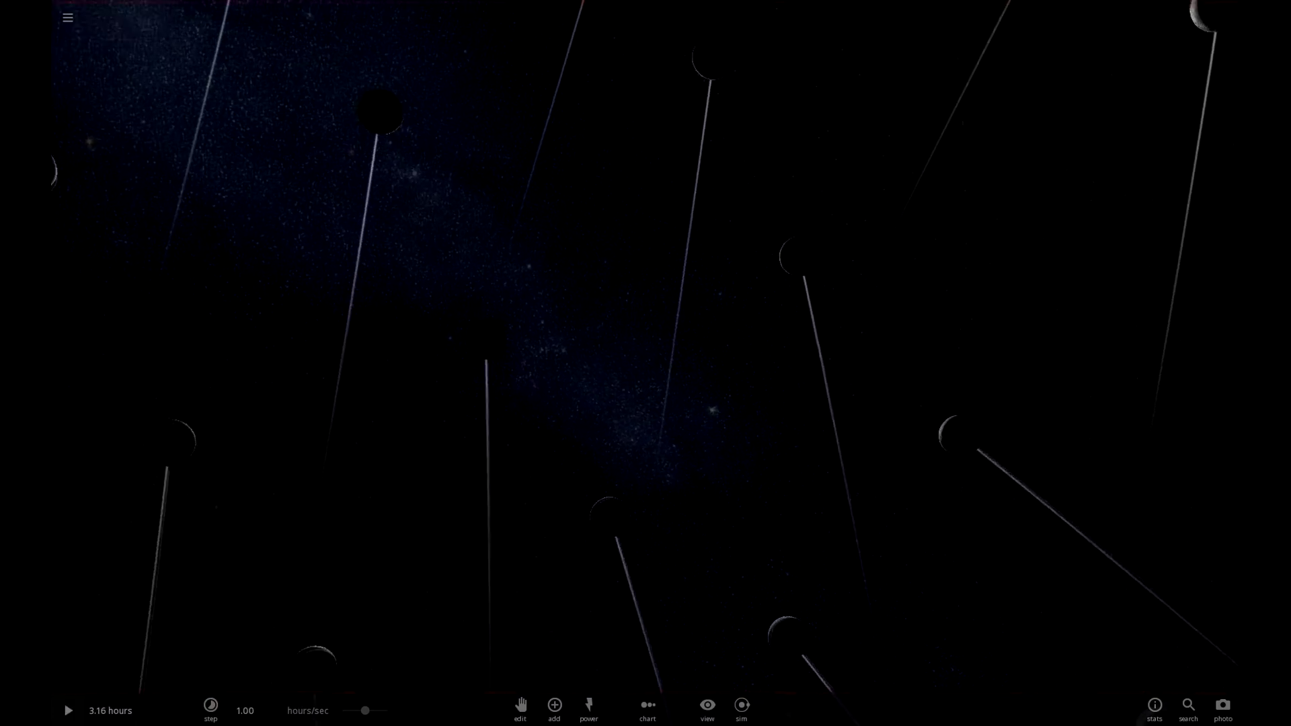
Alternately resume and pause the simulation to examine the approaching moons from different angles
key("space")
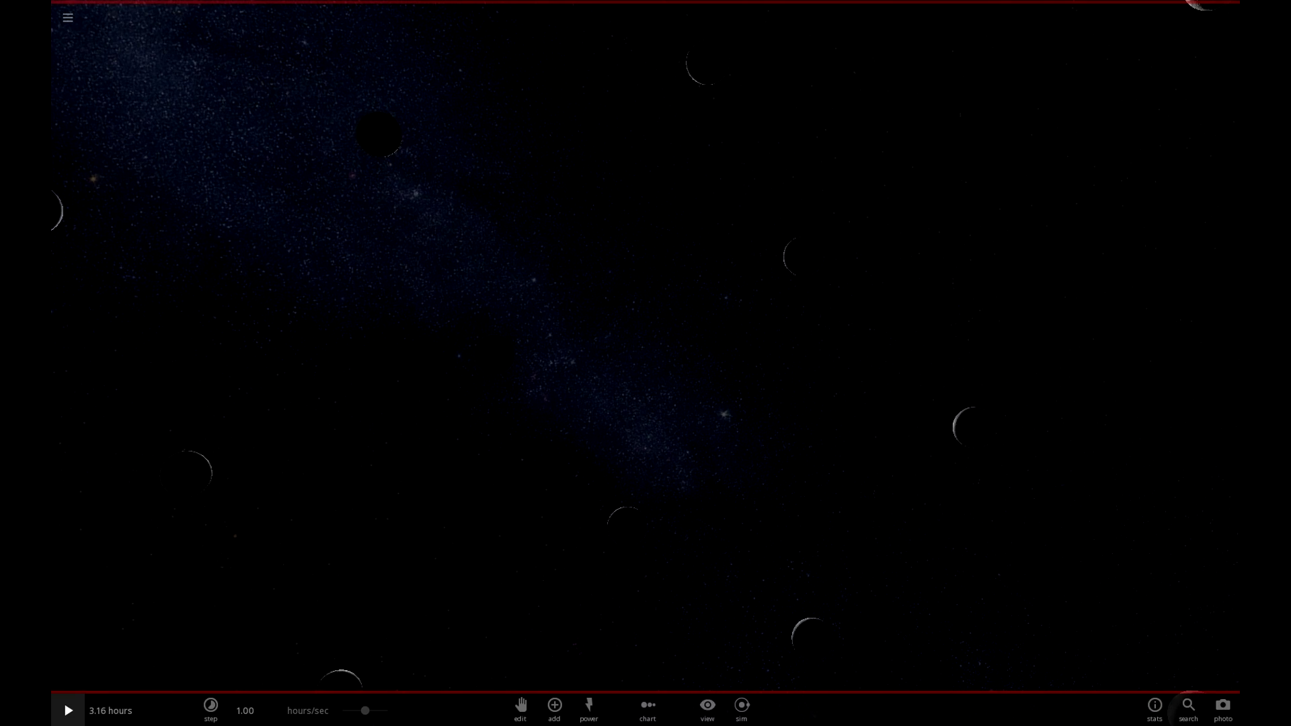
key("space")
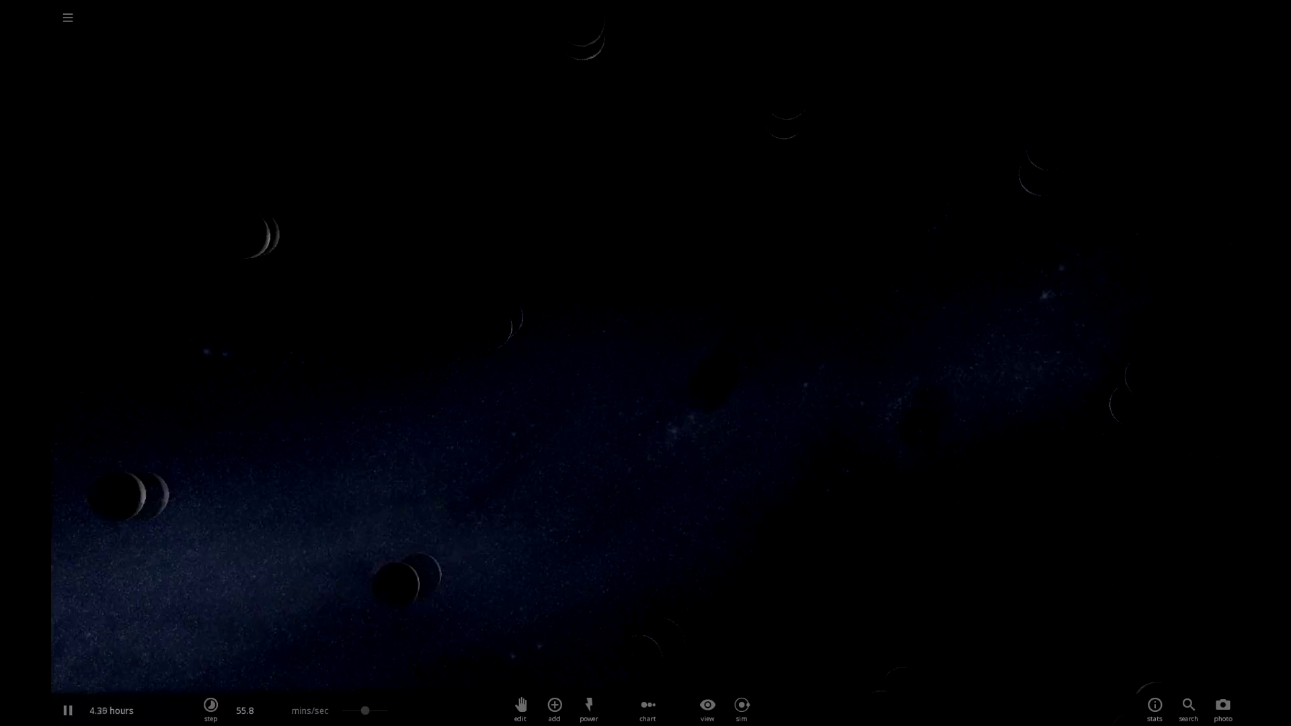
key("space")
left_click_drag(713, 471, 484, 346)
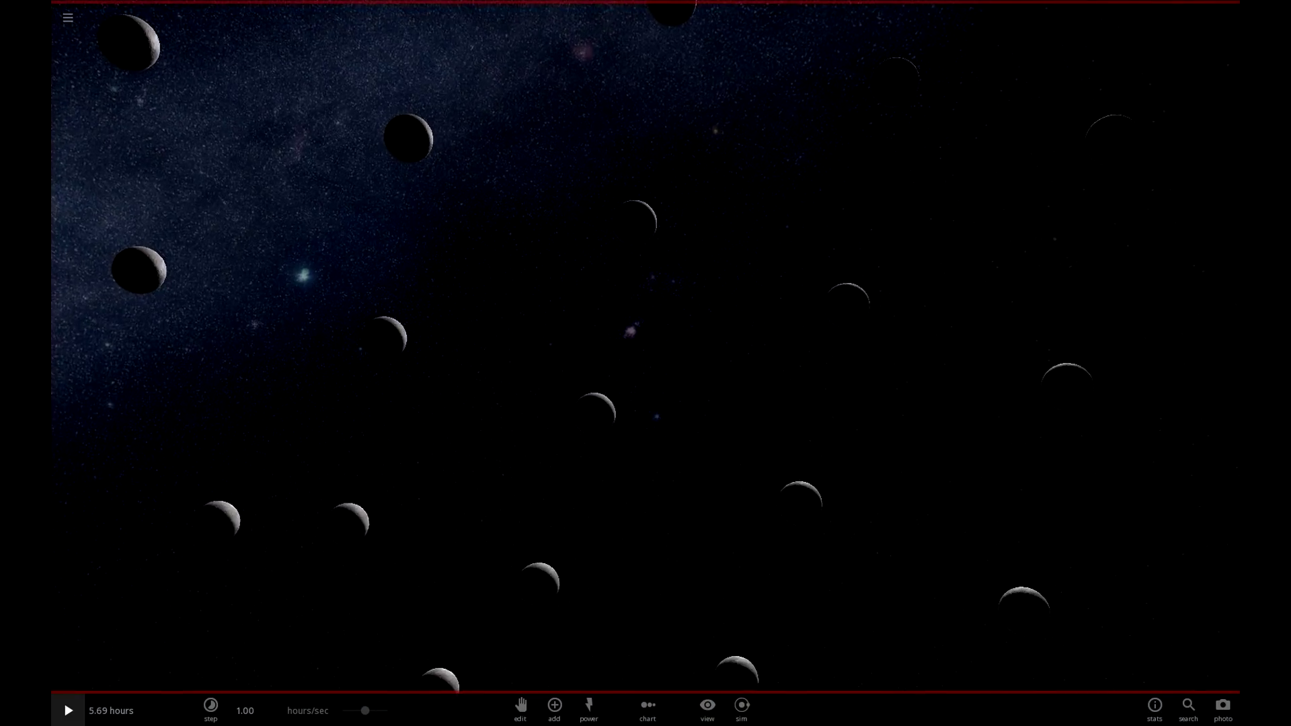
Watch the moons collapse onto Earth from farther out and examine the planet from several sides
key("j")
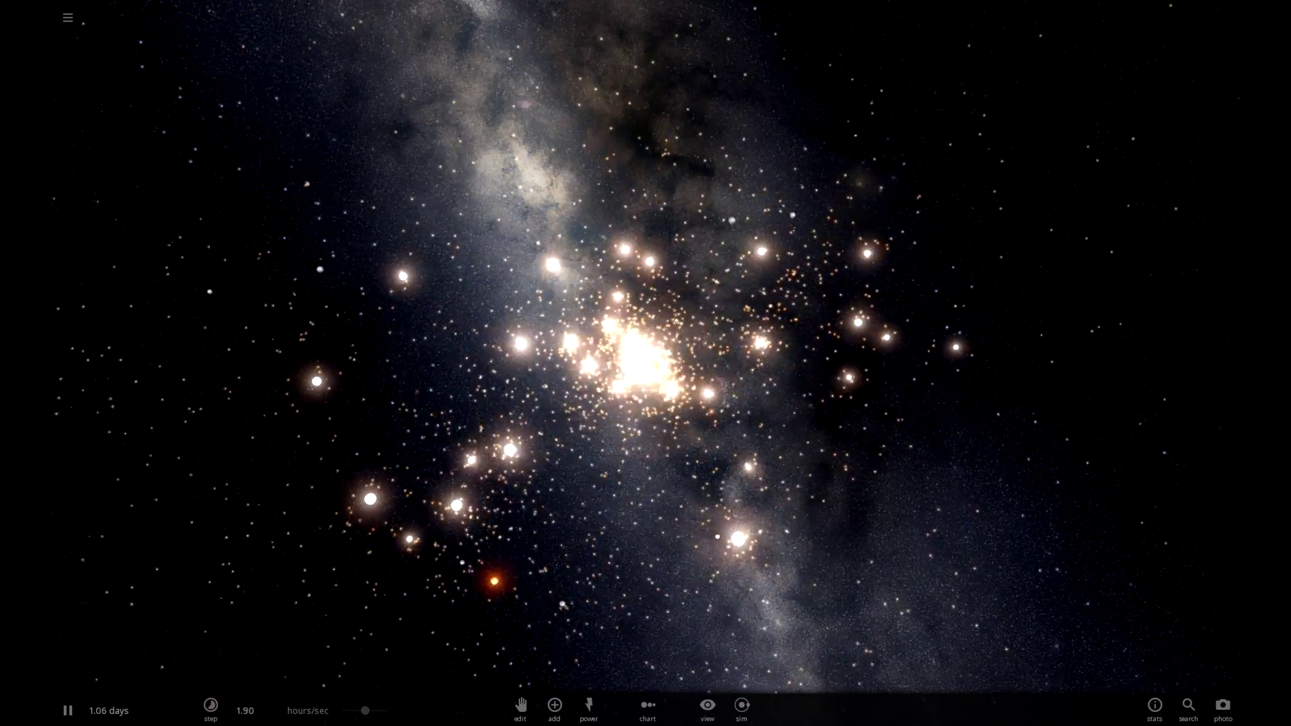
left_click_drag(646, 363, 867, 350)
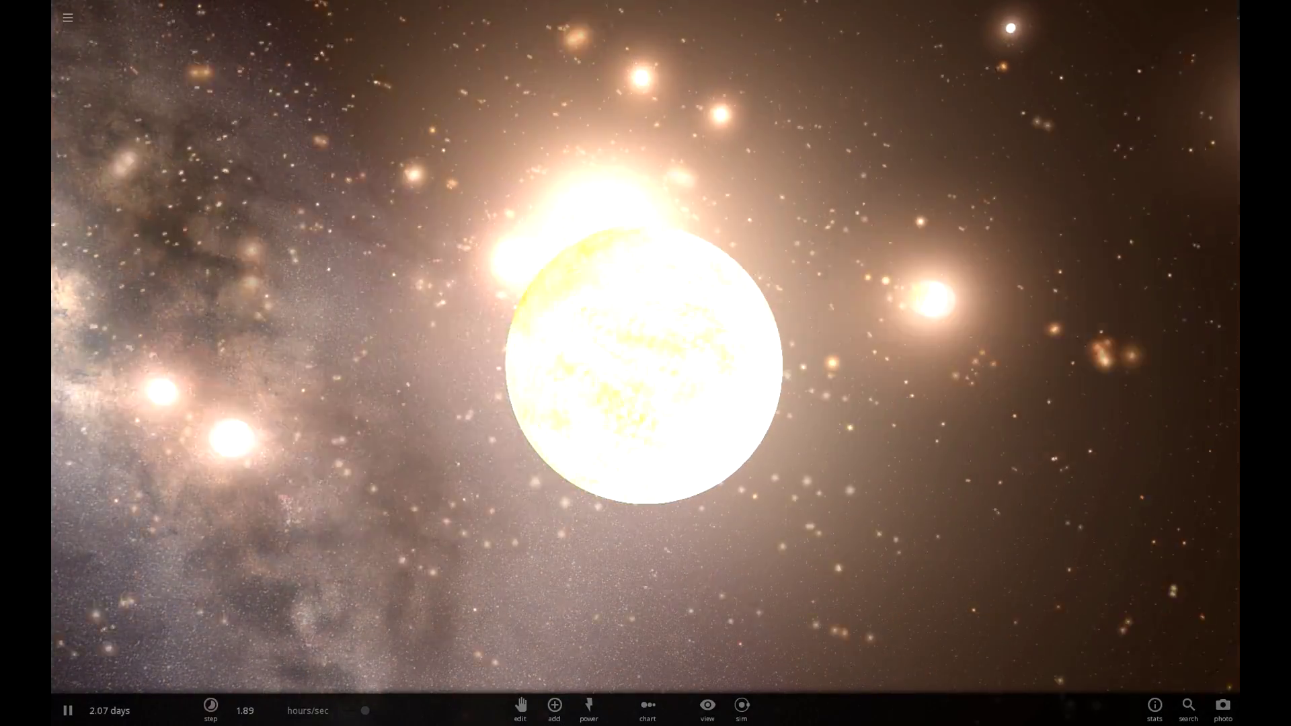
left_click_drag(740, 363, 524, 363)
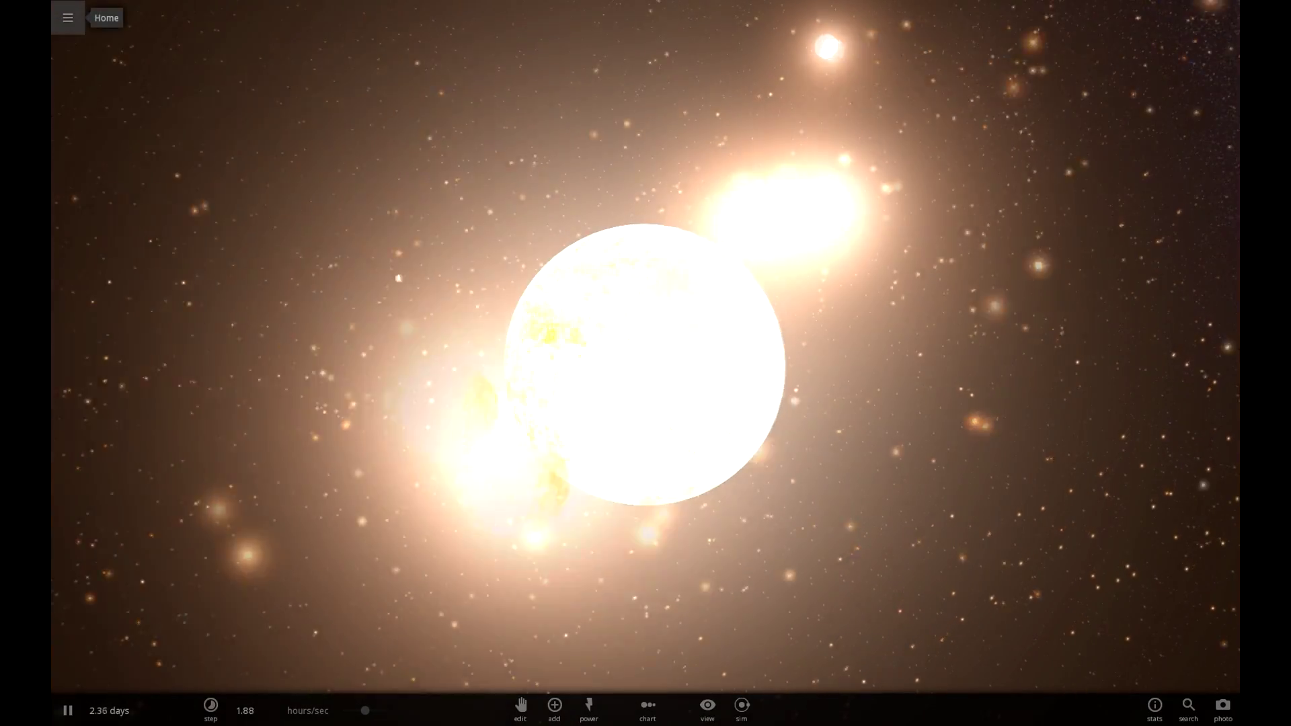
Open the existing simulation Binary Earths (2.5 radius), watch it run, and browse the other existing simulations
left_click(67, 18)
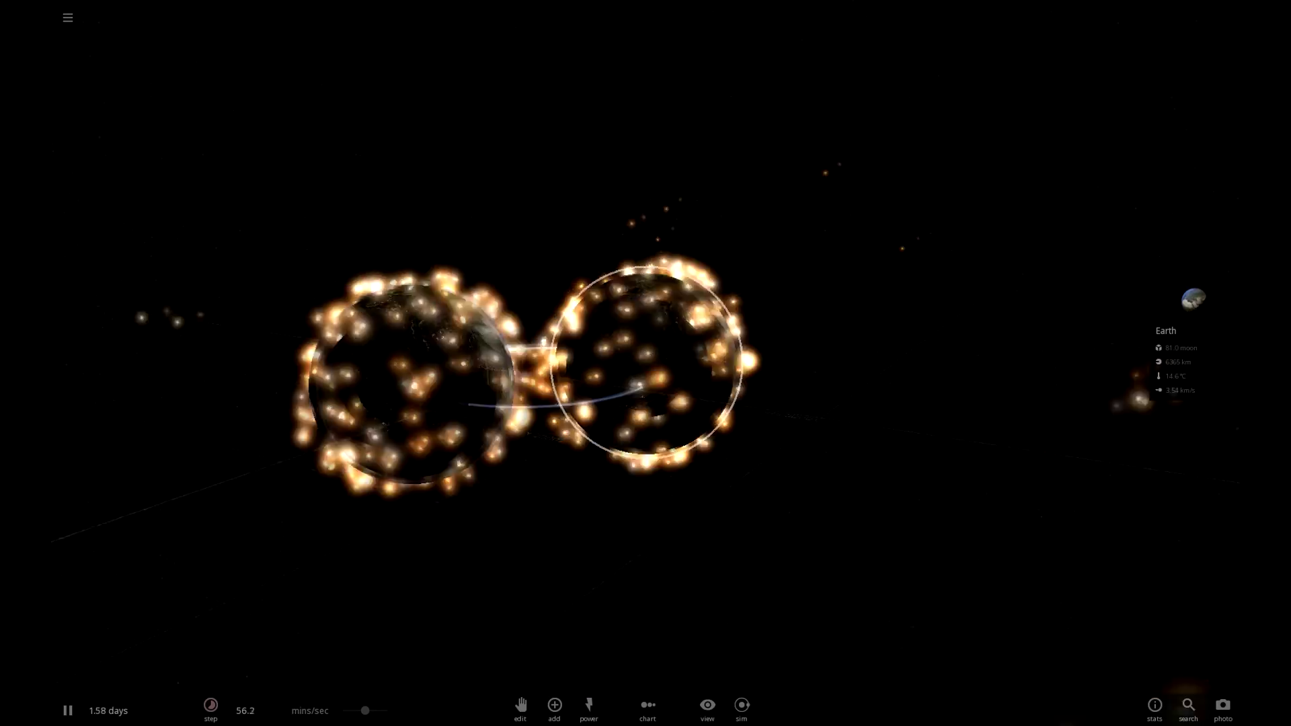
left_click(67, 17)
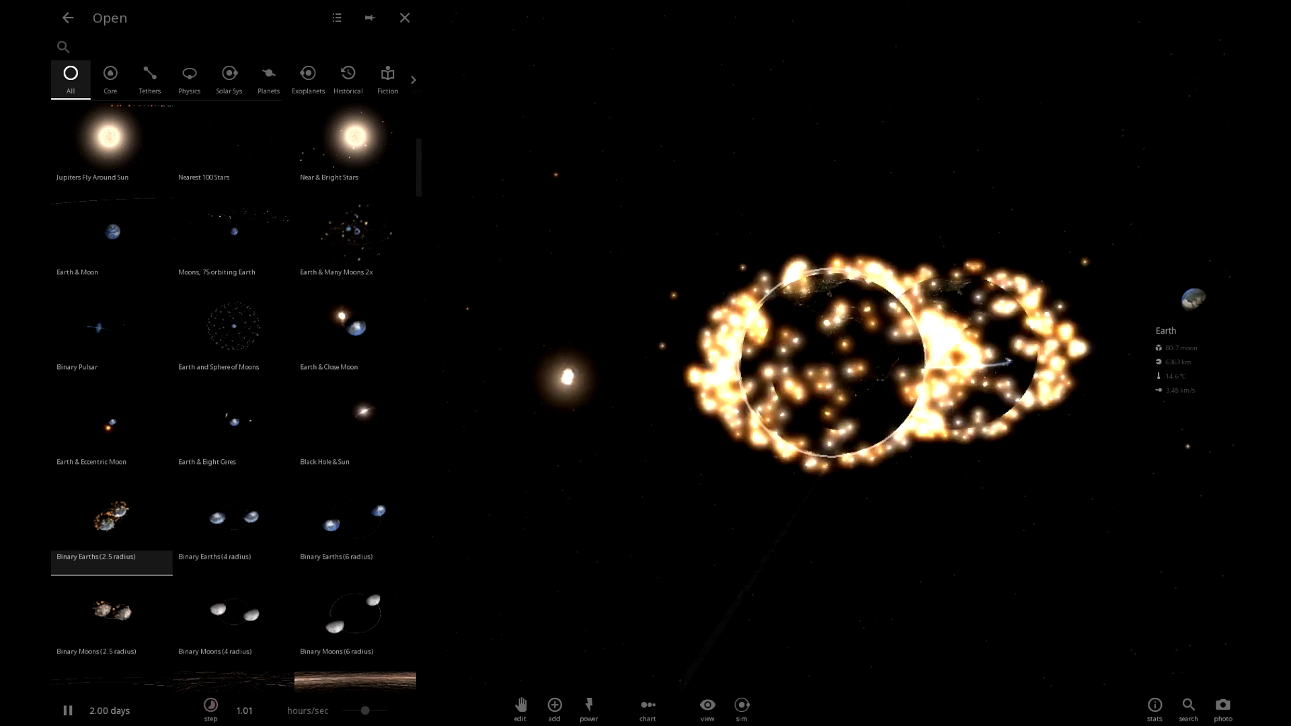
scroll(107, 282, "up", 5)
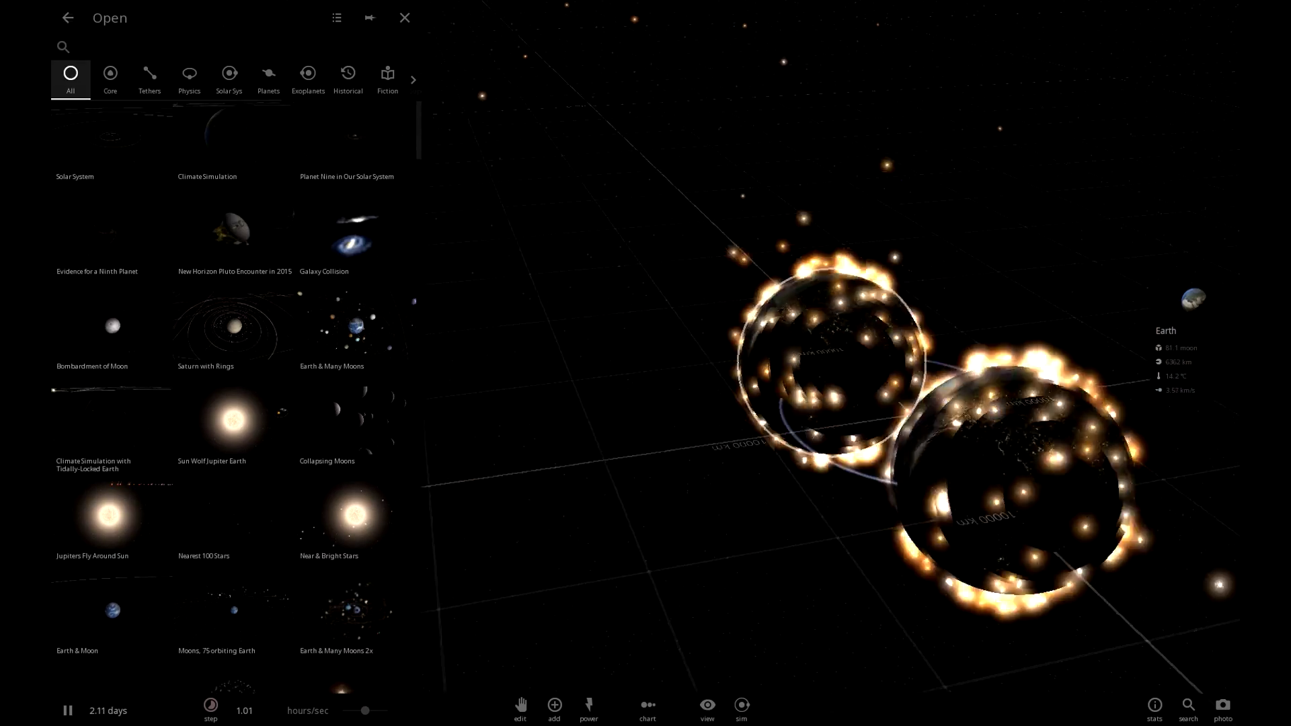
left_click(68, 17)
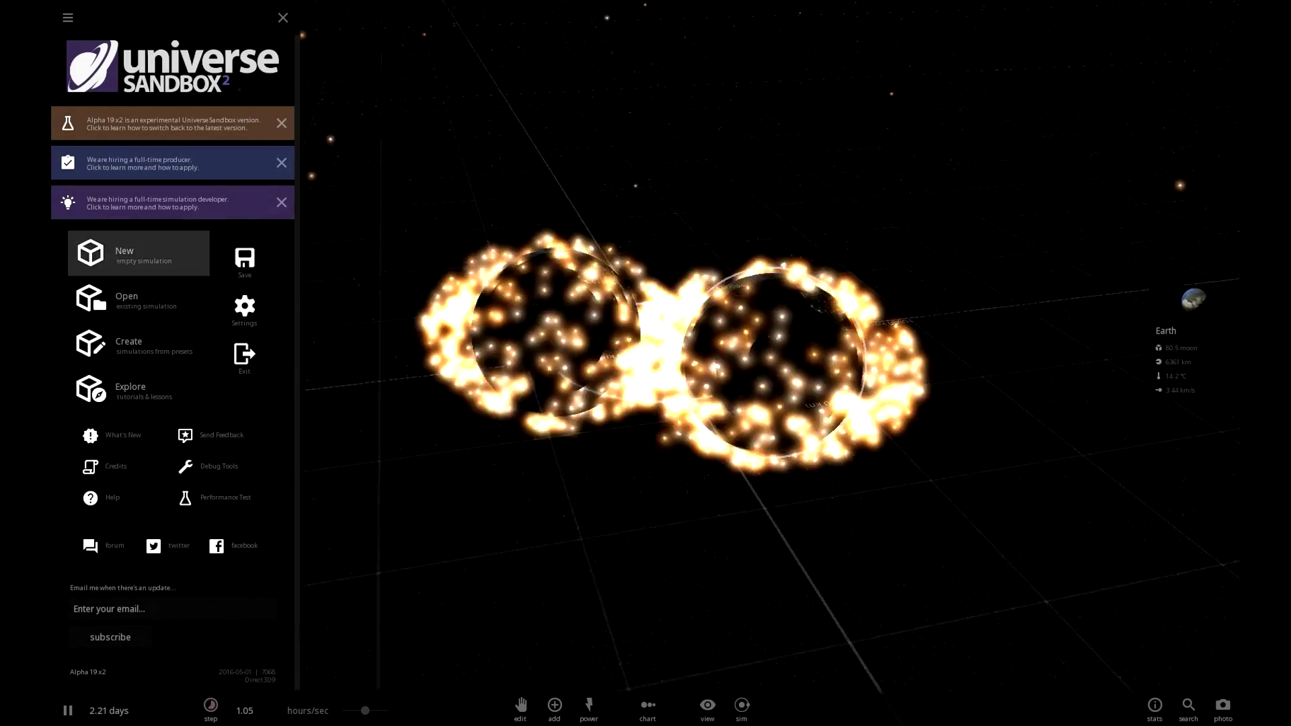
Start a new empty simulation and add Jupiter to it
left_click(134, 254)
left_click(555, 706)
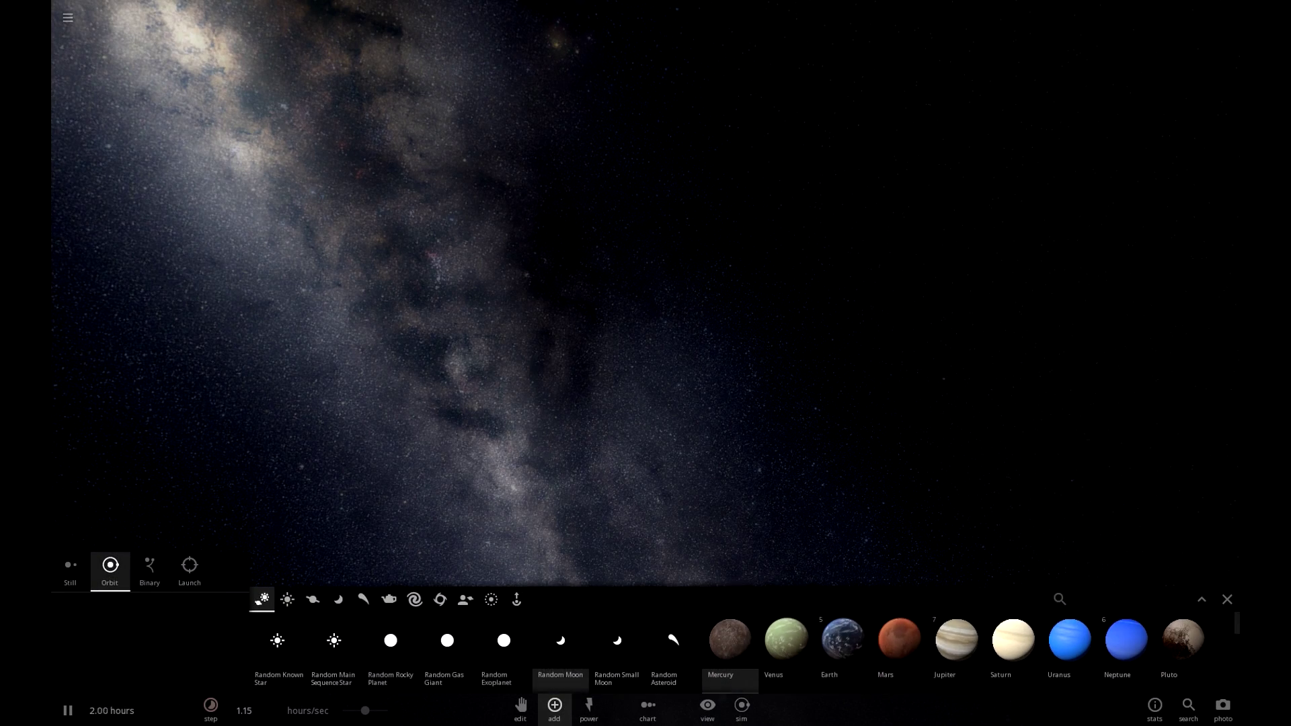
scroll(804, 623, "down", 5)
scroll(804, 622, "up", 5)
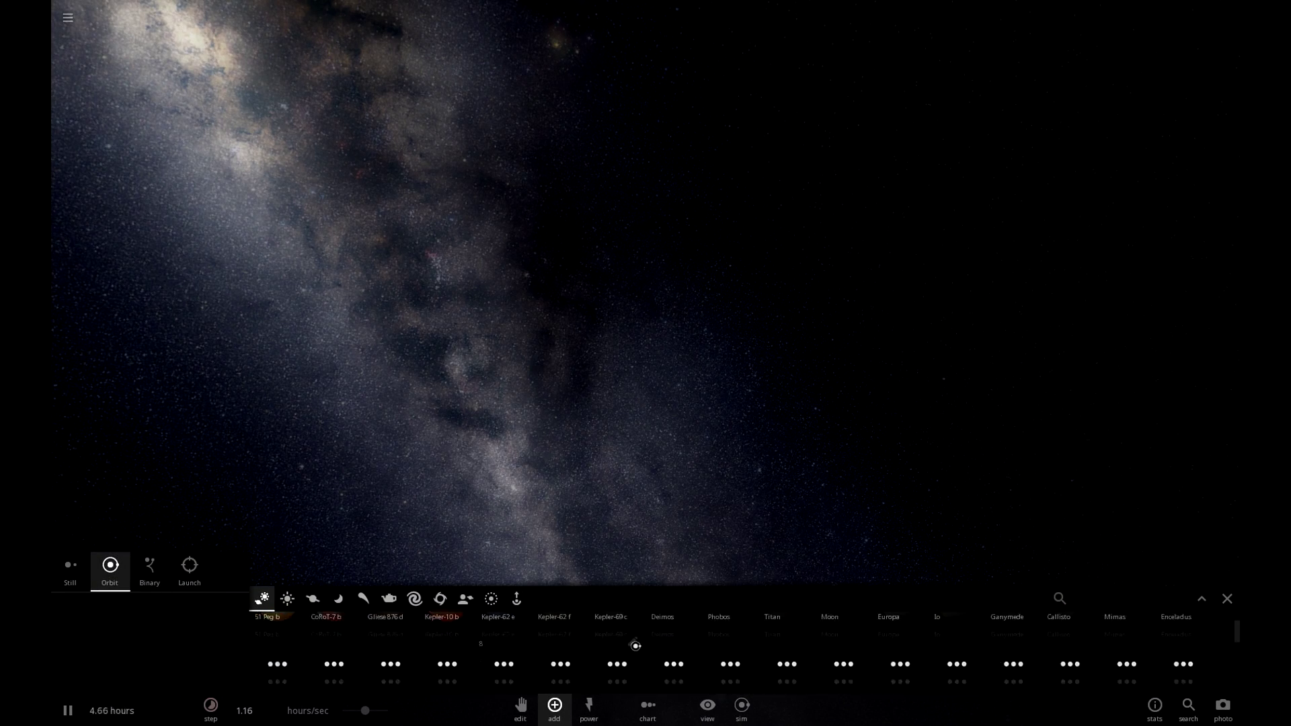
scroll(1069, 639, "down", 1)
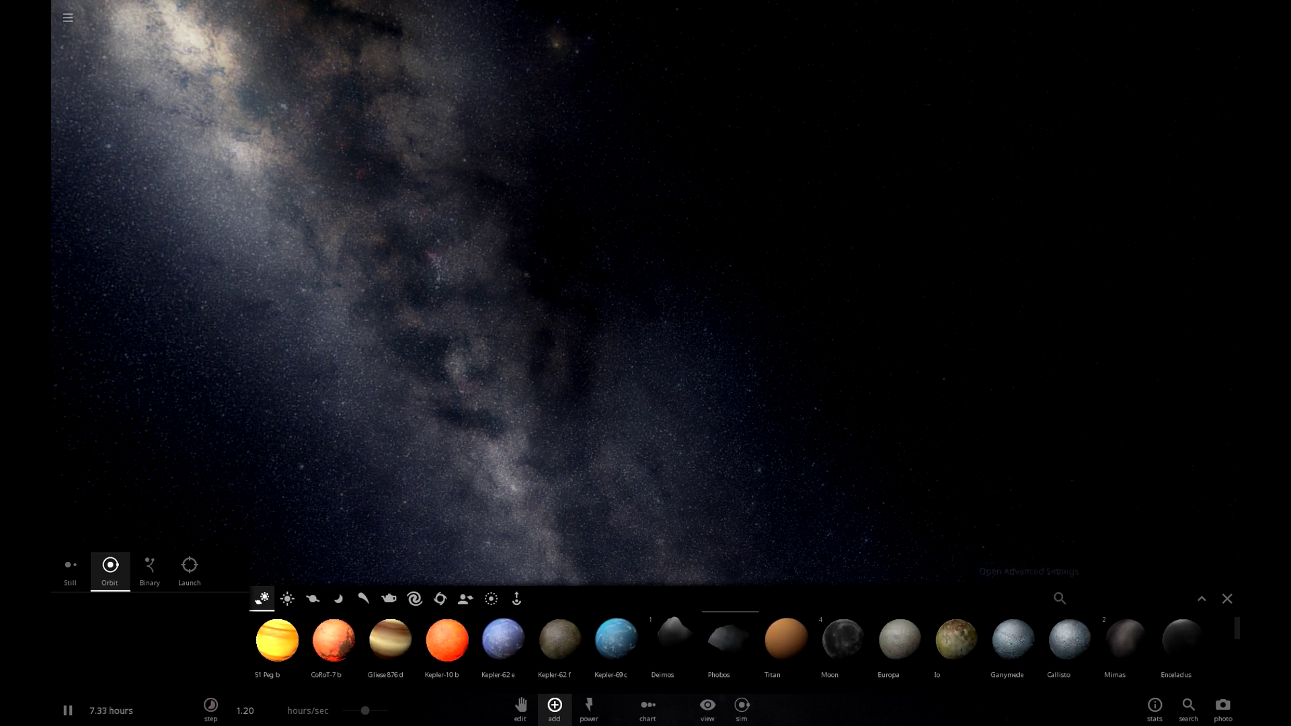
scroll(960, 639, "up", 1)
left_click(957, 638)
left_click(661, 223)
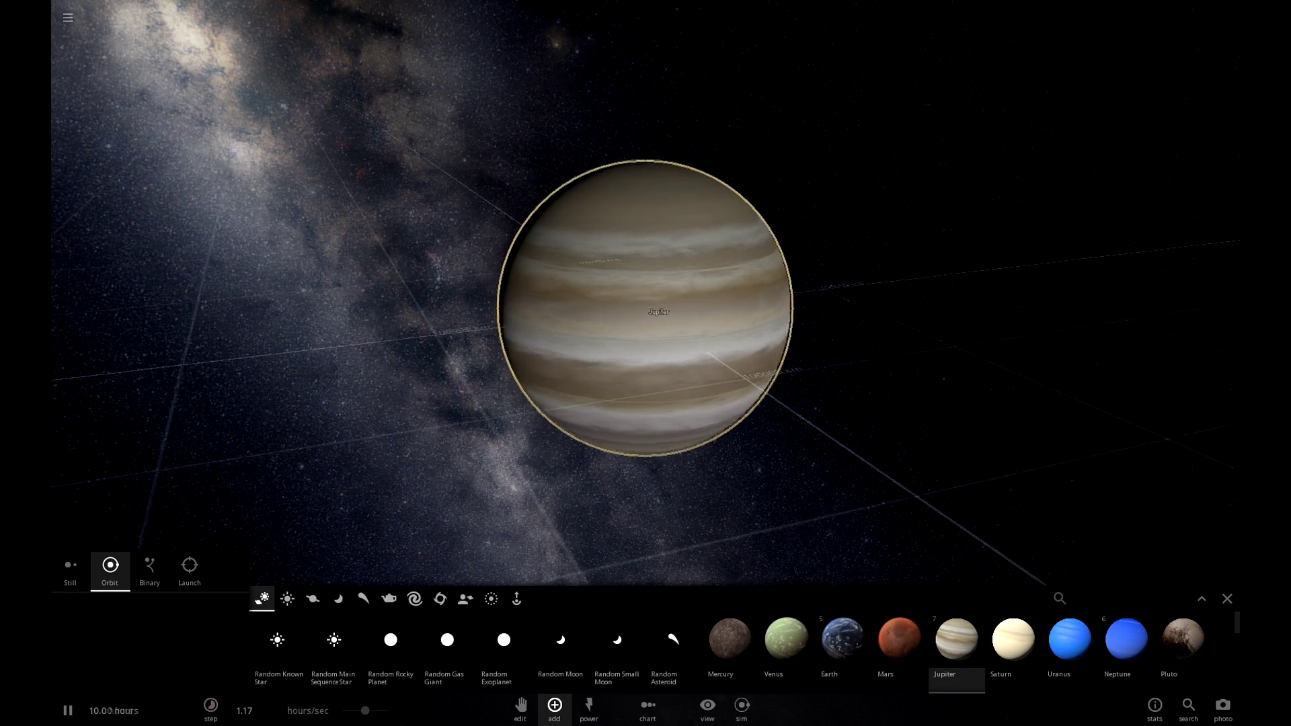
left_click(555, 706)
key("Escape")
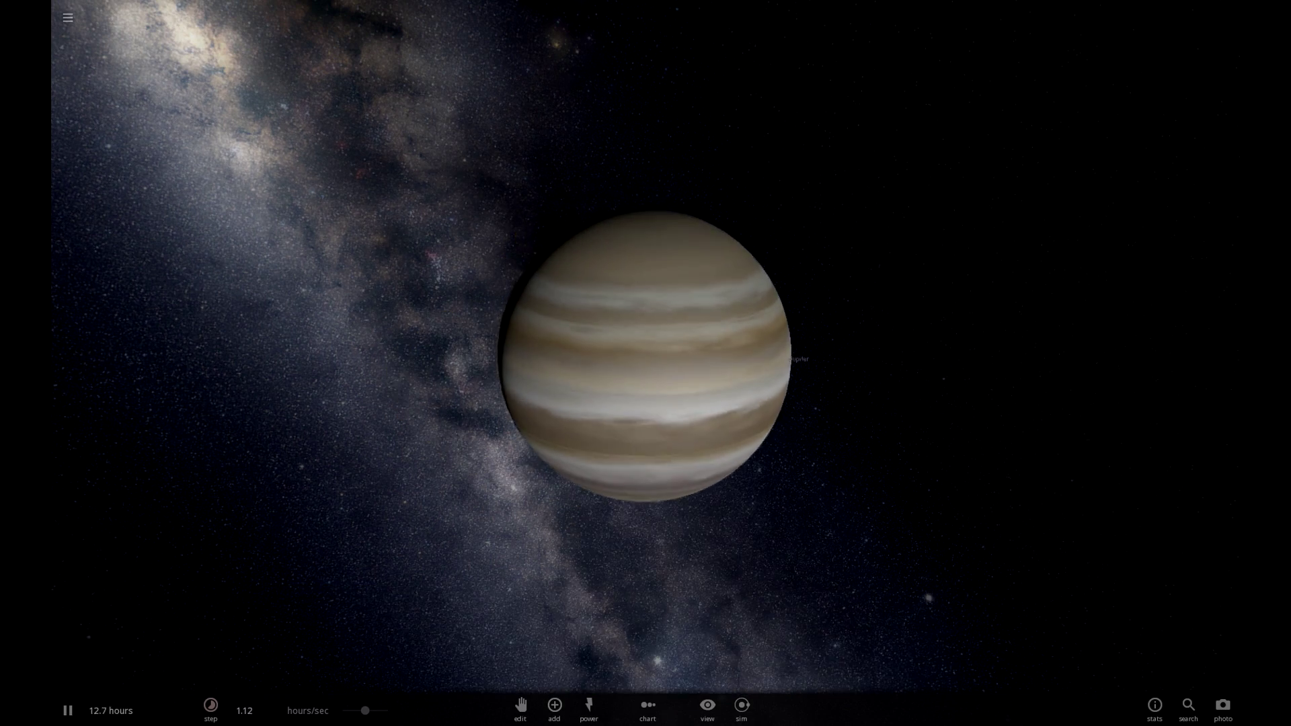
Place Earth in a close orbit around Jupiter and pause the simulation
left_click(554, 706)
left_click(842, 639)
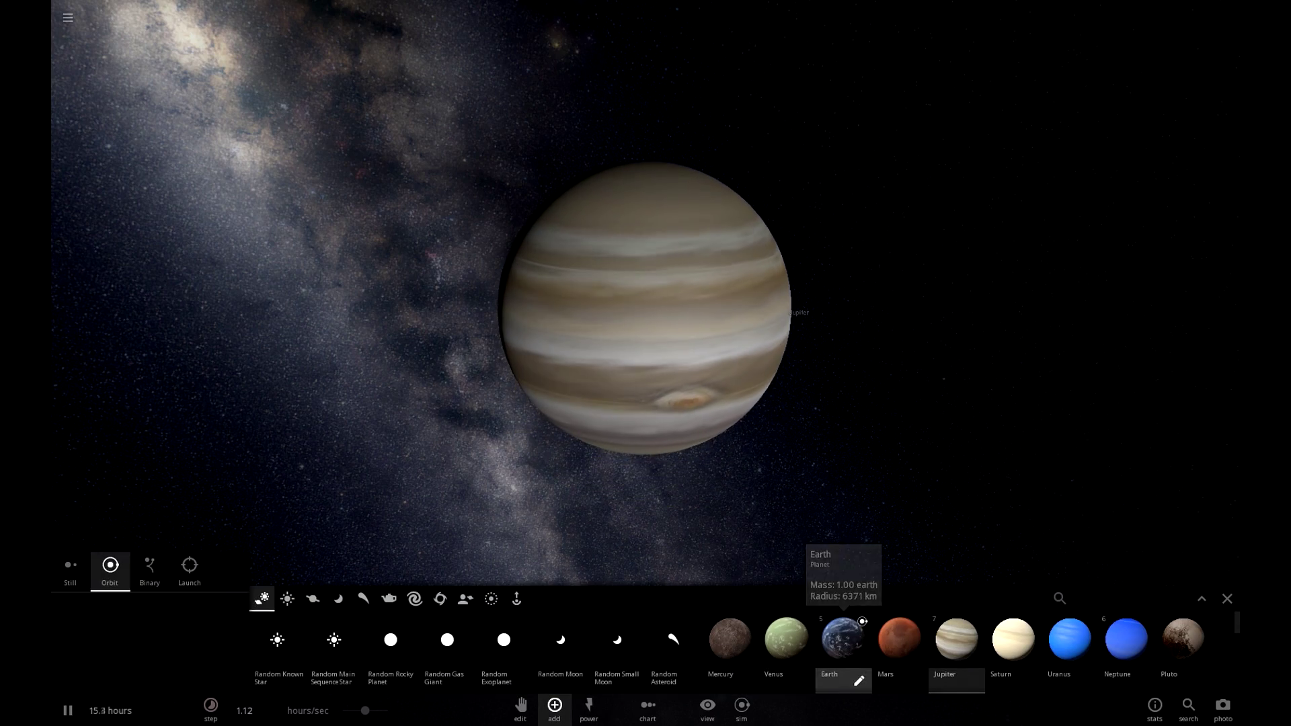
left_click_drag(836, 363, 699, 478)
key("Escape")
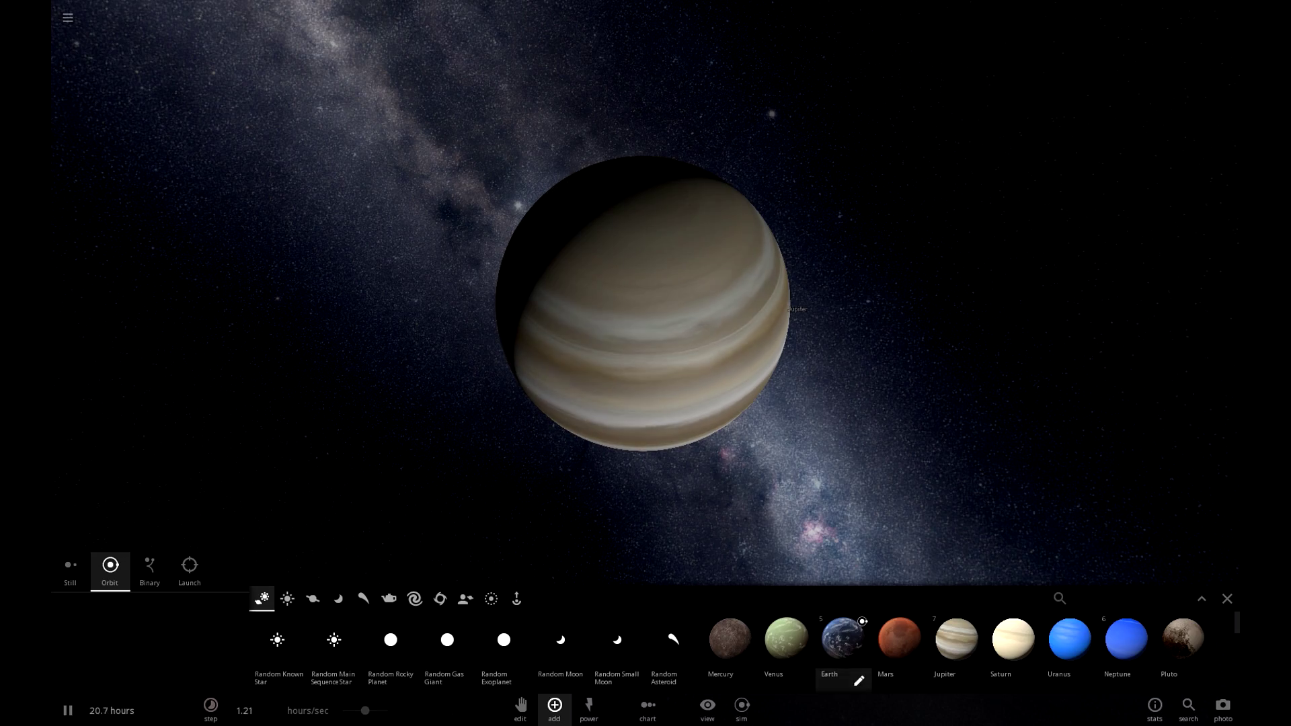
left_click(855, 644)
left_click(732, 464)
key("space")
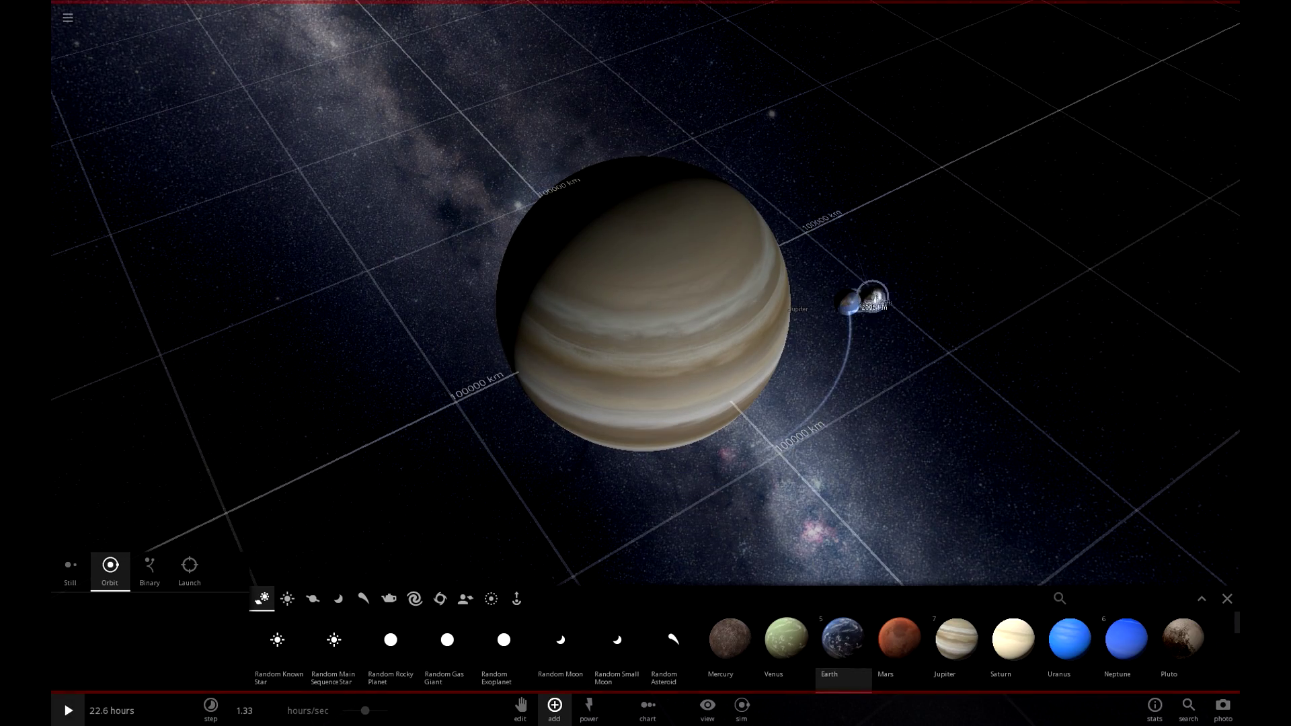
Focus on Earth and examine it up close against Jupiter
key("Escape")
double_click(850, 350)
left_click_drag(850, 349, 658, 316)
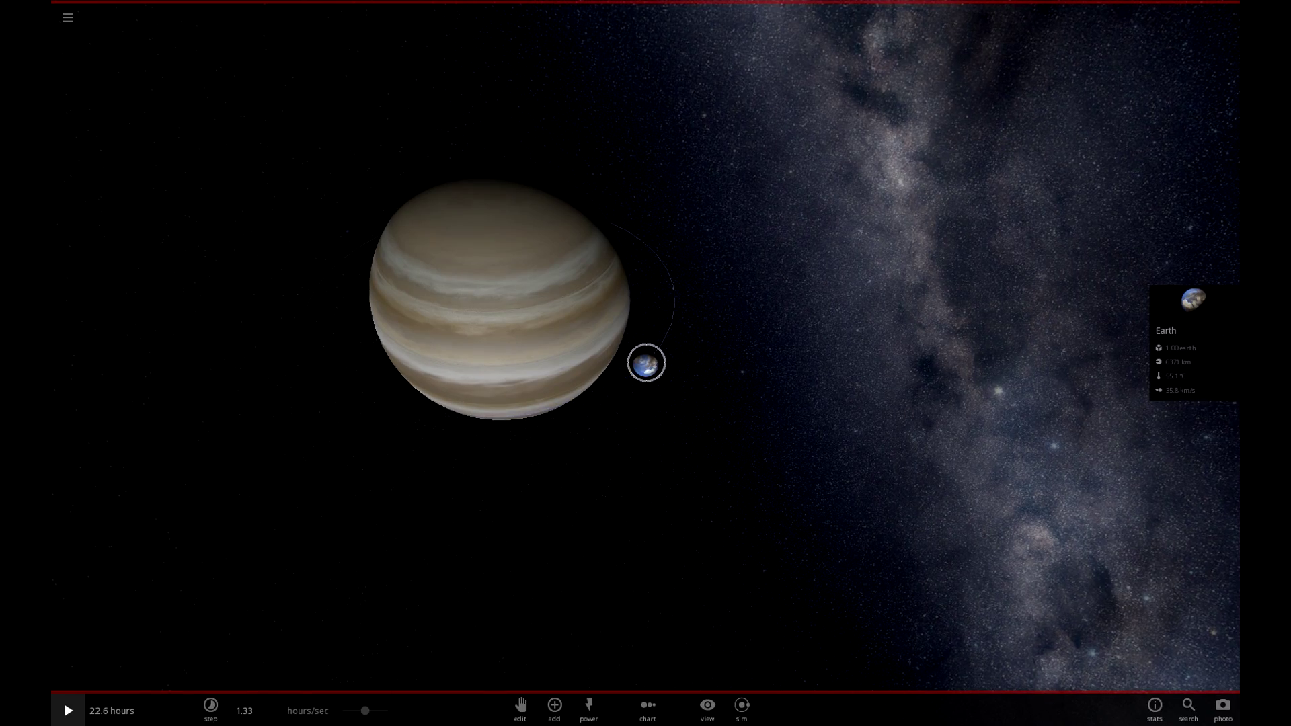
left_click_drag(659, 316, 551, 276)
scroll(646, 363, "up", 10)
left_click_drag(605, 363, 712, 366)
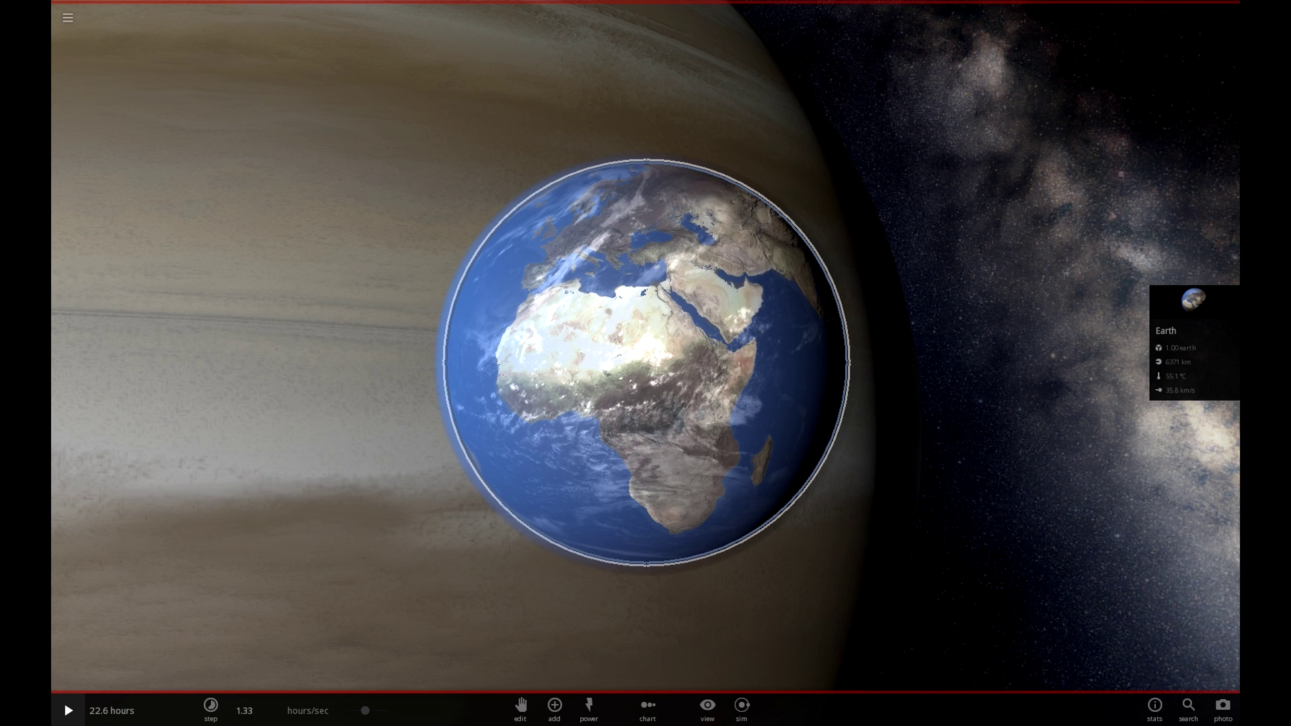
Slow the simulation to about 2.5 minutes per second and resume it with Earth in front of Jupiter
left_click(210, 710)
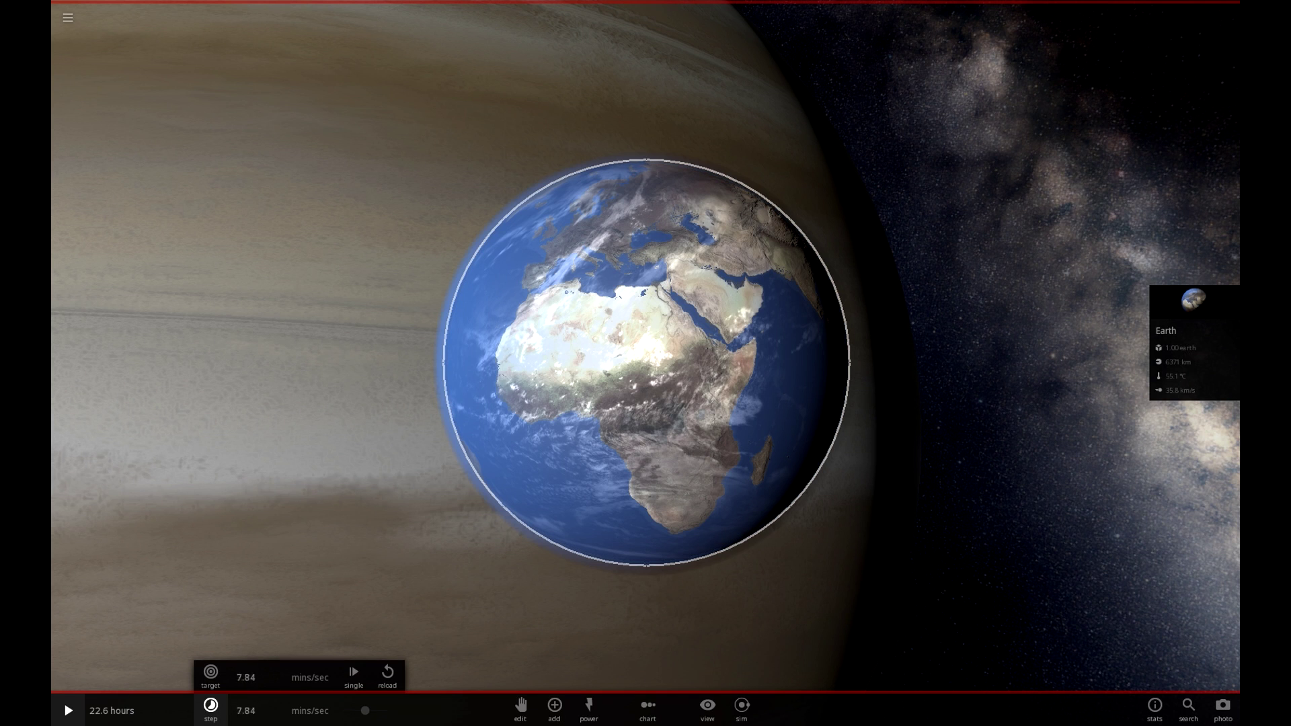
key("space")
left_click_drag(699, 350, 578, 366)
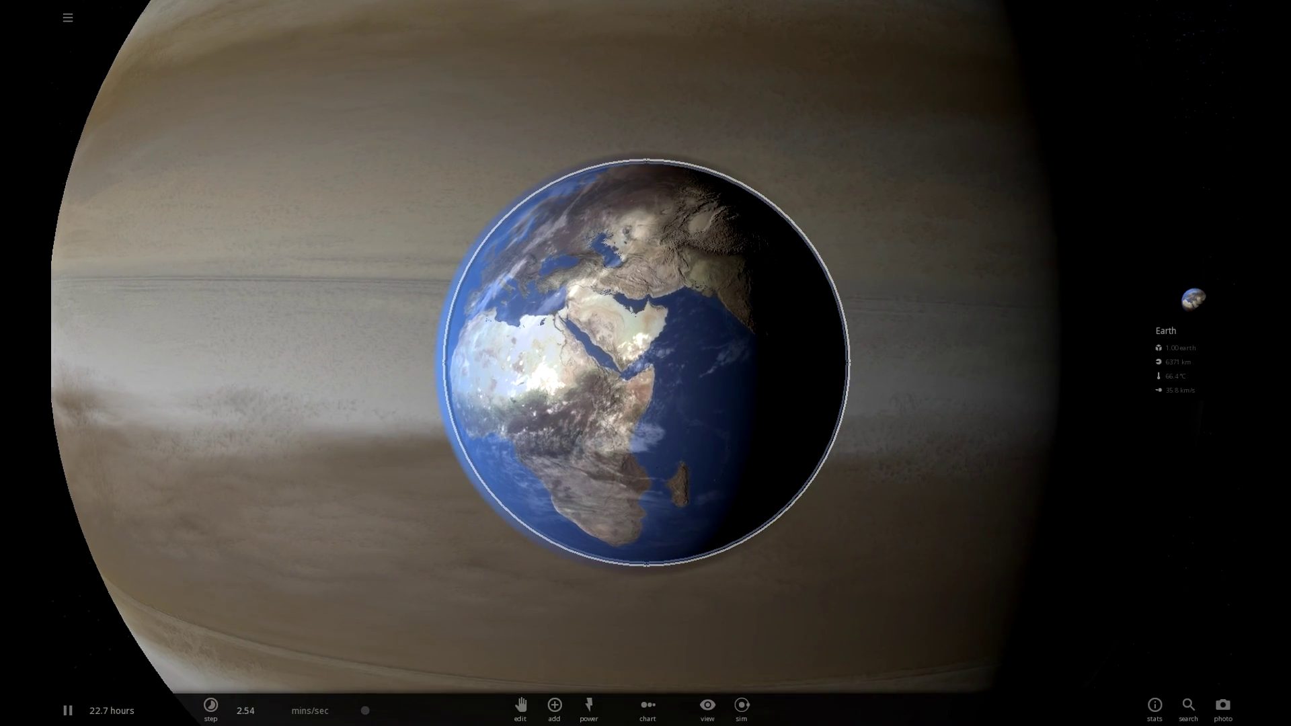
Open Earth's properties and pause the simulation briefly to check its surface temperature
left_click(1192, 333)
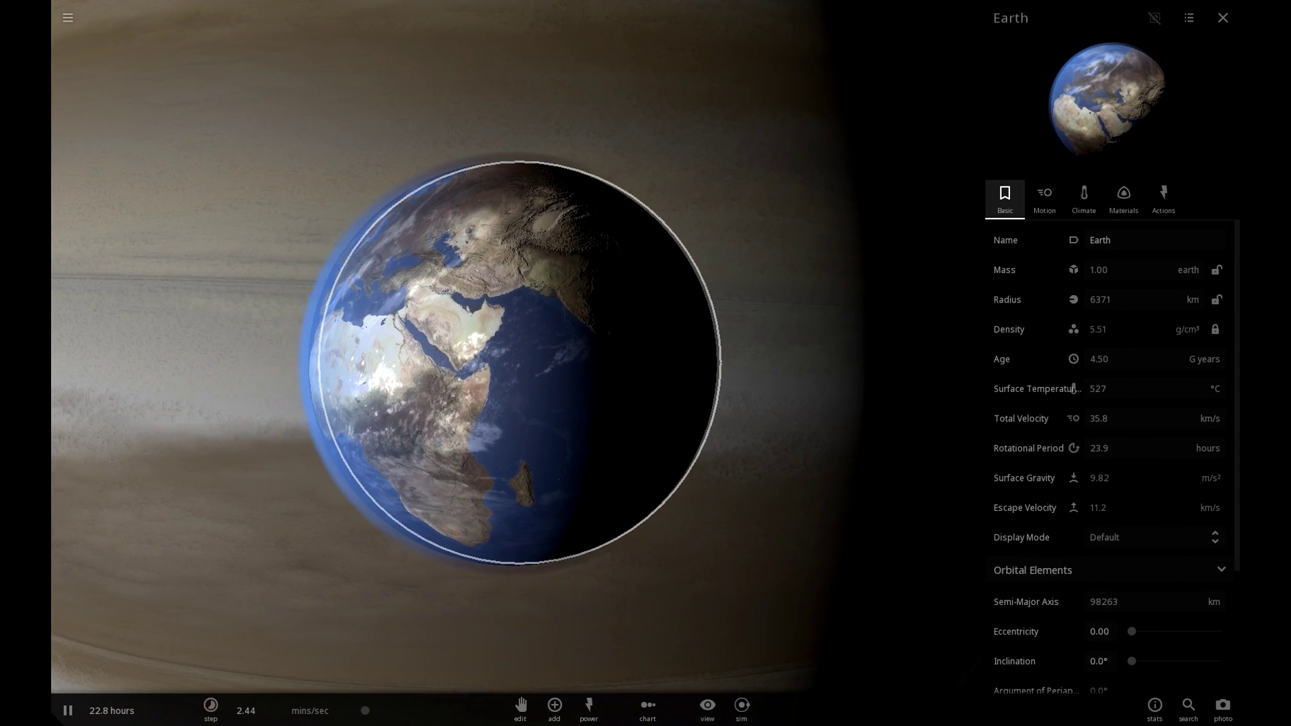
key("space")
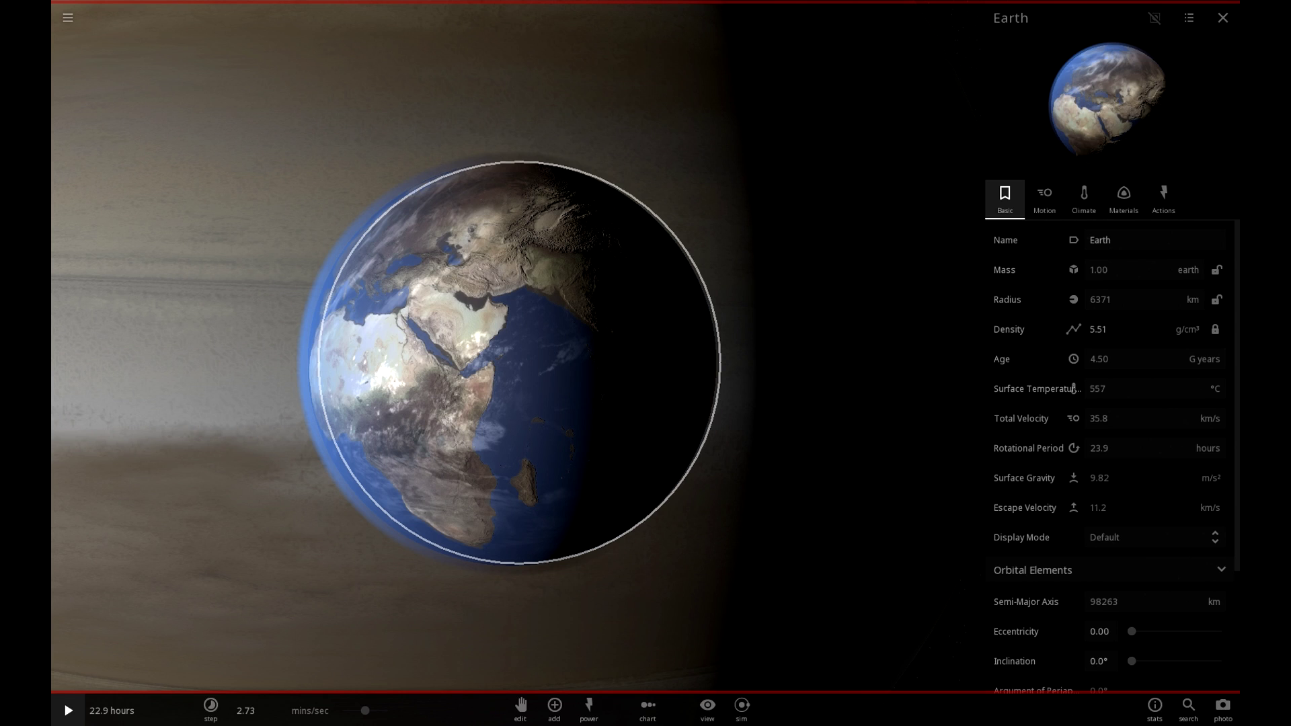
key("space")
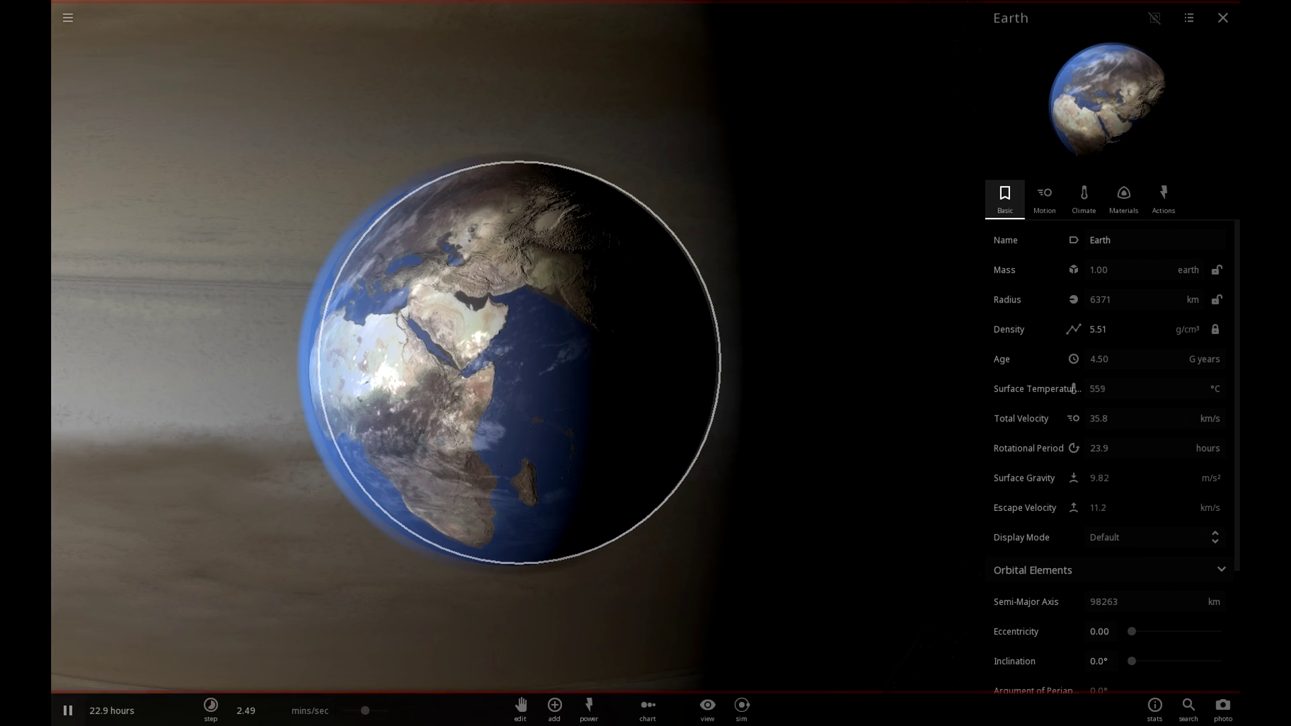
Examine Earth's continents and oceans up close for surface changes as the simulation runs
left_click_drag(471, 336, 578, 403)
scroll(518, 363, "up", 4)
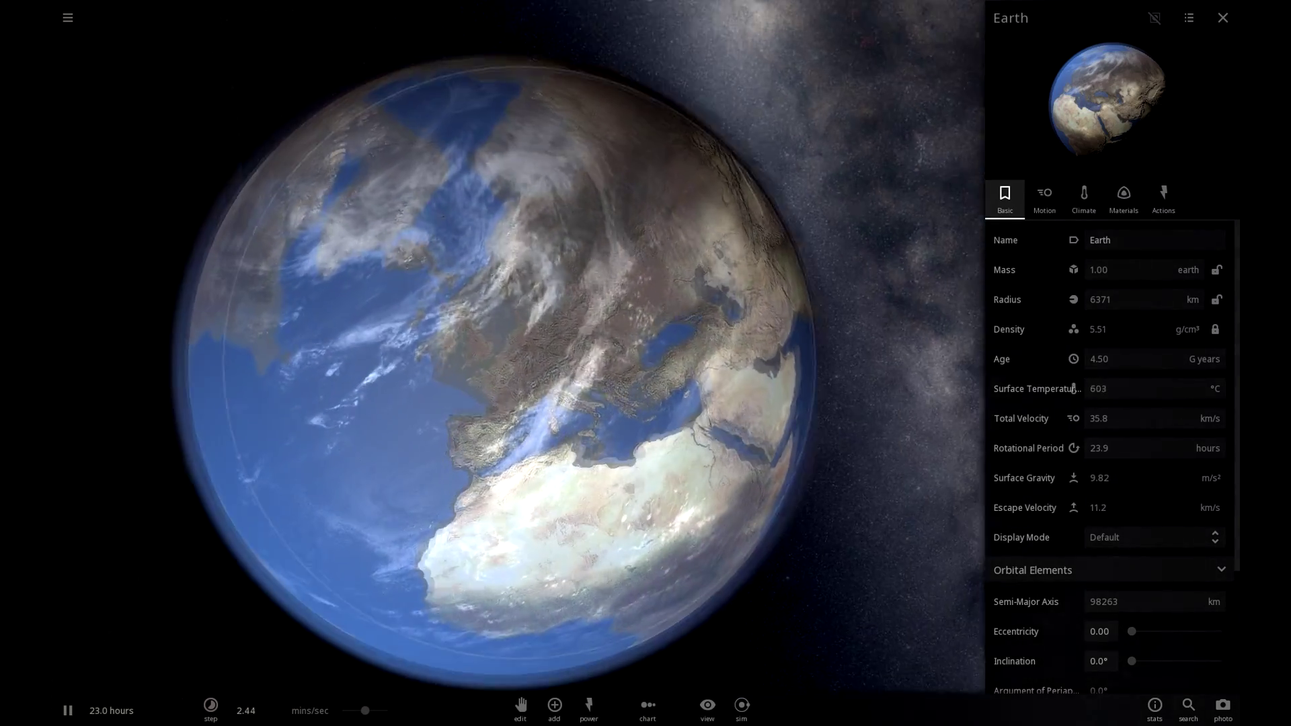
left_click_drag(471, 376, 645, 363)
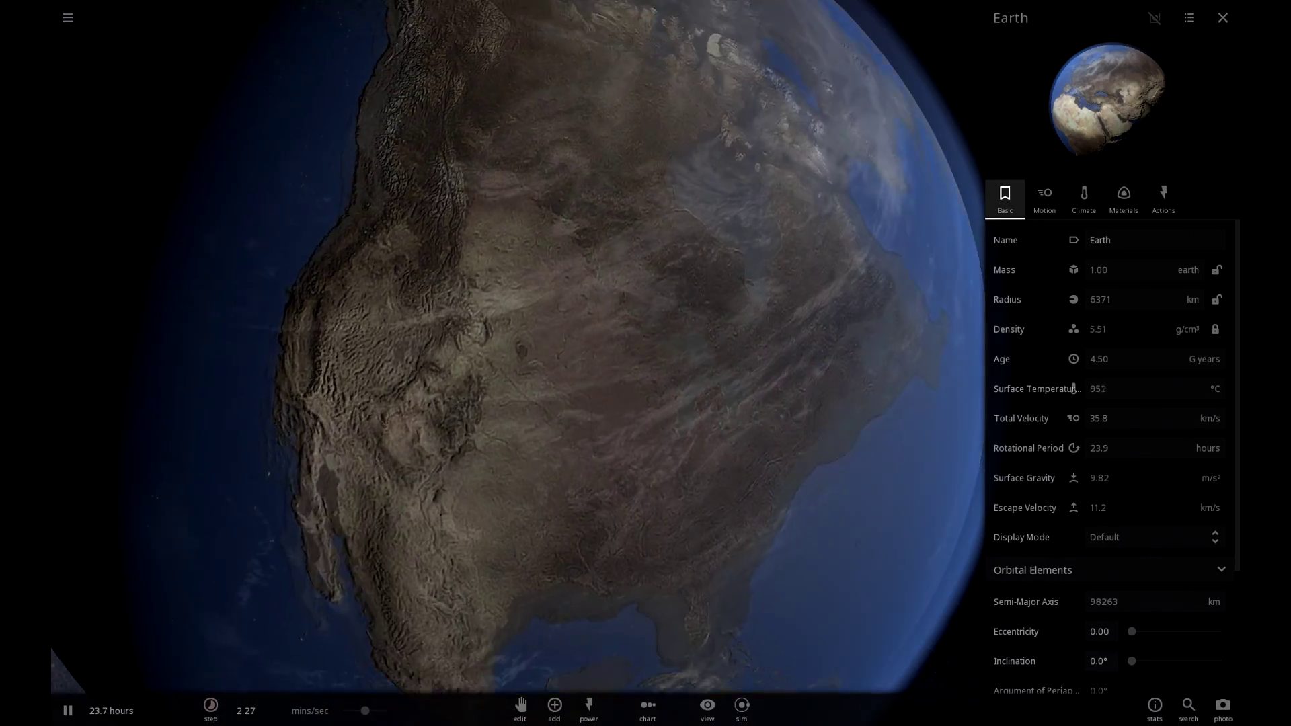
scroll(517, 363, "down", 5)
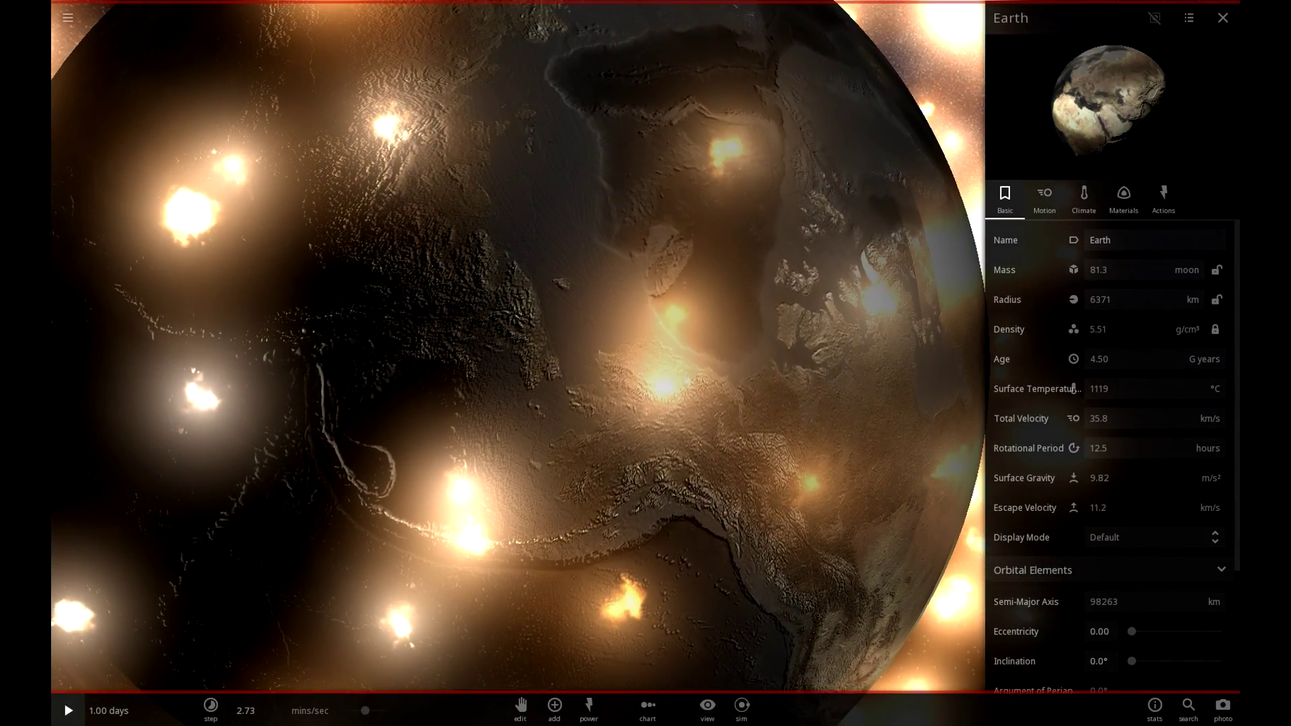
Speed up the simulation to about 37 minutes per second and watch Earth beside Jupiter from afar and up close
scroll(518, 363, "down", 5)
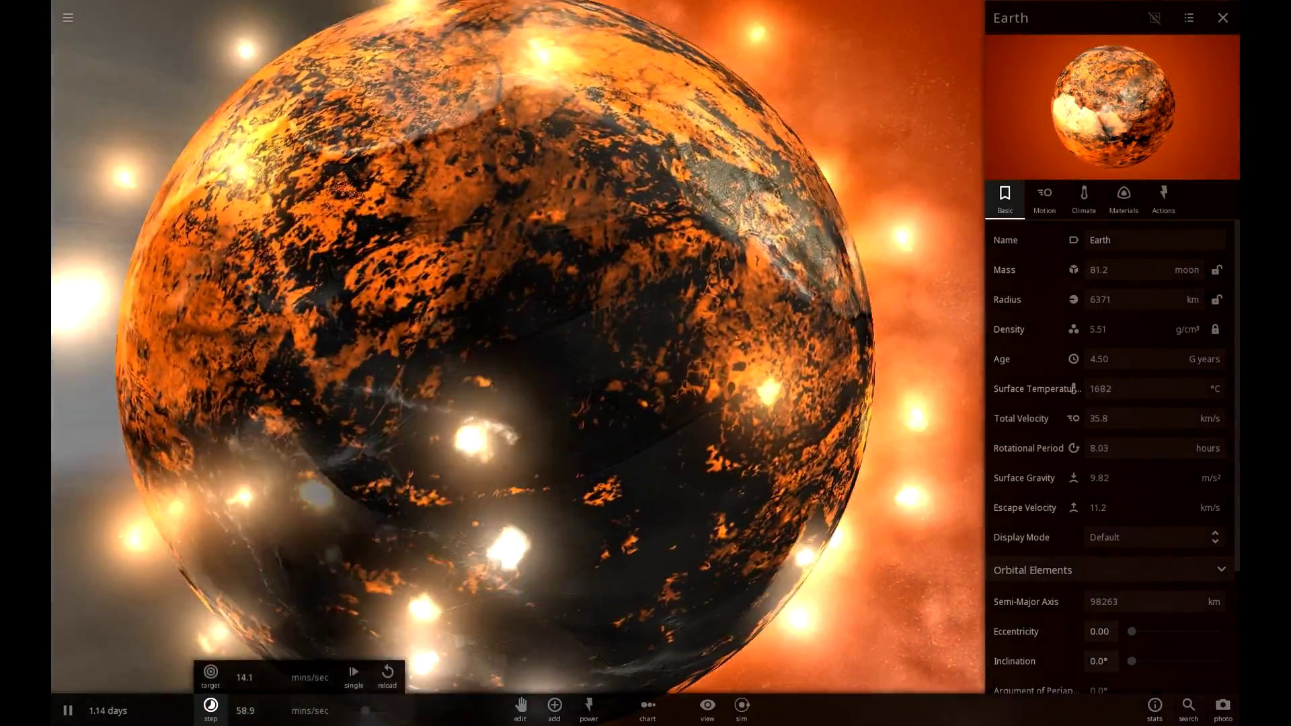
scroll(518, 363, "down", 4)
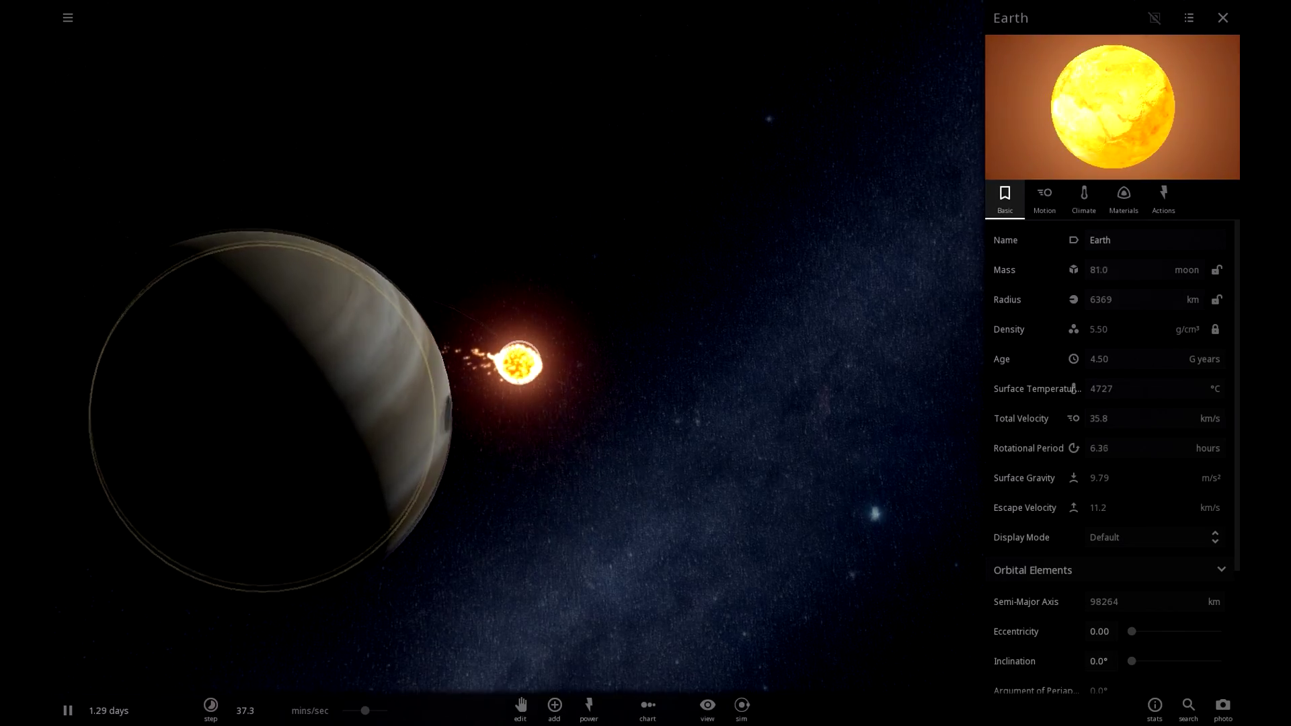
scroll(517, 363, "up", 6)
scroll(518, 363, "down", 1)
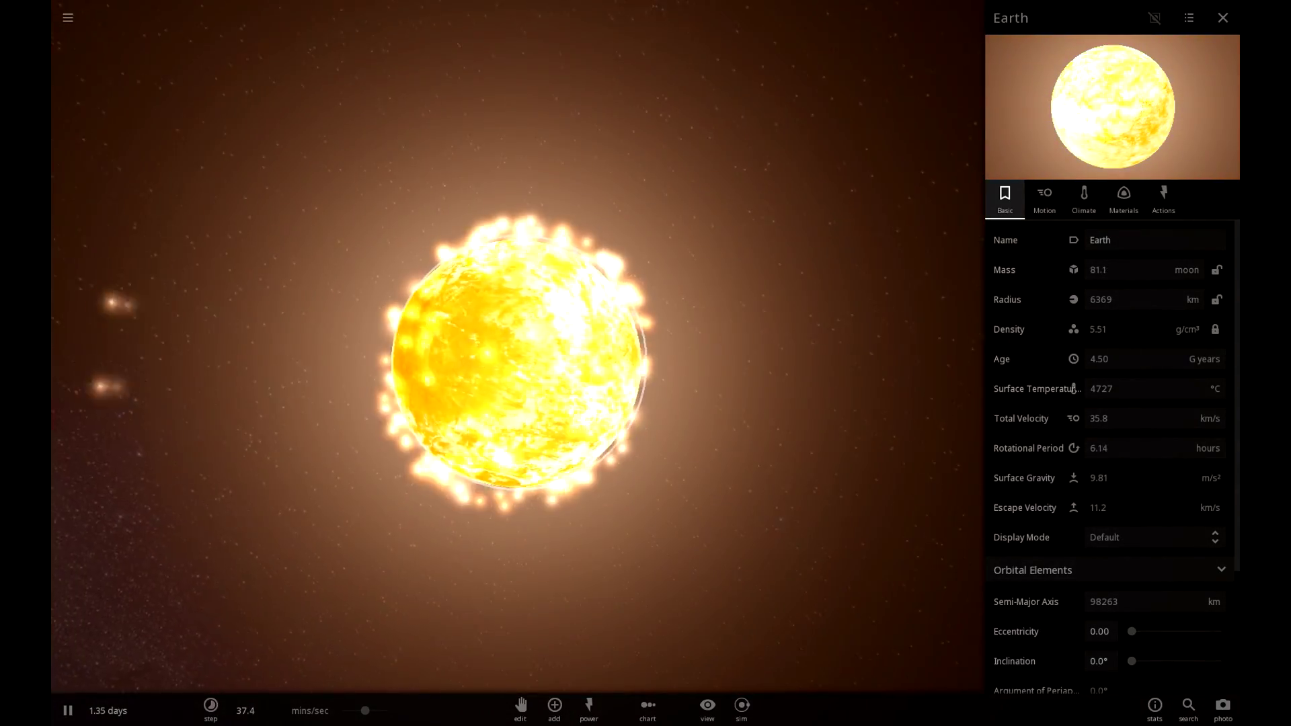
Speed up the simulation to about 15 hours per second, watch Earth circle Jupiter from afar, and reopen Earth's properties
left_click_drag(365, 711, 386, 711)
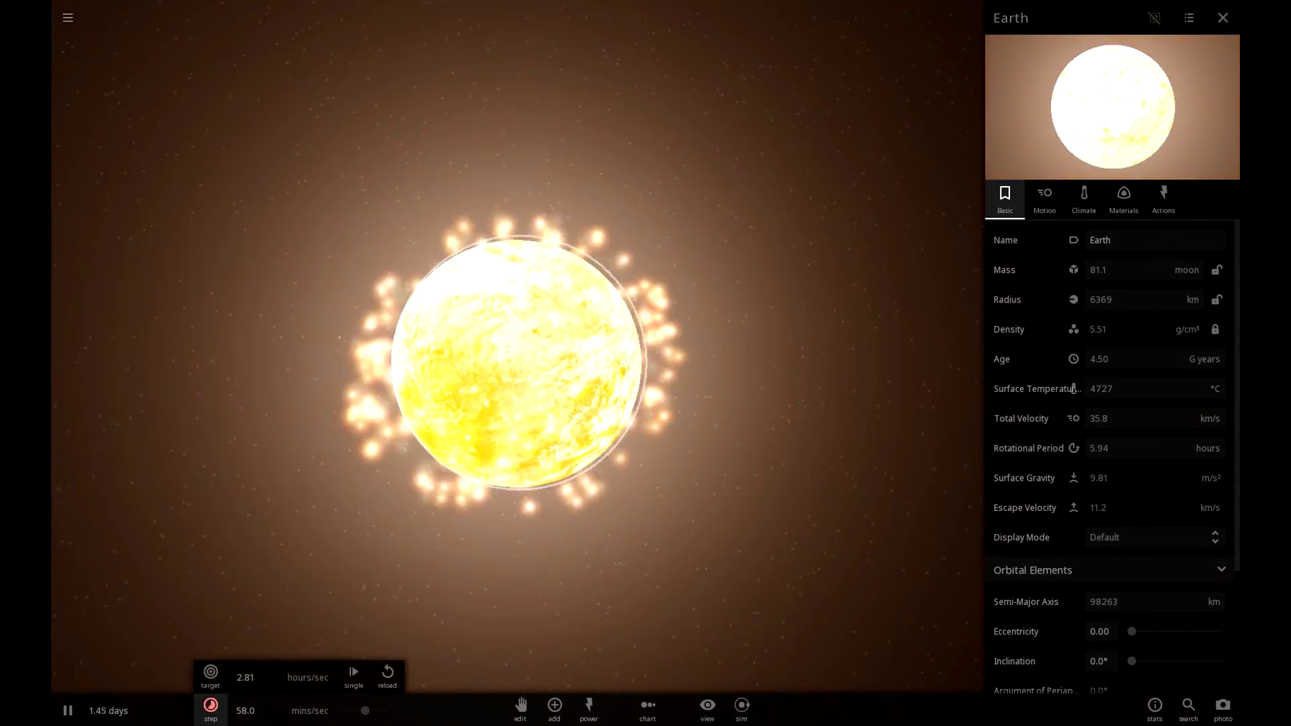
scroll(518, 363, "down", 5)
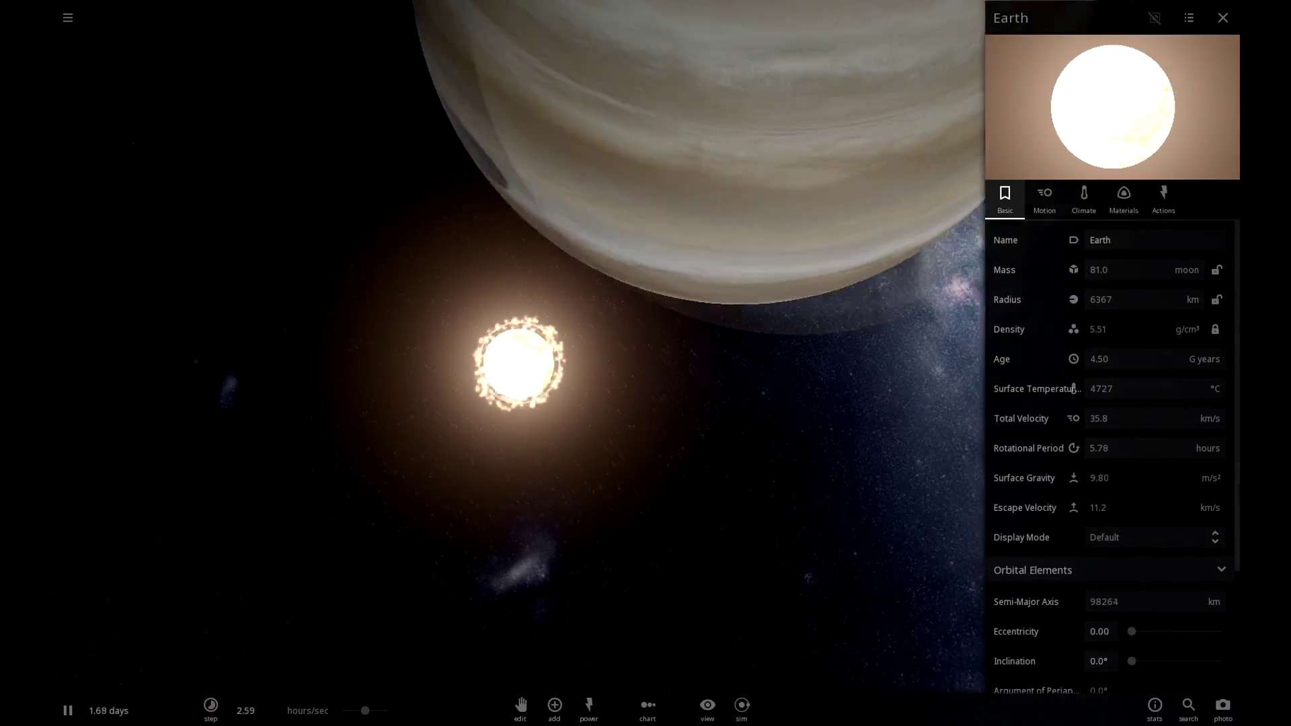
left_click(210, 709)
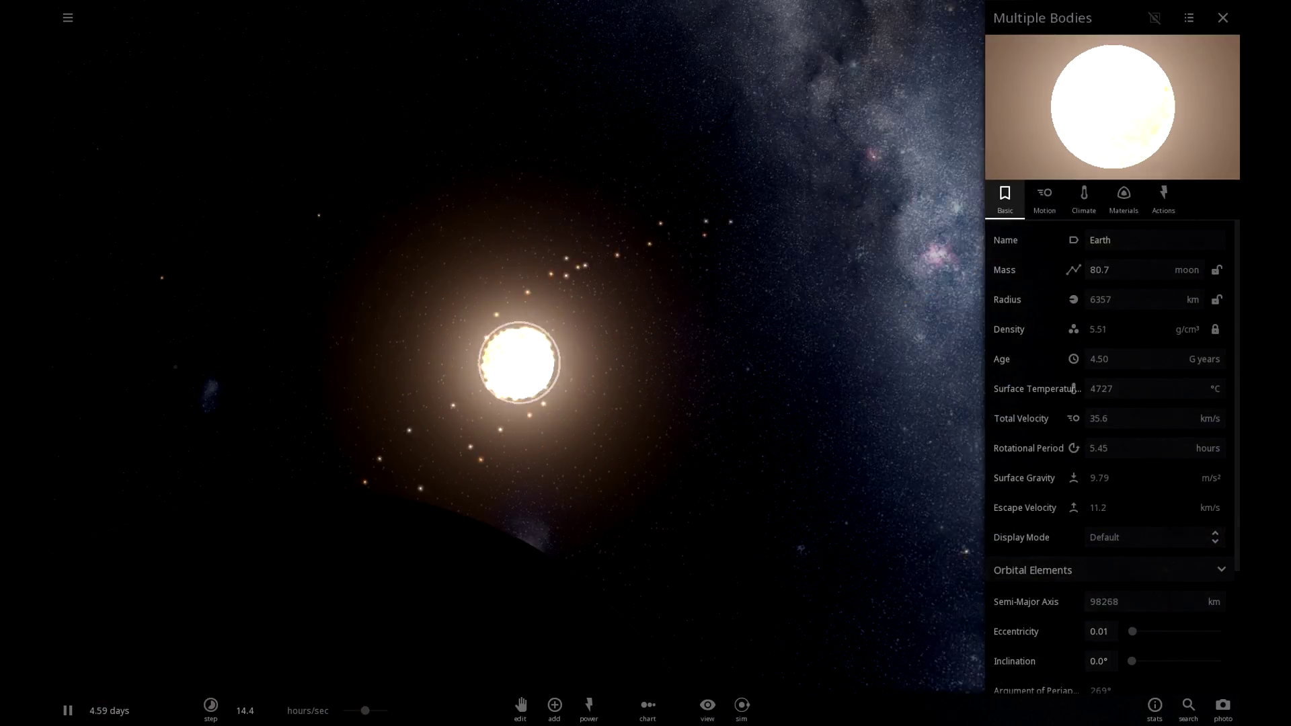
key("Escape")
scroll(646, 363, "down", 5)
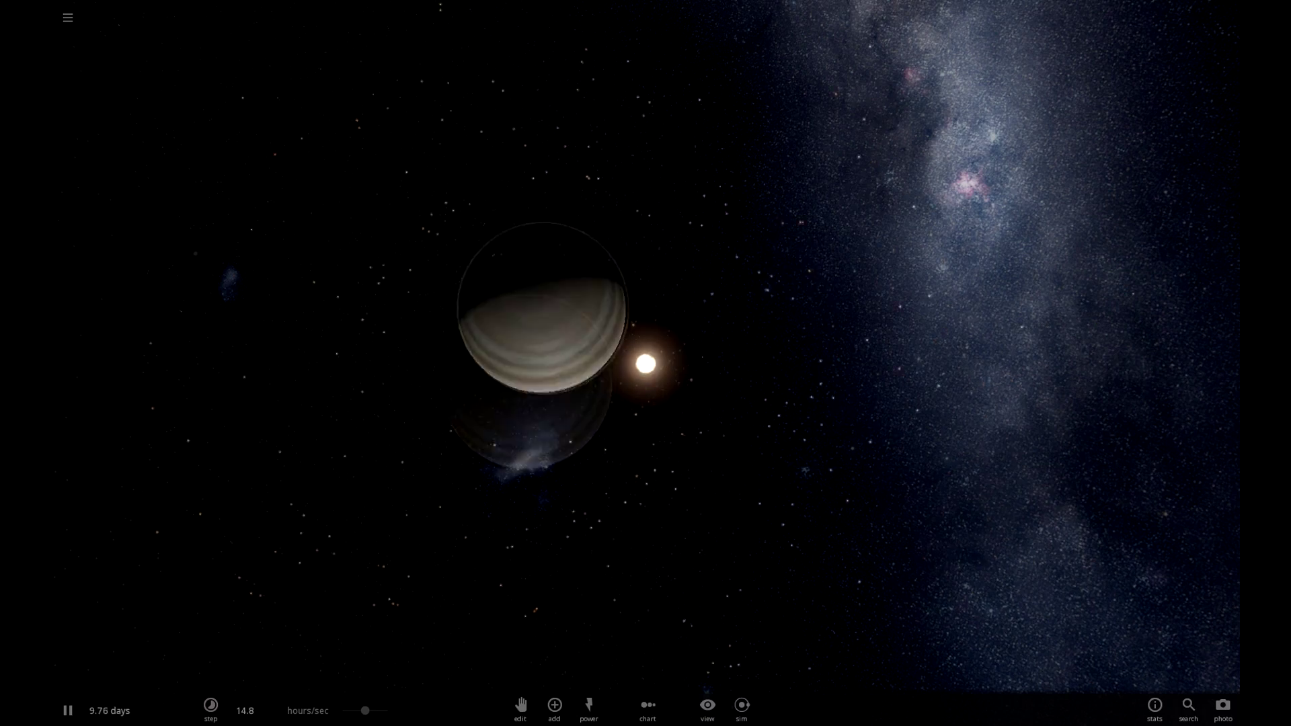
left_click(646, 363)
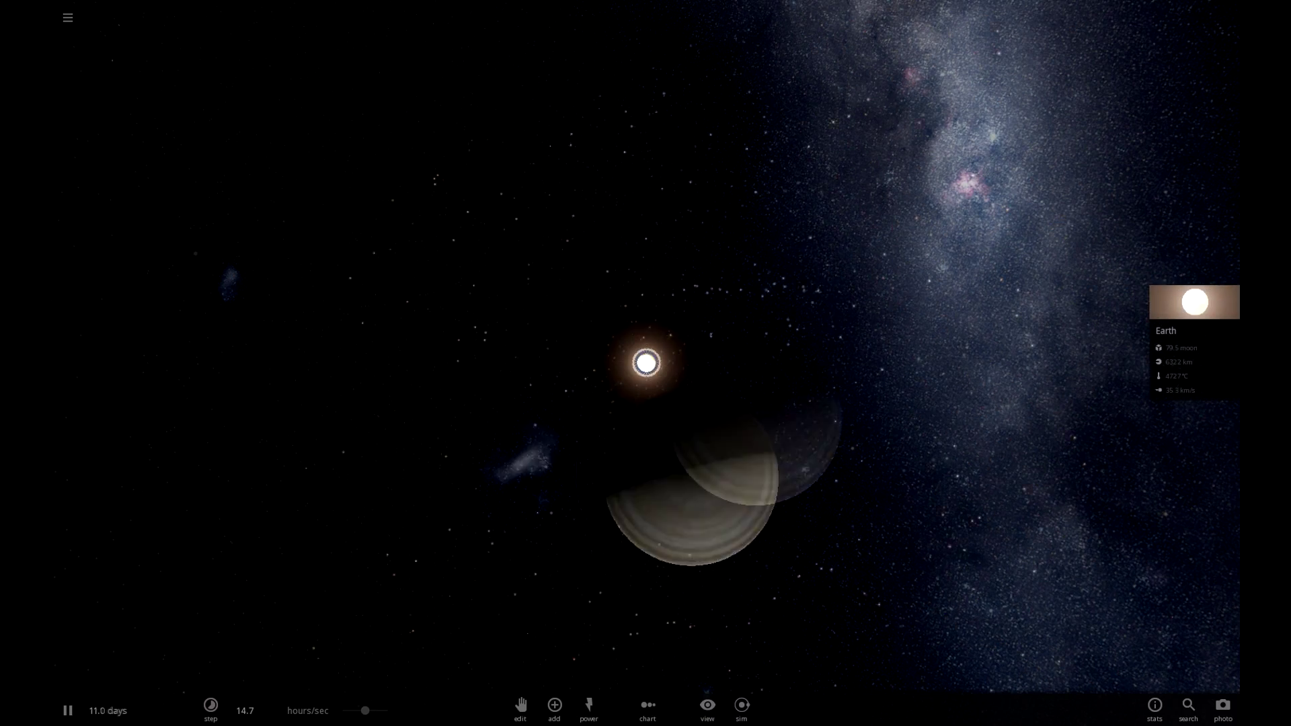
left_click(1195, 302)
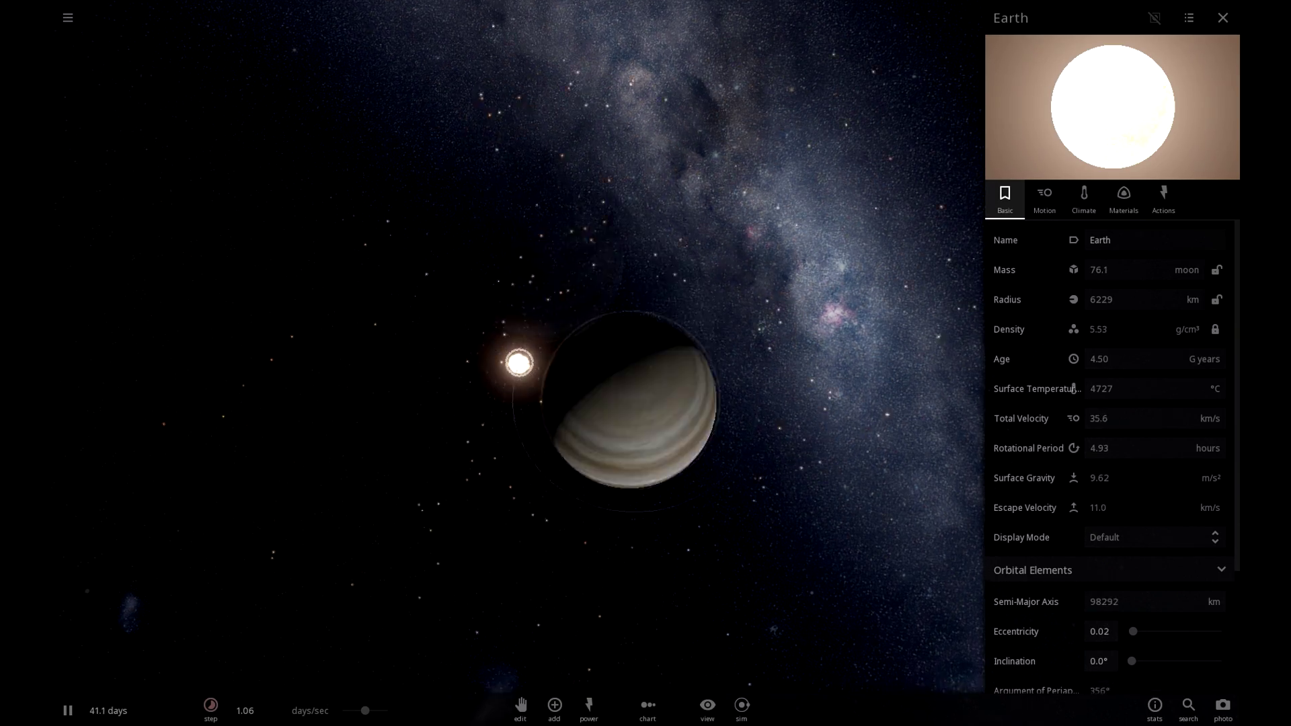
Pause the simulation and inspect Jupiter and the glowing Earth from several angles and distances
key("space")
left_click_drag(511, 269, 659, 370)
scroll(501, 363, "up", 4)
scroll(431, 357, "up", 5)
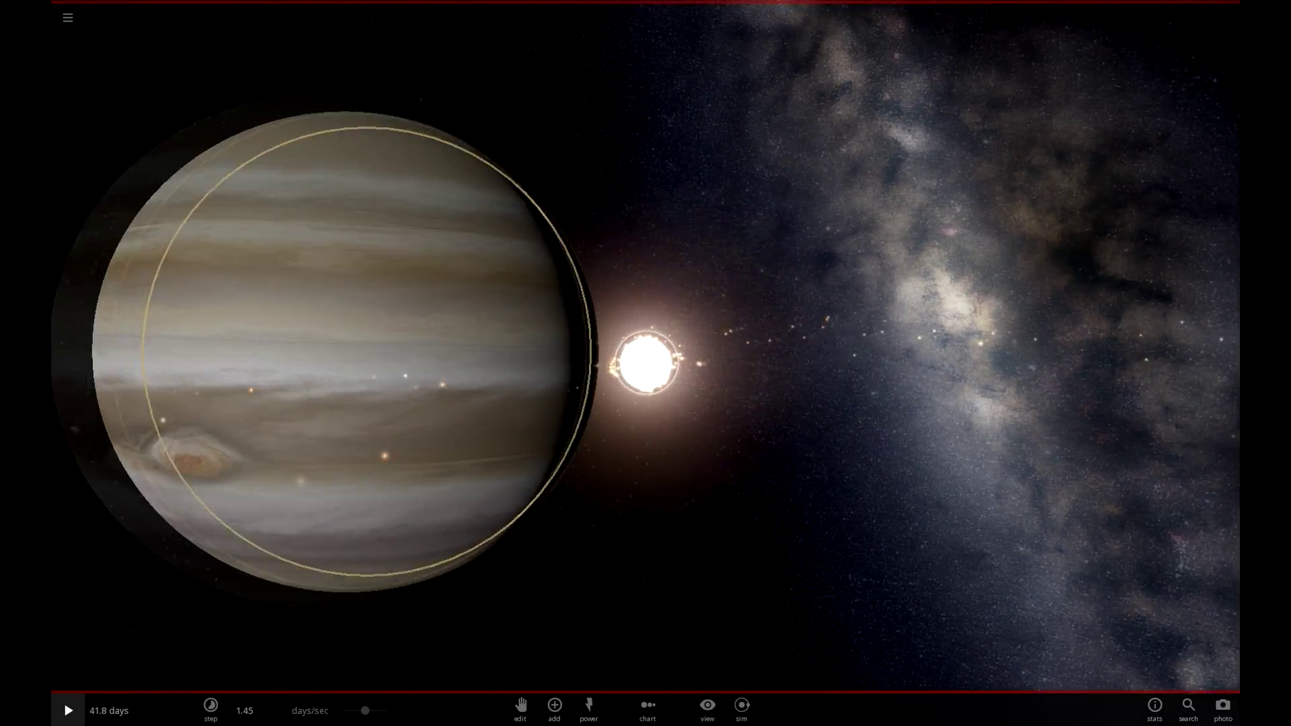
double_click(417, 356)
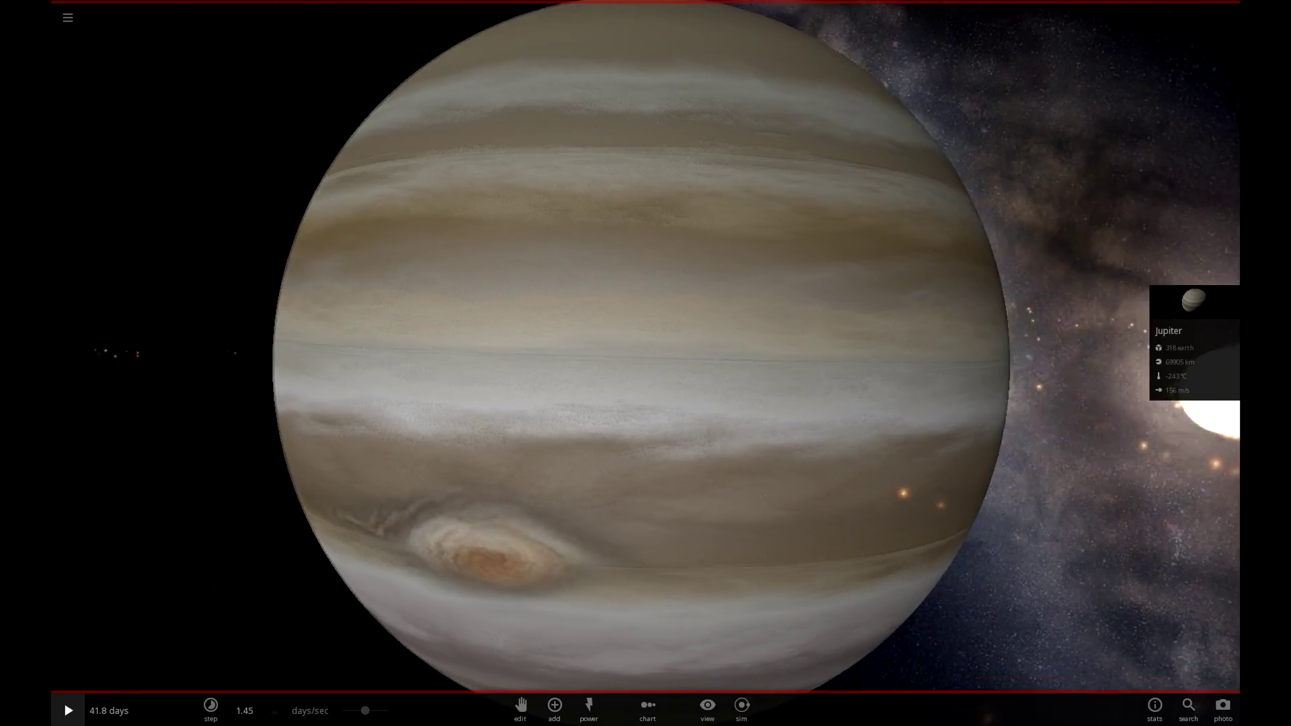
left_click_drag(605, 363, 894, 337)
scroll(646, 363, "down", 5)
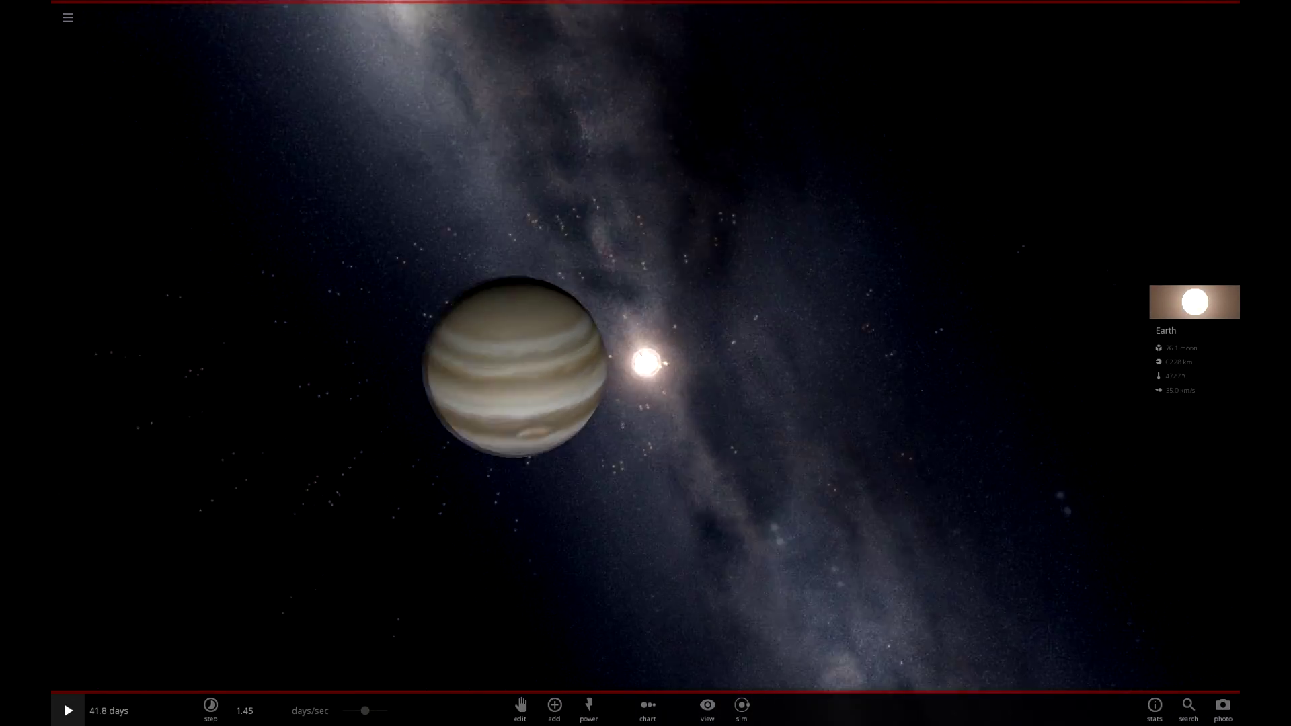
Add the star VY Canis Majoris in Orbit mode beside Jupiter and Earth
left_click(554, 706)
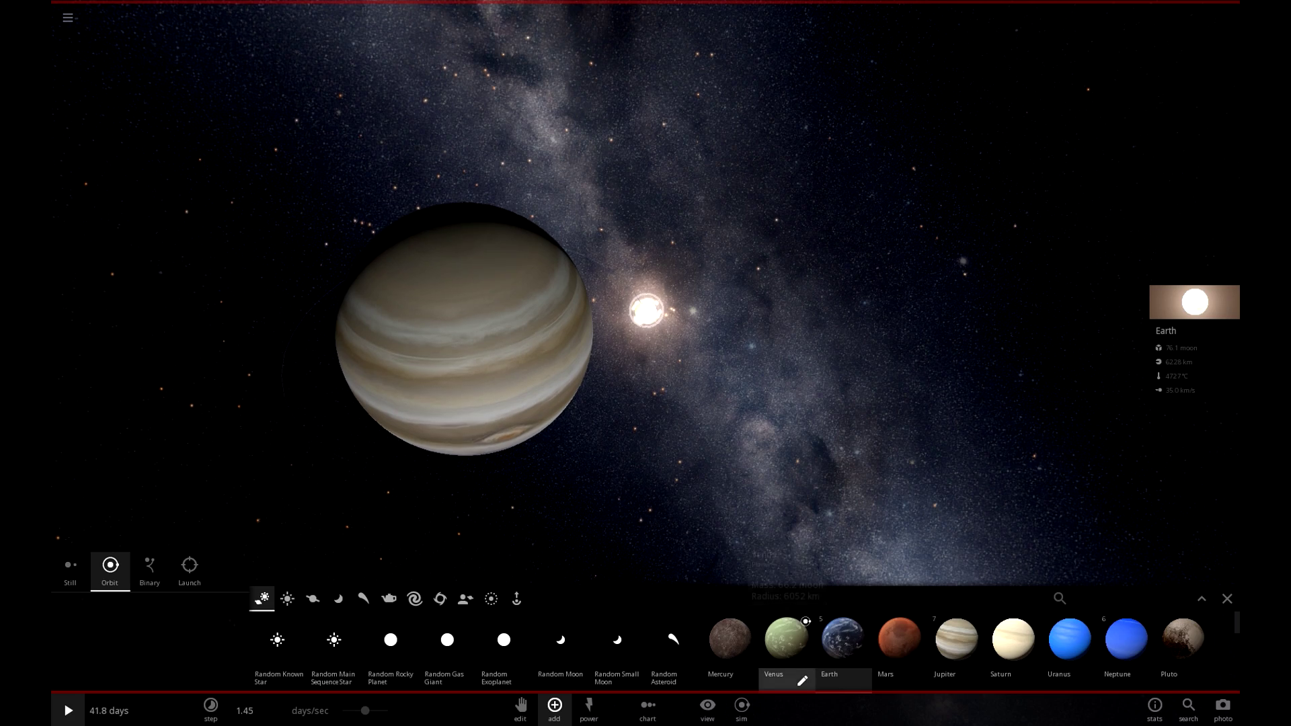
scroll(790, 636, "down", 10)
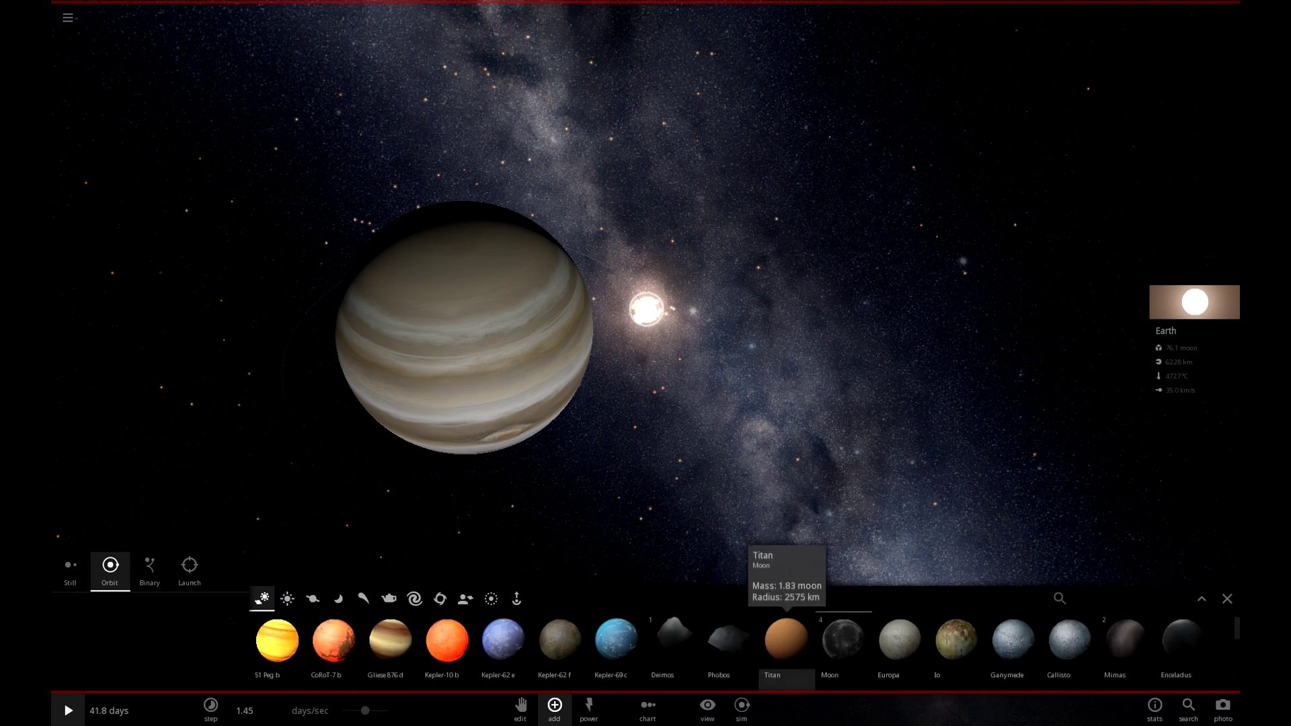
scroll(672, 638, "down", 5)
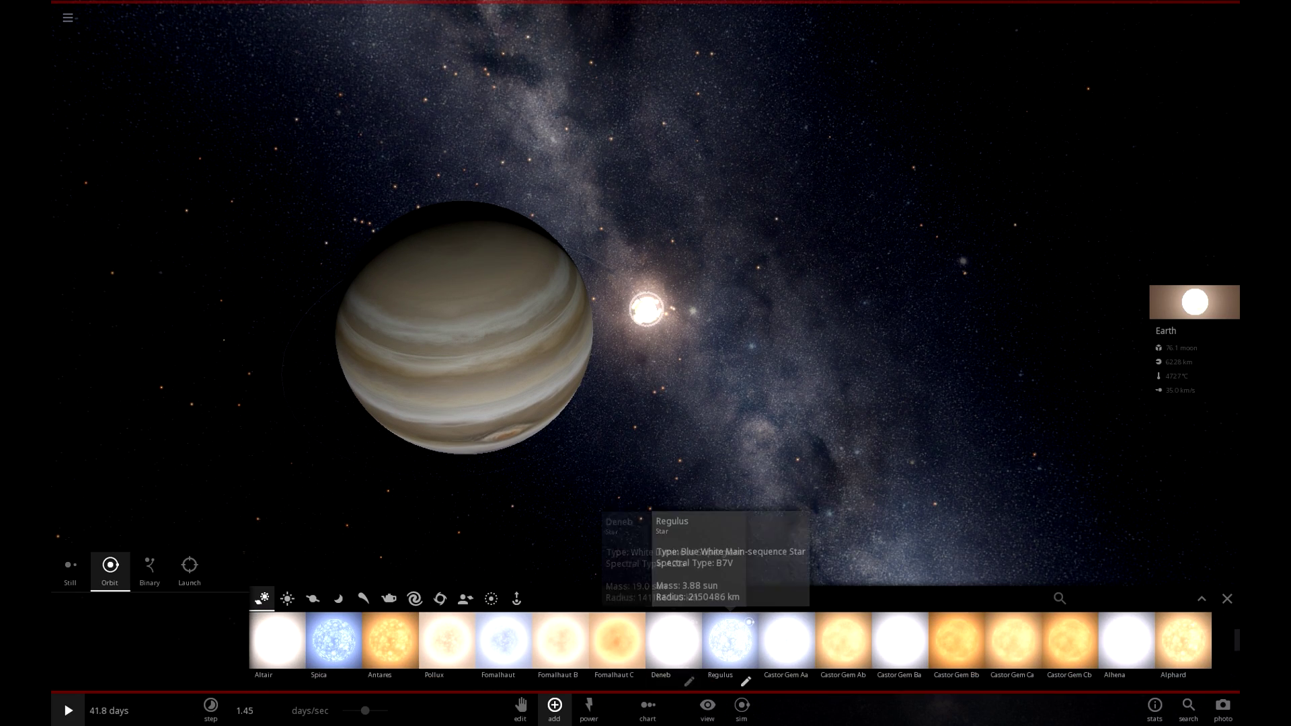
scroll(972, 681, "down", 5)
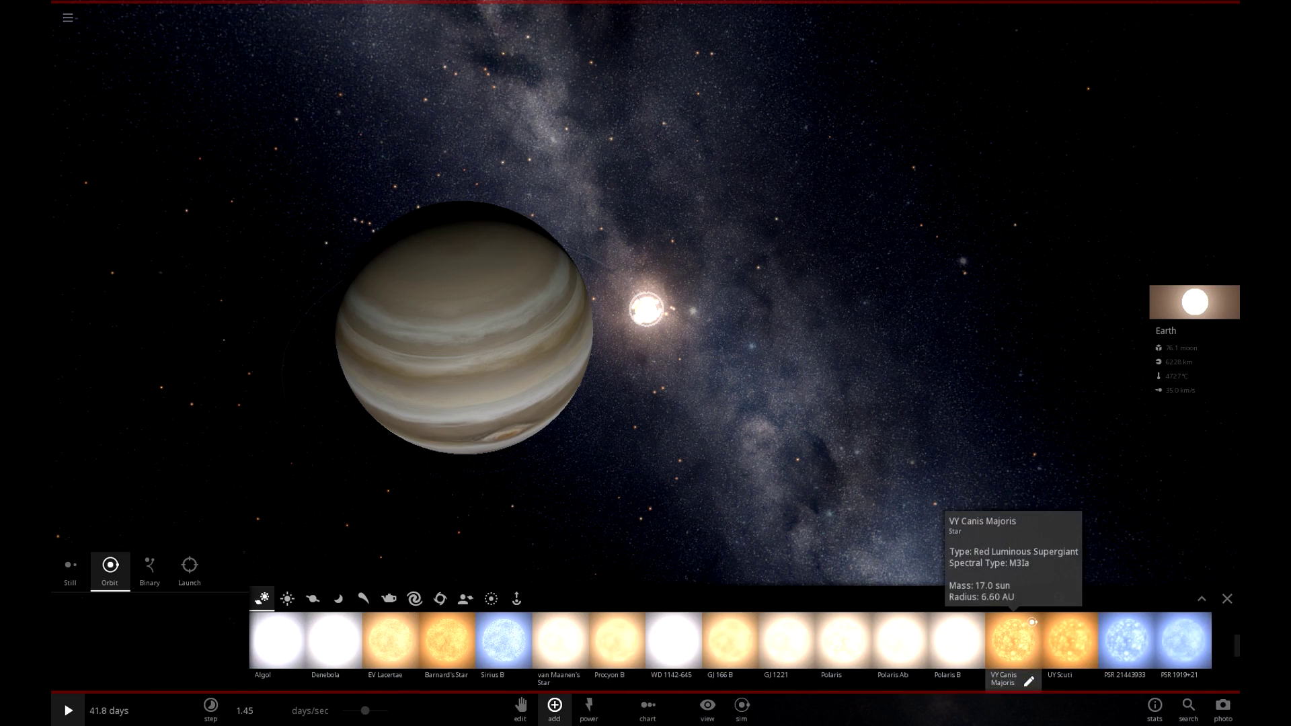
left_click(1032, 622)
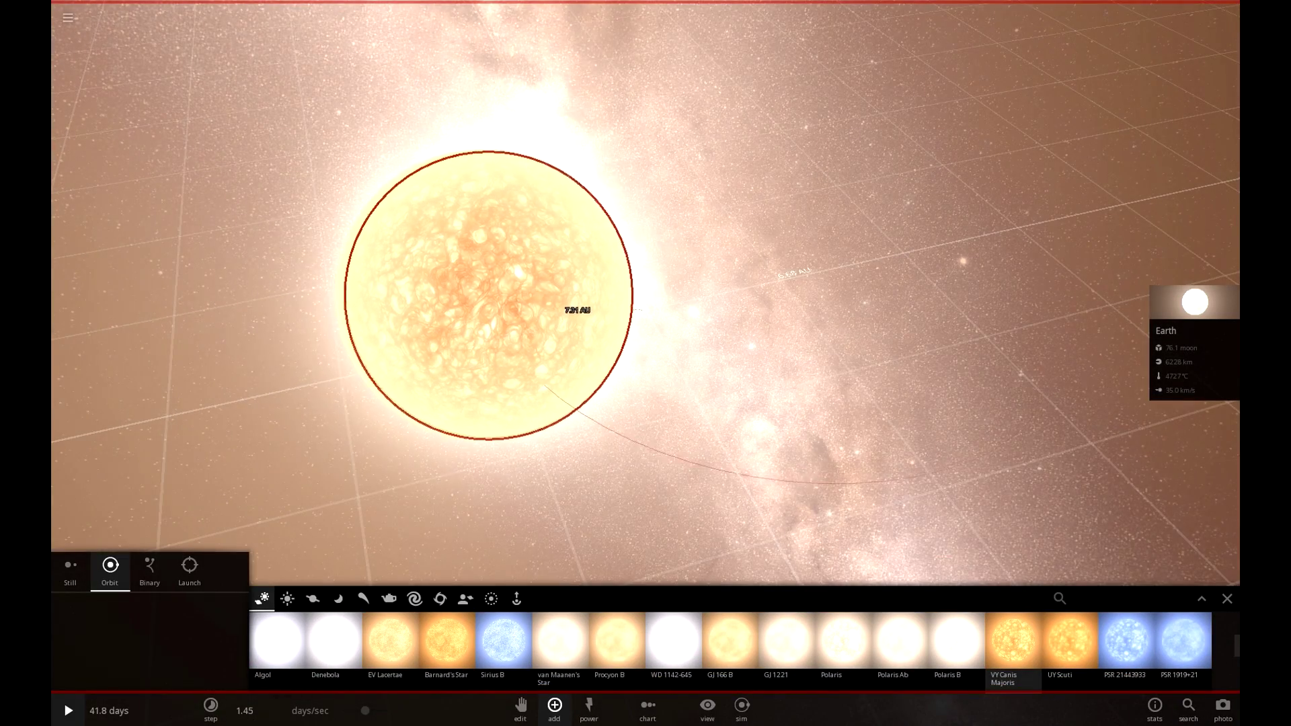
left_click(483, 301)
key("Escape")
Compare the star with Jupiter and Earth, and add the Andromeda galaxy in Orbit mode at Earth's position
scroll(645, 363, "up", 5)
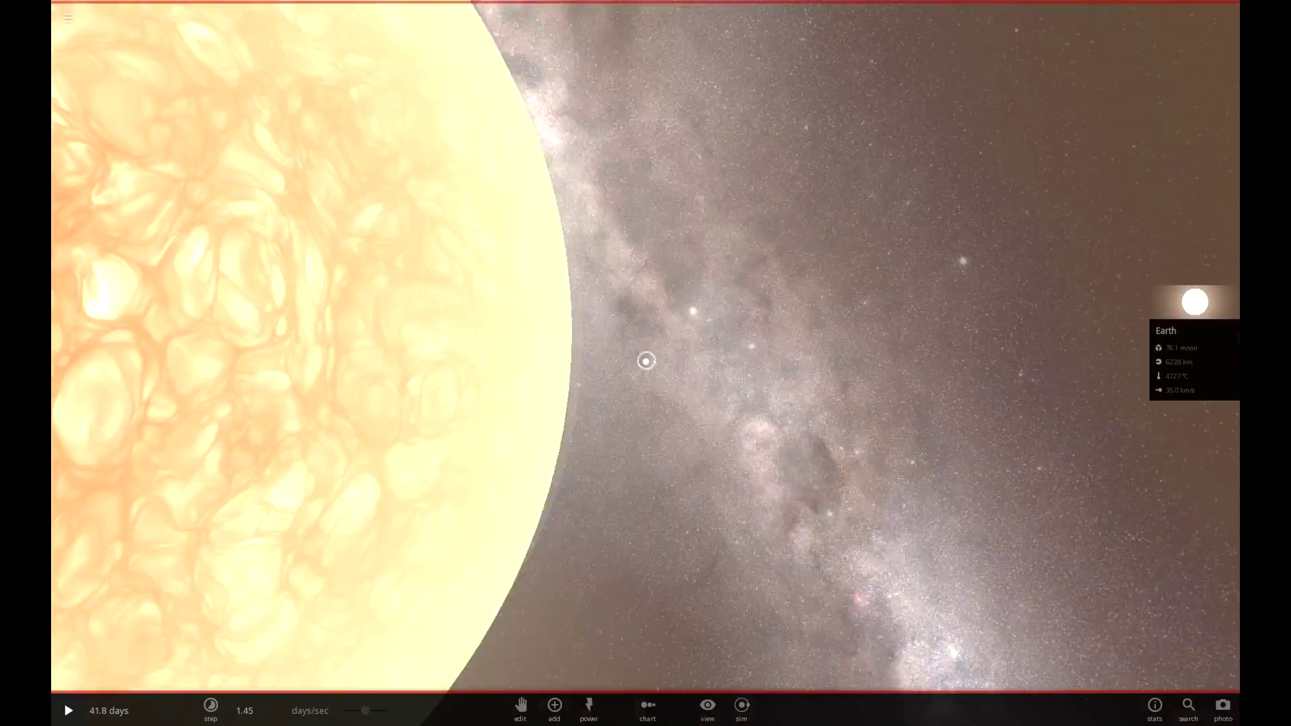
scroll(646, 363, "up", 5)
left_click_drag(645, 363, 424, 302)
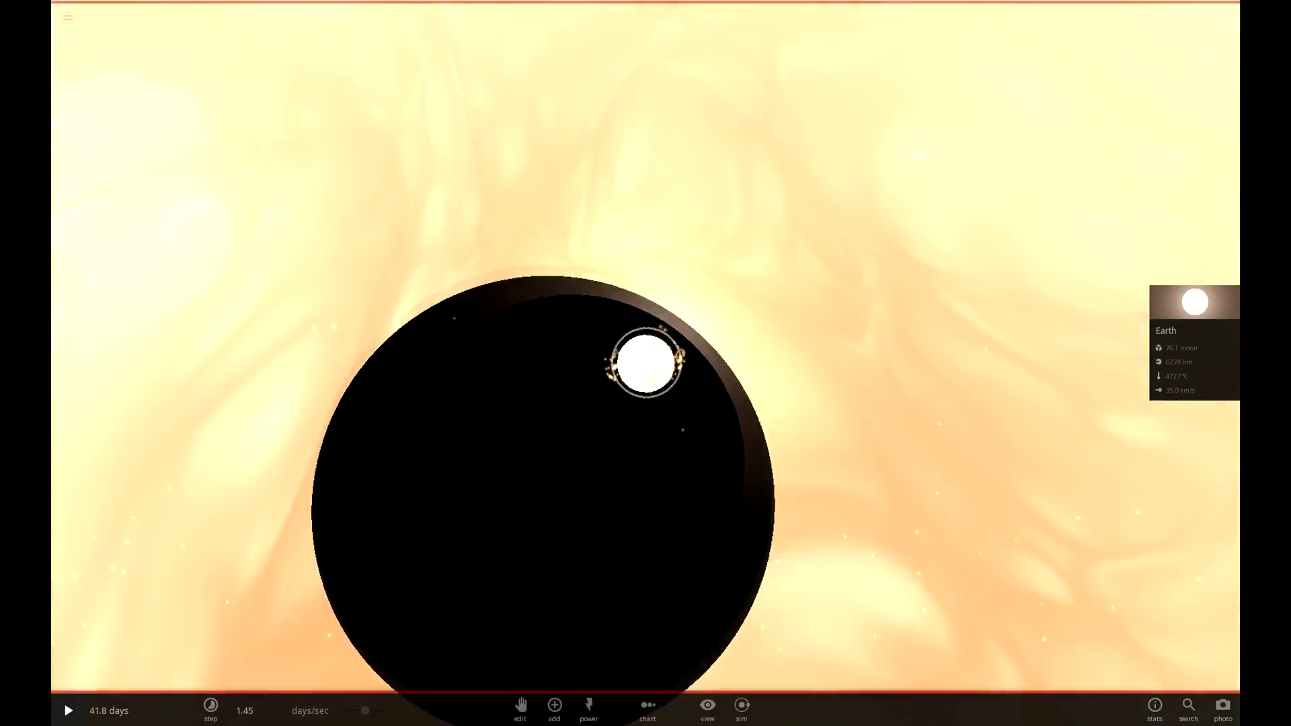
scroll(645, 363, "down", 10)
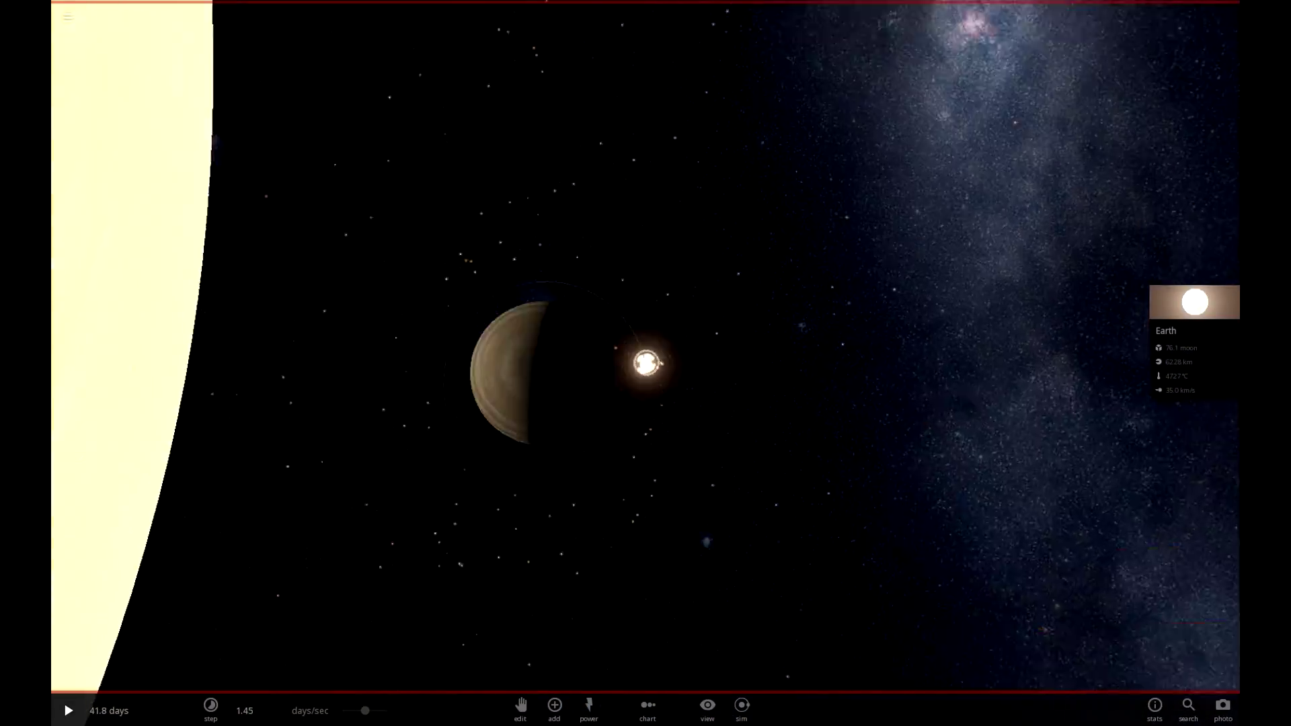
scroll(646, 363, "down", 10)
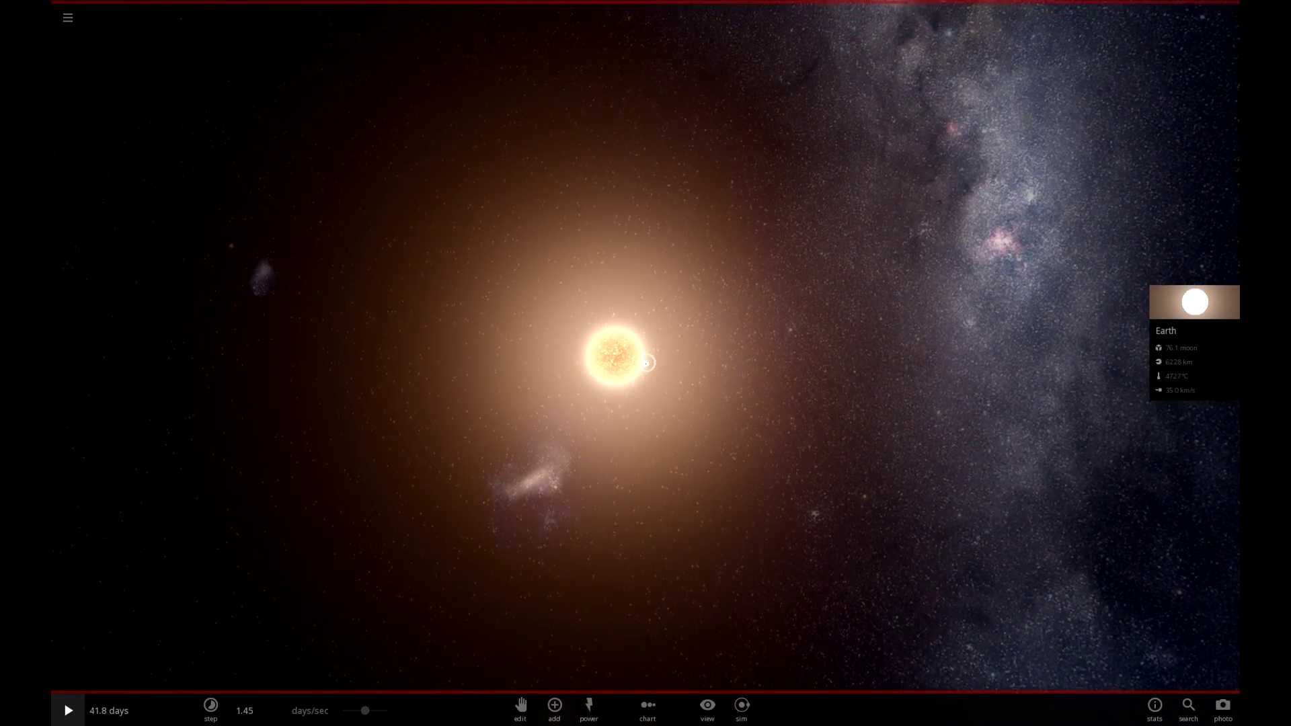
left_click(554, 710)
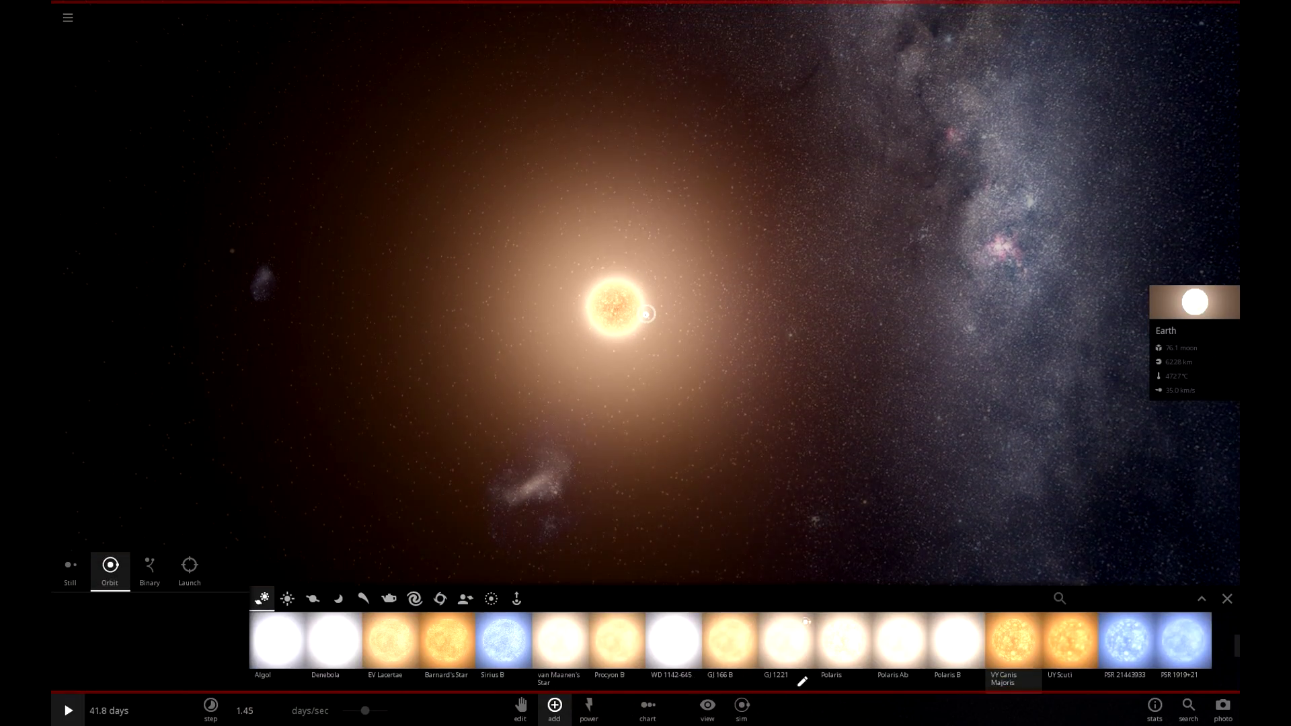
scroll(730, 649, "up", 10)
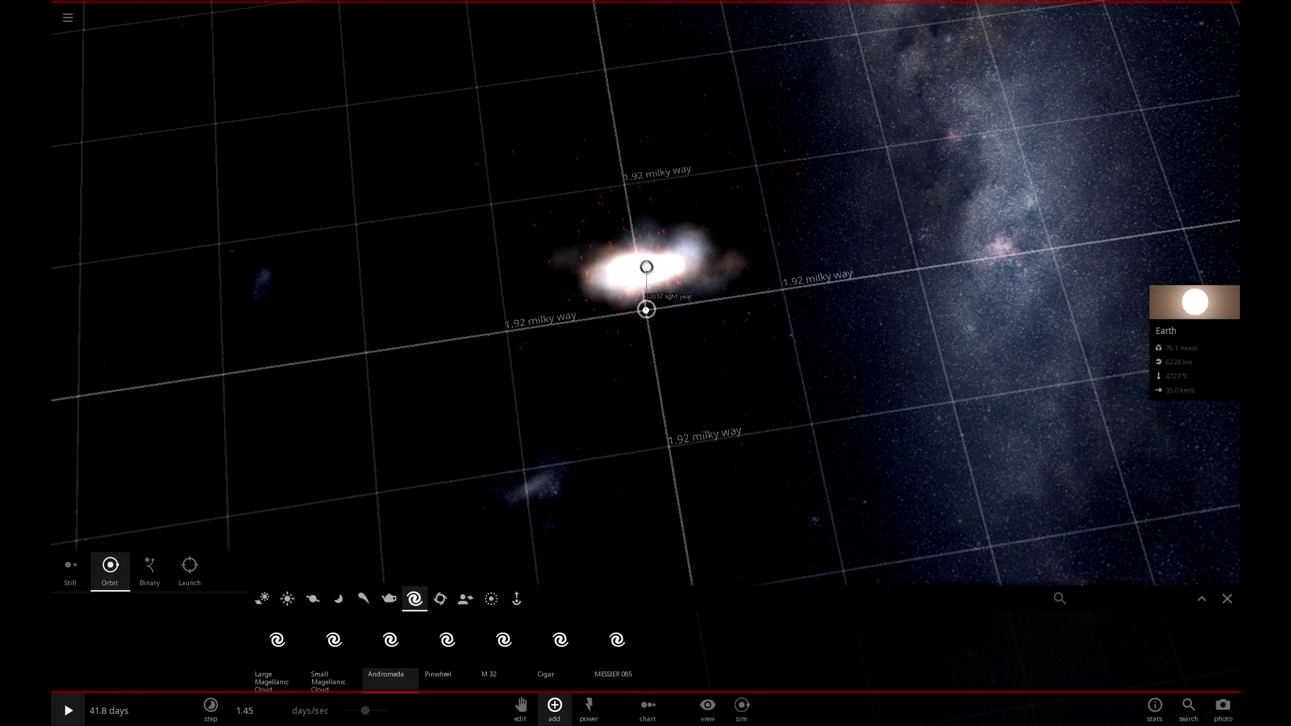
left_click(645, 309)
Examine the scale of the Andromeda galaxy, VY Canis Majoris, Jupiter and Earth from afar and up close
scroll(645, 360, "up", 6)
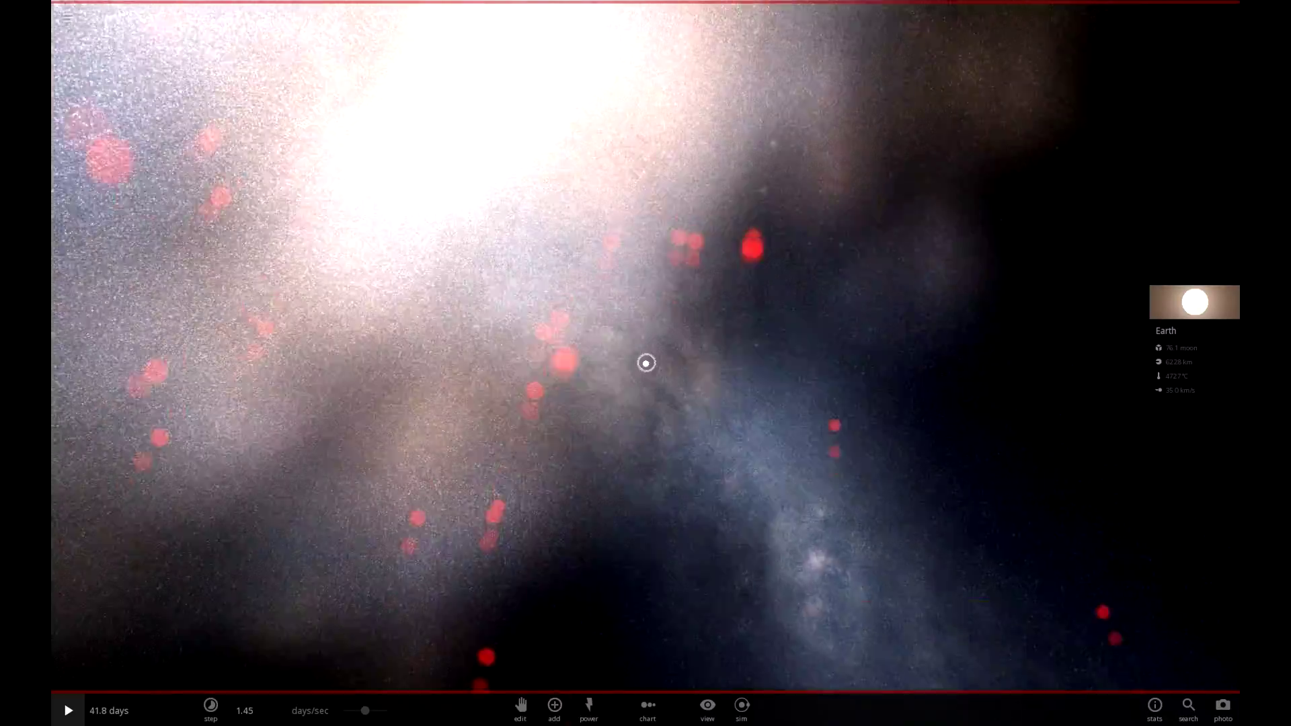
scroll(646, 363, "up", 8)
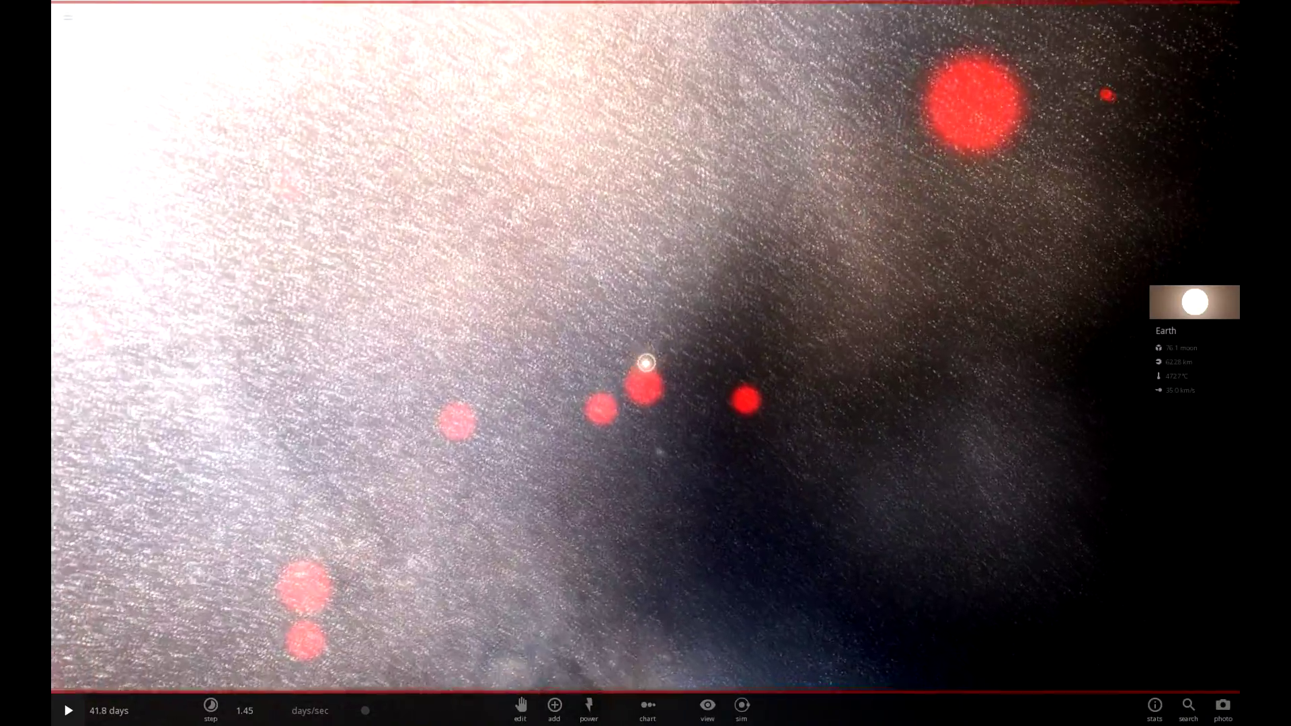
left_click_drag(645, 363, 692, 404)
scroll(645, 363, "up", 4)
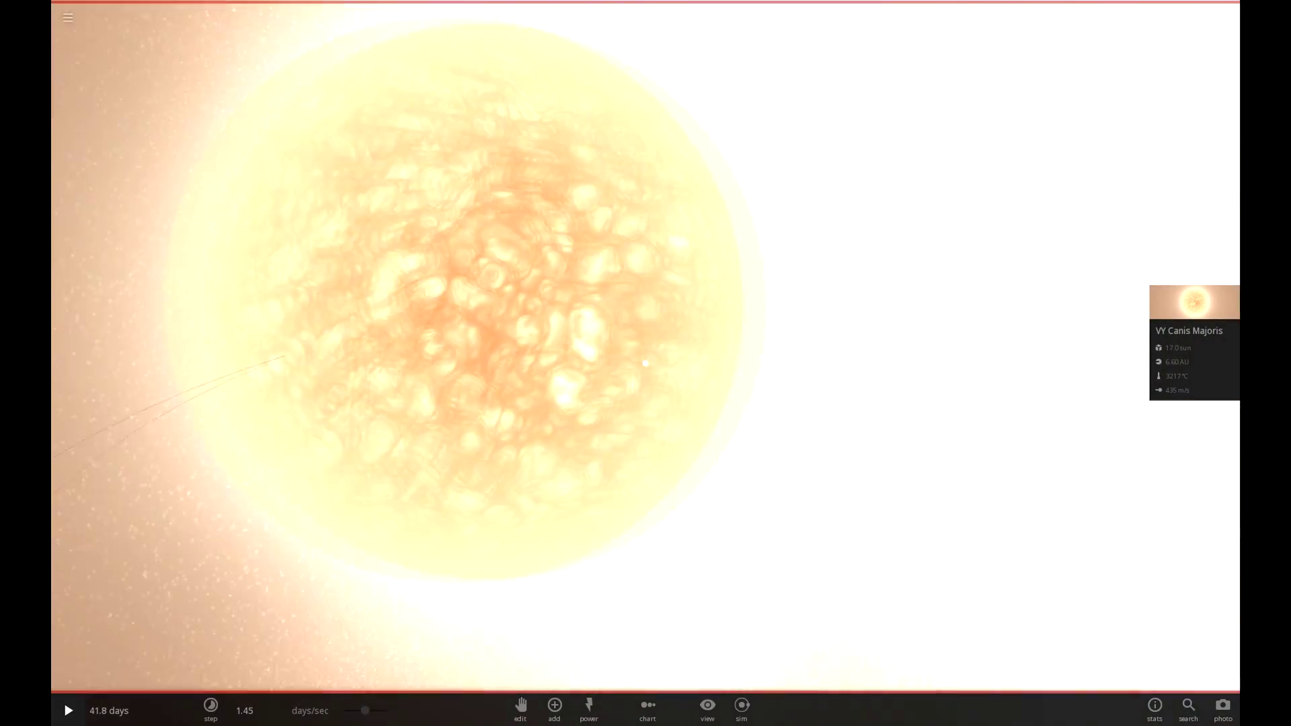
scroll(646, 363, "up", 4)
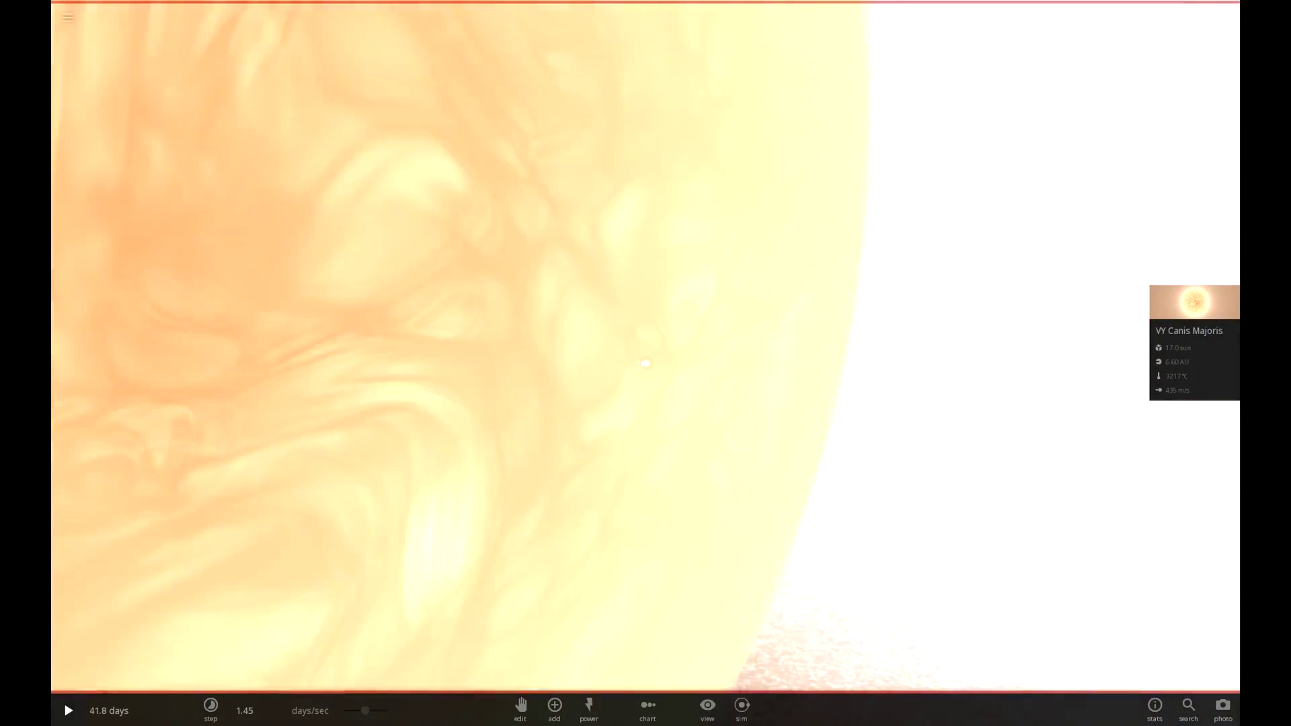
scroll(646, 363, "up", 3)
scroll(645, 363, "up", 3)
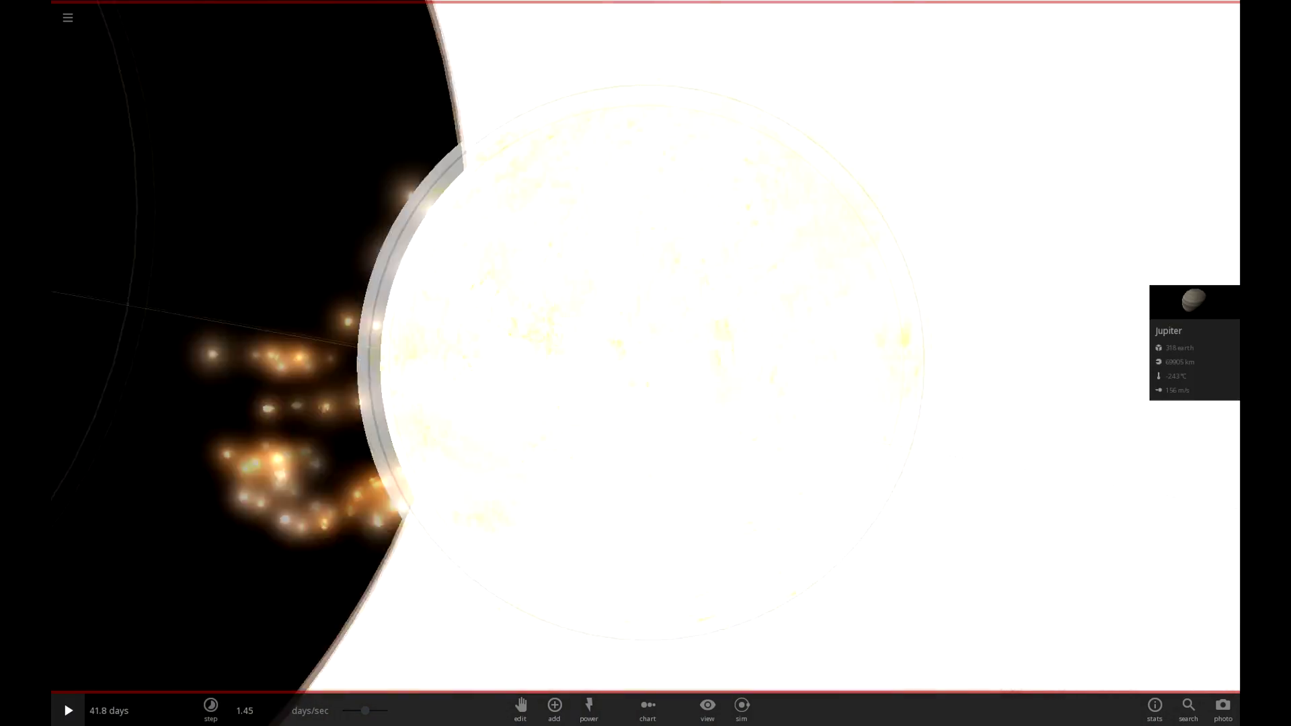
scroll(646, 363, "down", 3)
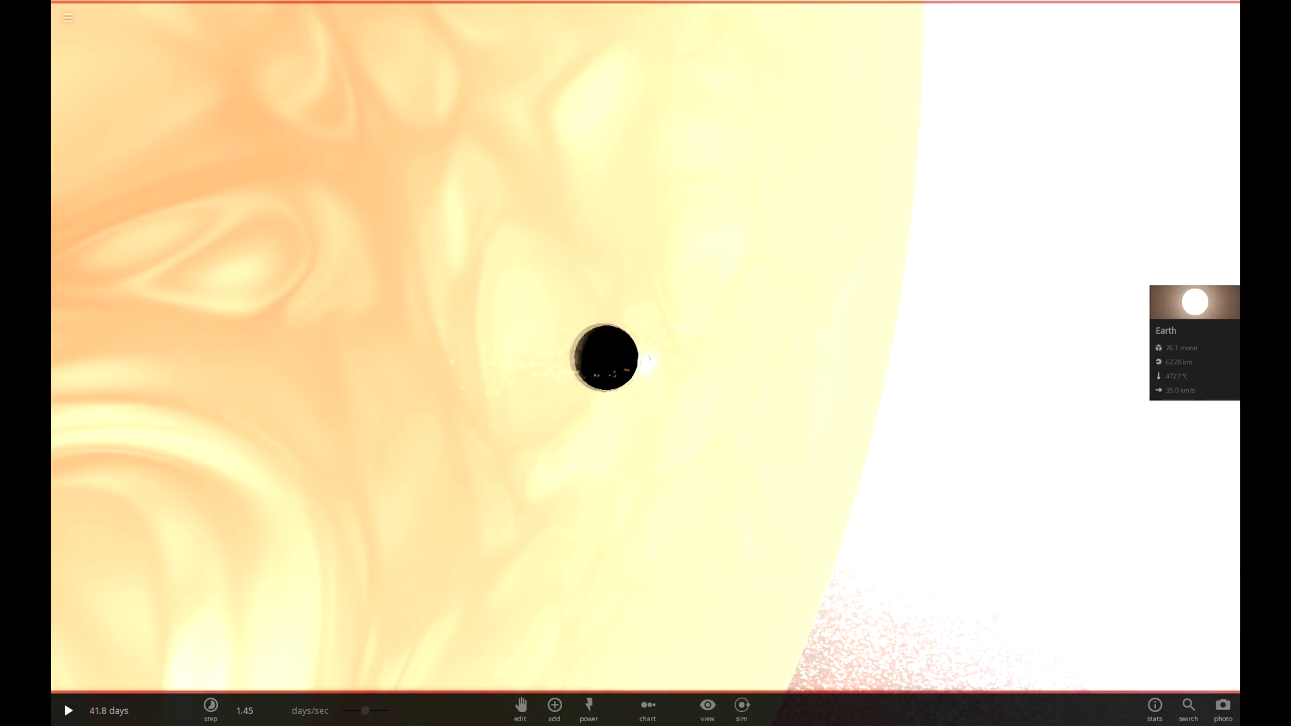
scroll(645, 363, "down", 6)
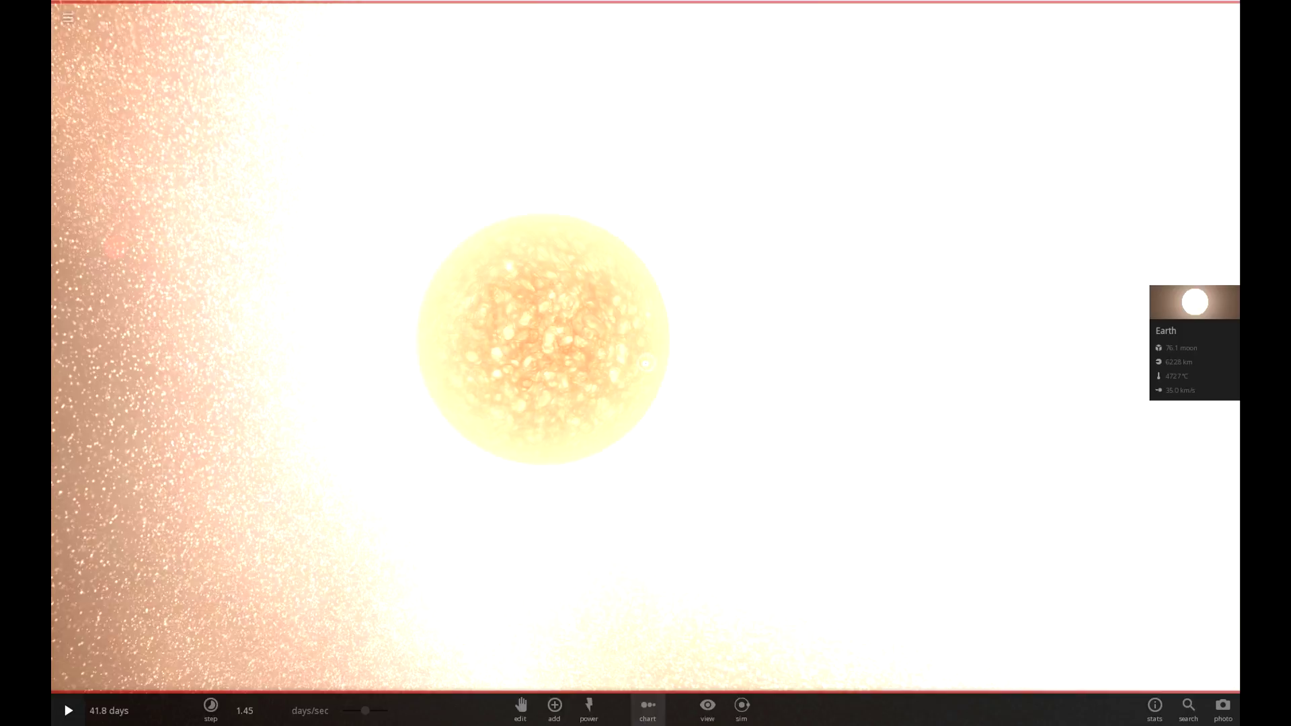
Display the bodies in the 1D Mass chart and compare their sizes at different distances
left_click(647, 710)
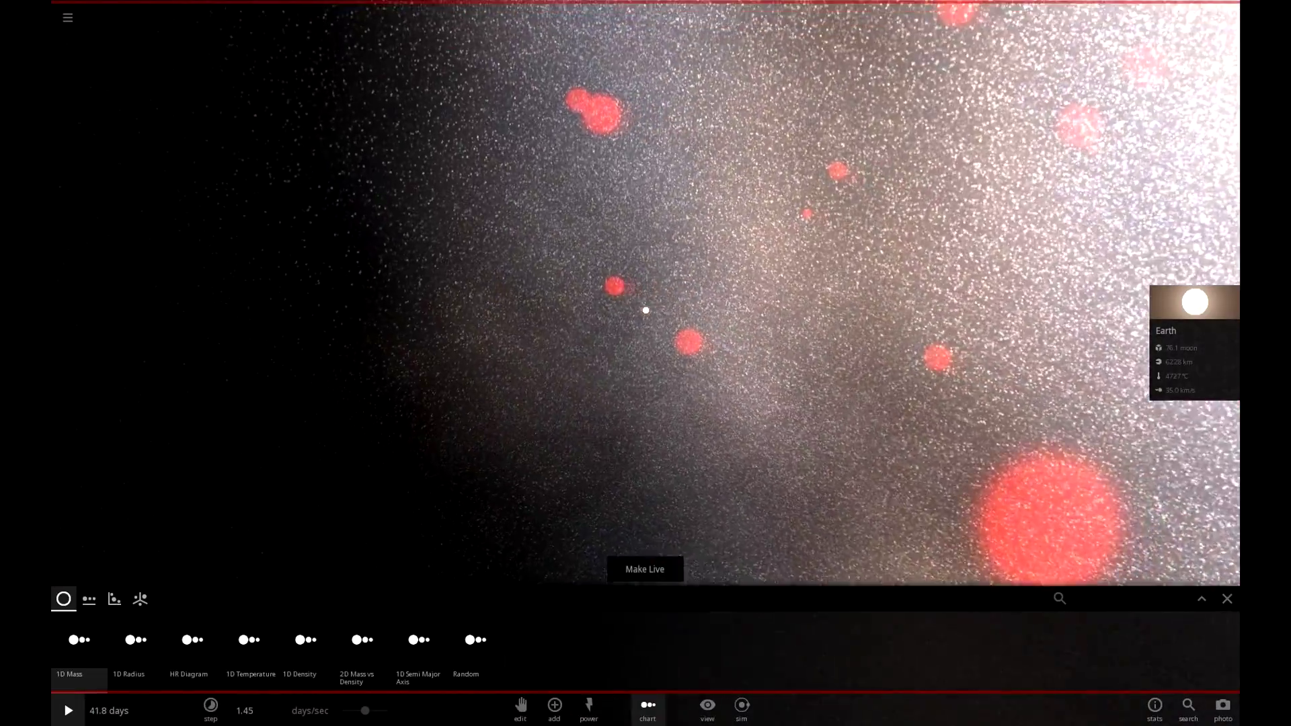
scroll(645, 310, "down", 10)
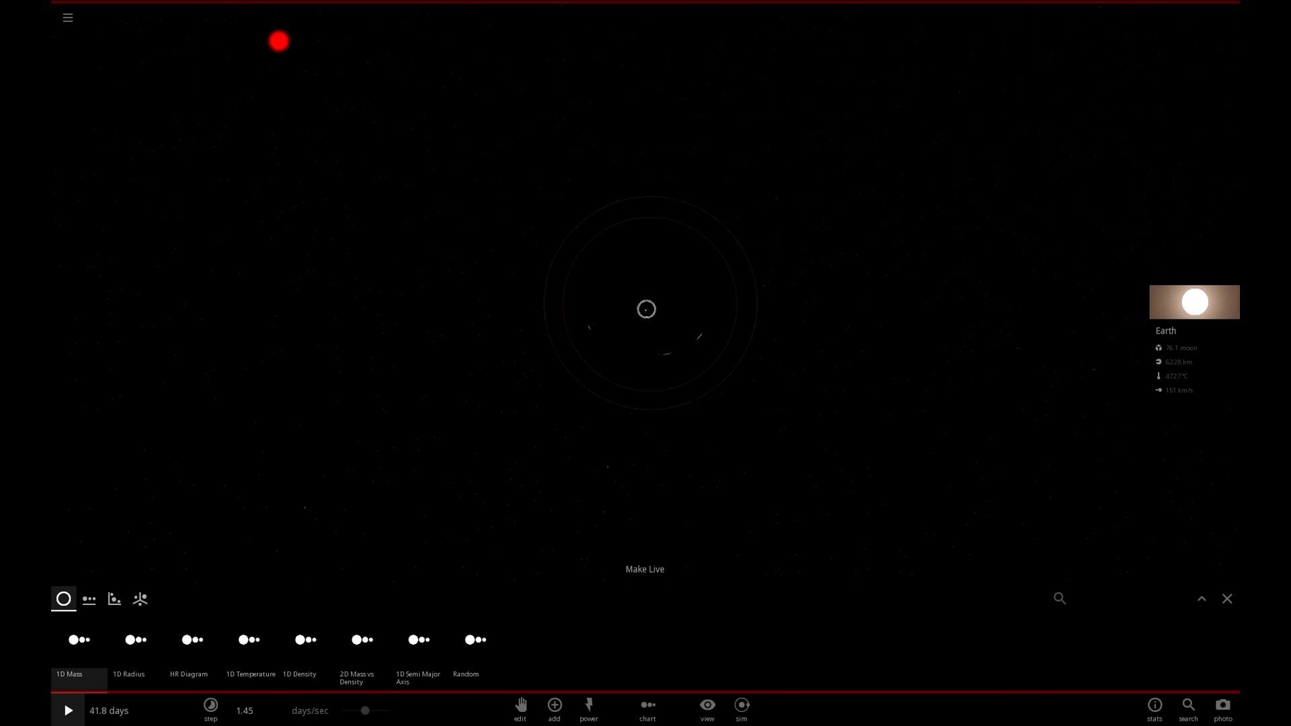
scroll(259, 49, "up", 15)
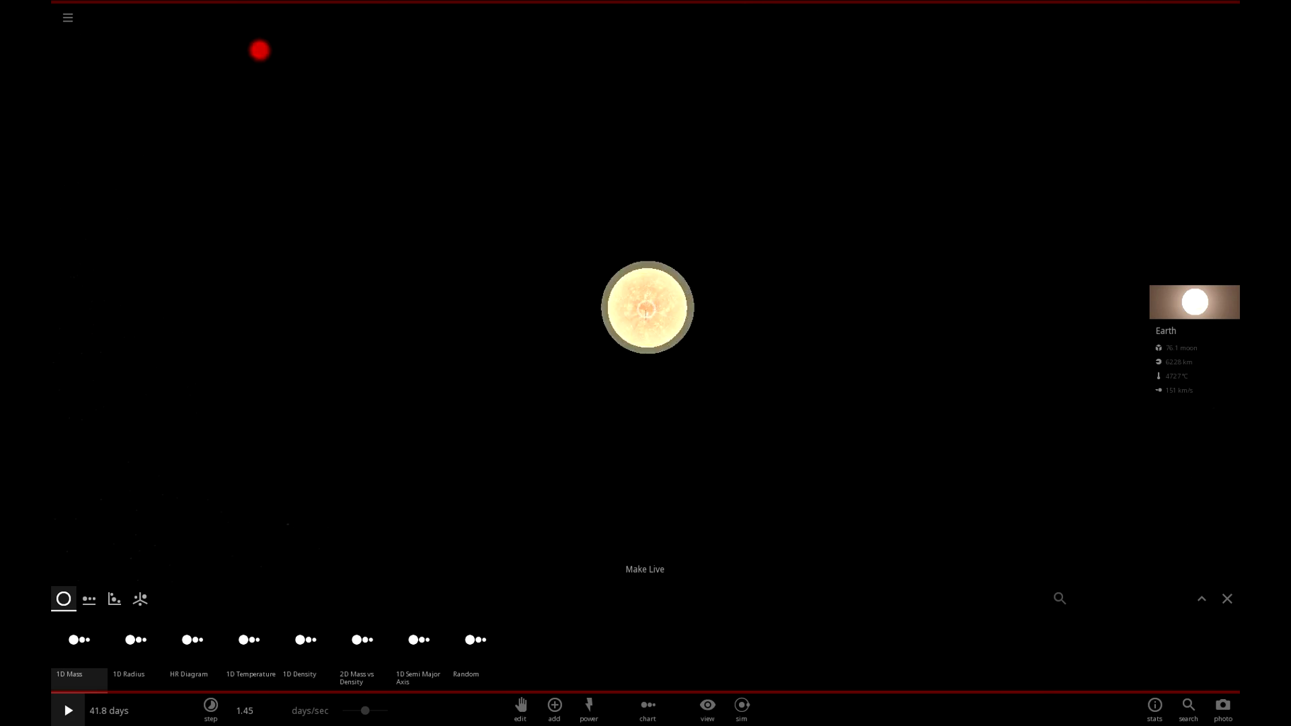